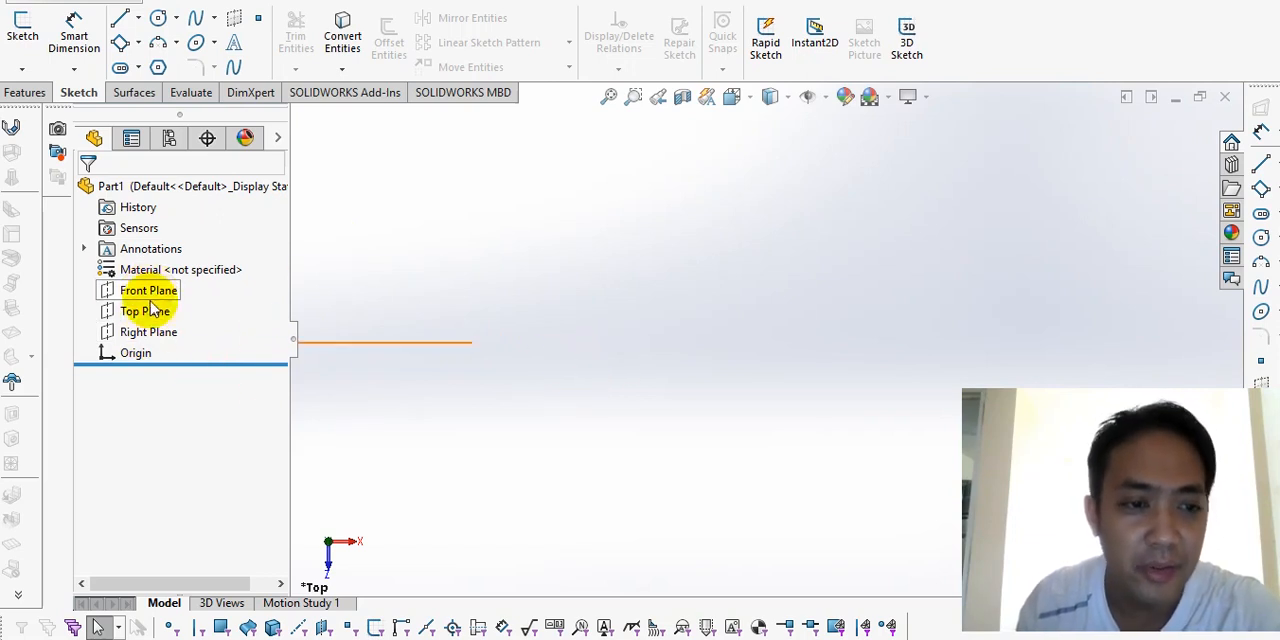
Step: Sketch an L-shaped profile of horizontal and vertical lines on the Right Plane, below the origin
click(160, 333)
click(22, 40)
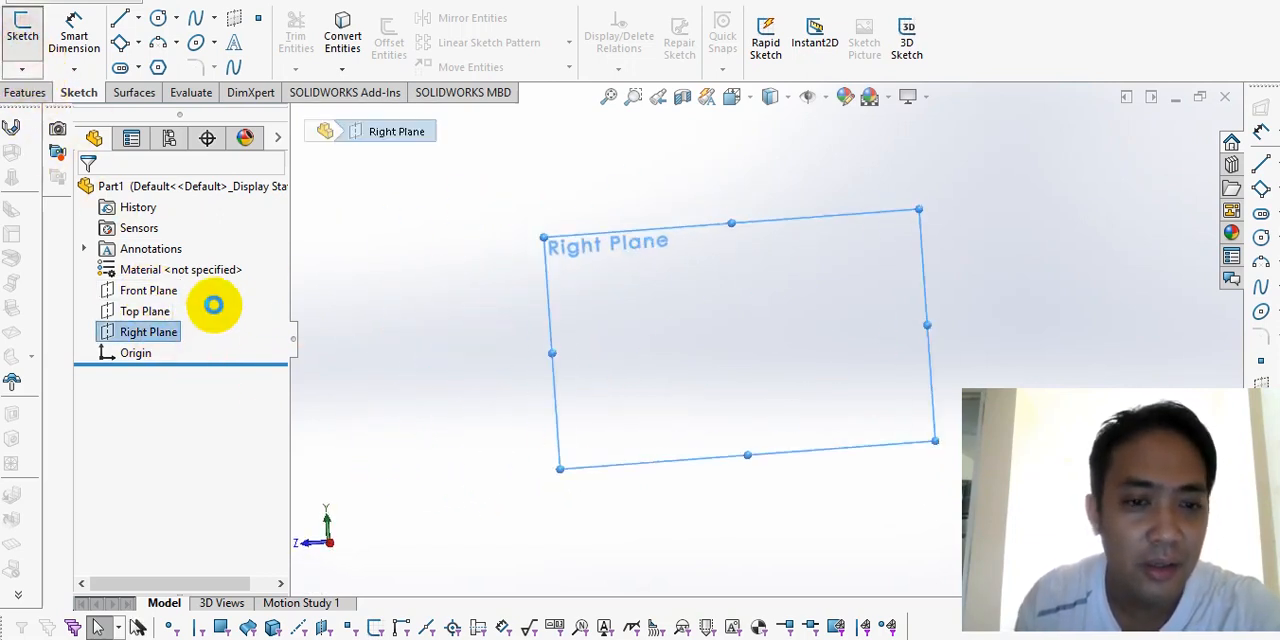
click(120, 18)
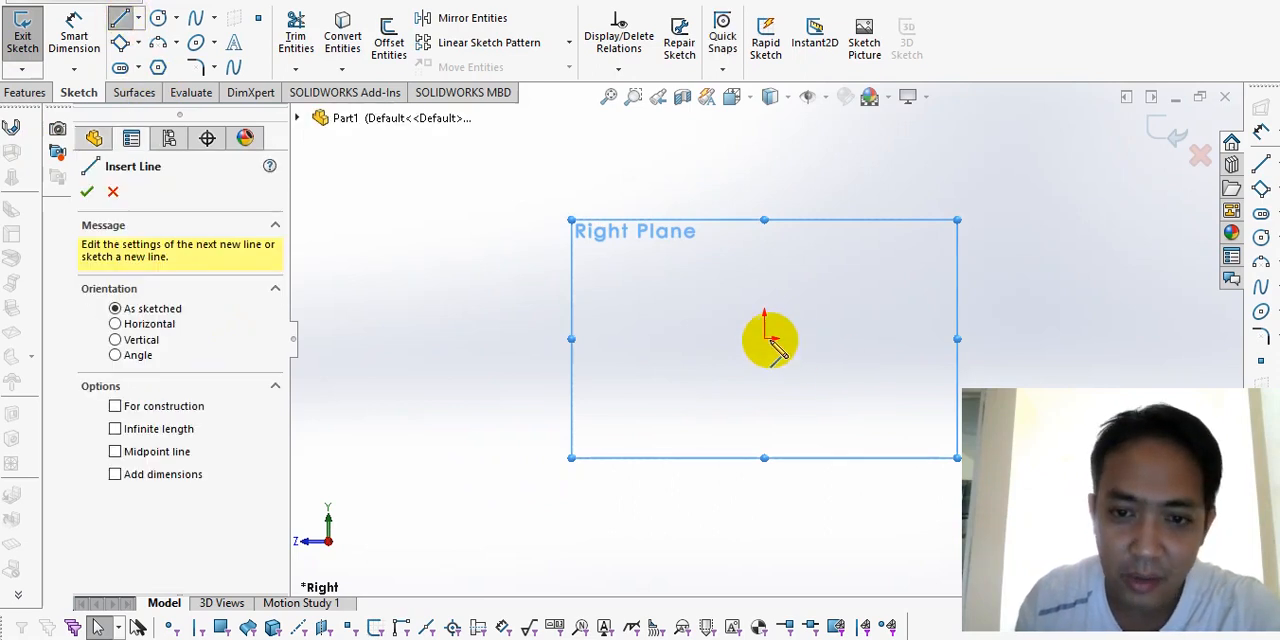
click(764, 367)
click(857, 367)
click(857, 395)
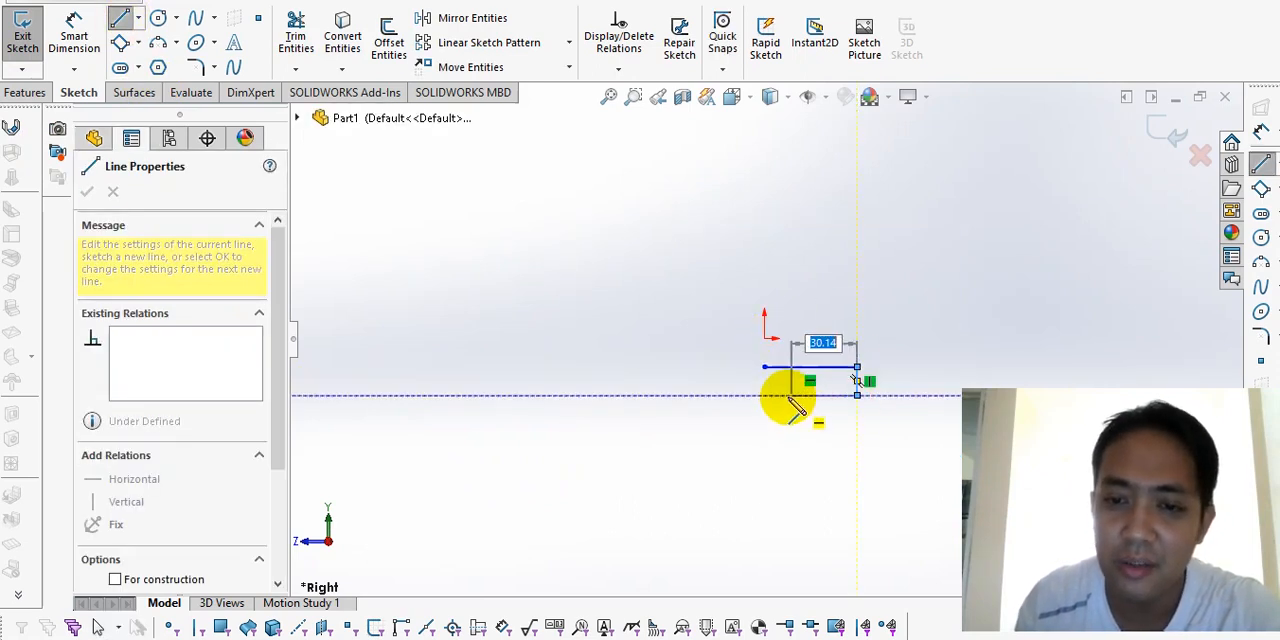
click(788, 395)
click(788, 457)
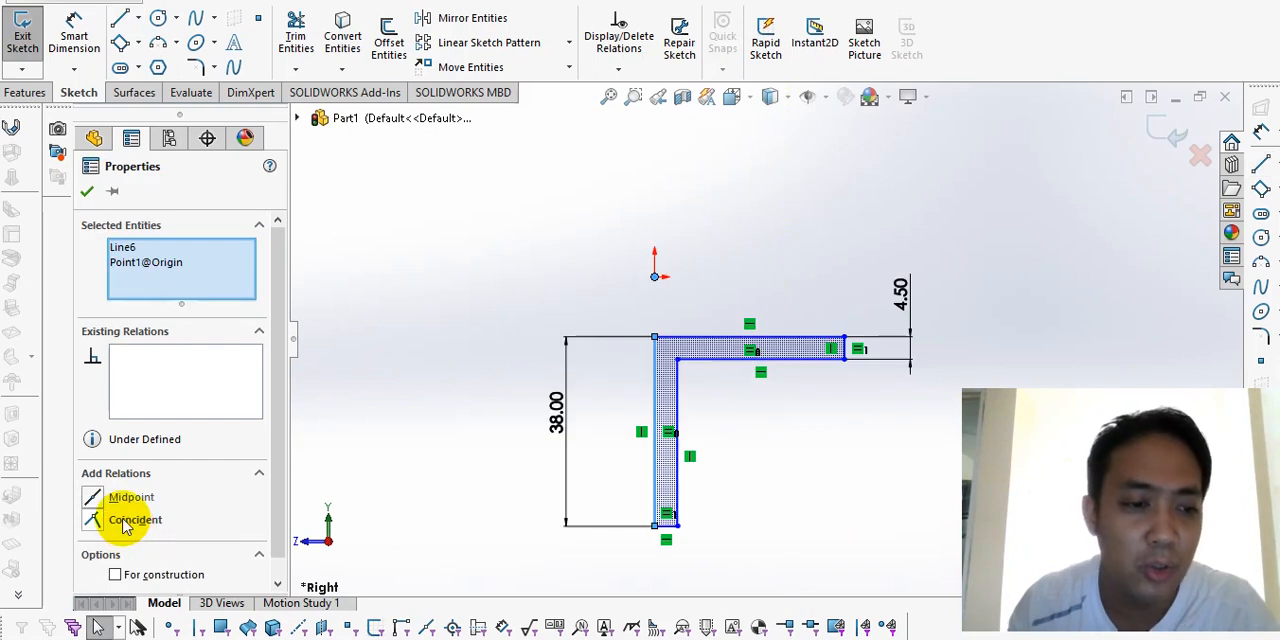
Step: Constrain the L-profile with equal legs and thicknesses, 38 mm and 4.5 mm dimensions, and its outer vertical edge coincident with the origin
click(114, 514)
click(347, 333)
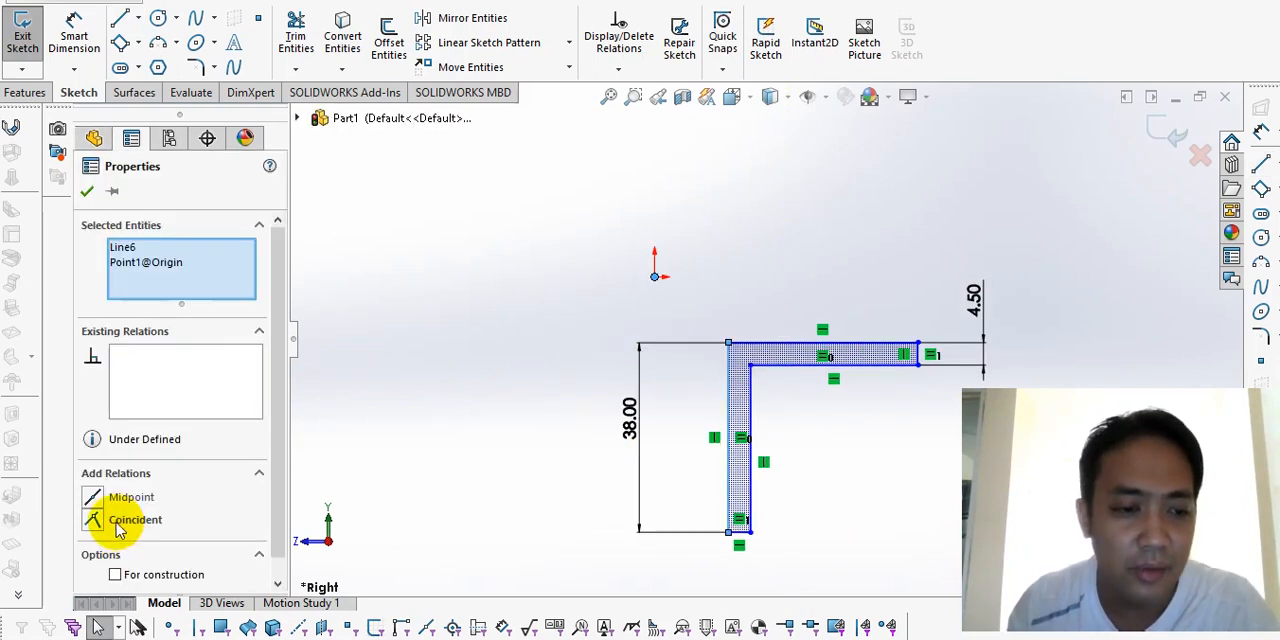
click(117, 520)
click(452, 359)
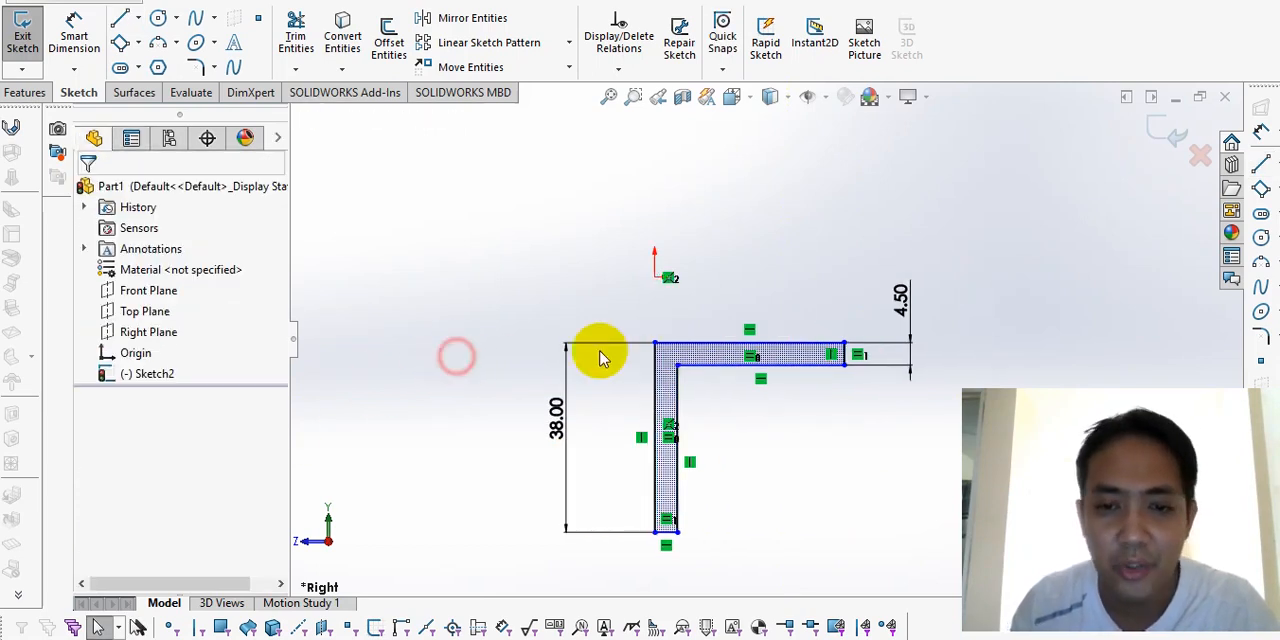
Step: Dimension the vertical distance from the origin to the L-profile's top edge as 15 mm
drag(655, 355, 634, 340)
click(804, 522)
right_drag(804, 522, 697, 314)
click(681, 342)
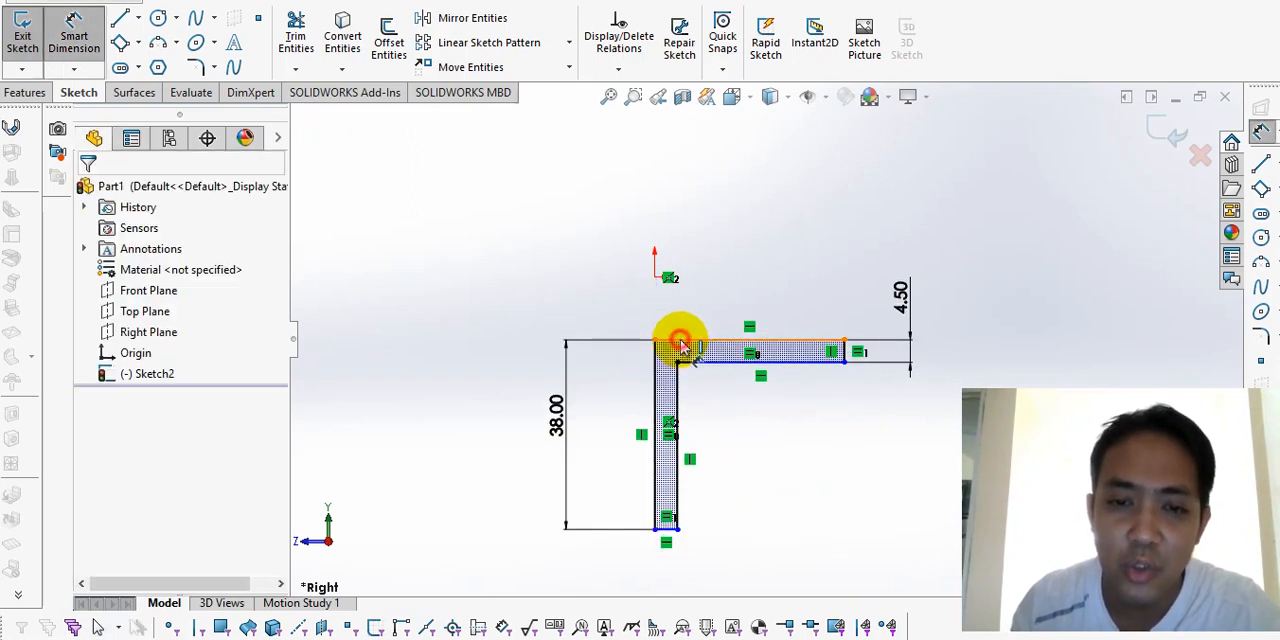
click(654, 277)
click(548, 216)
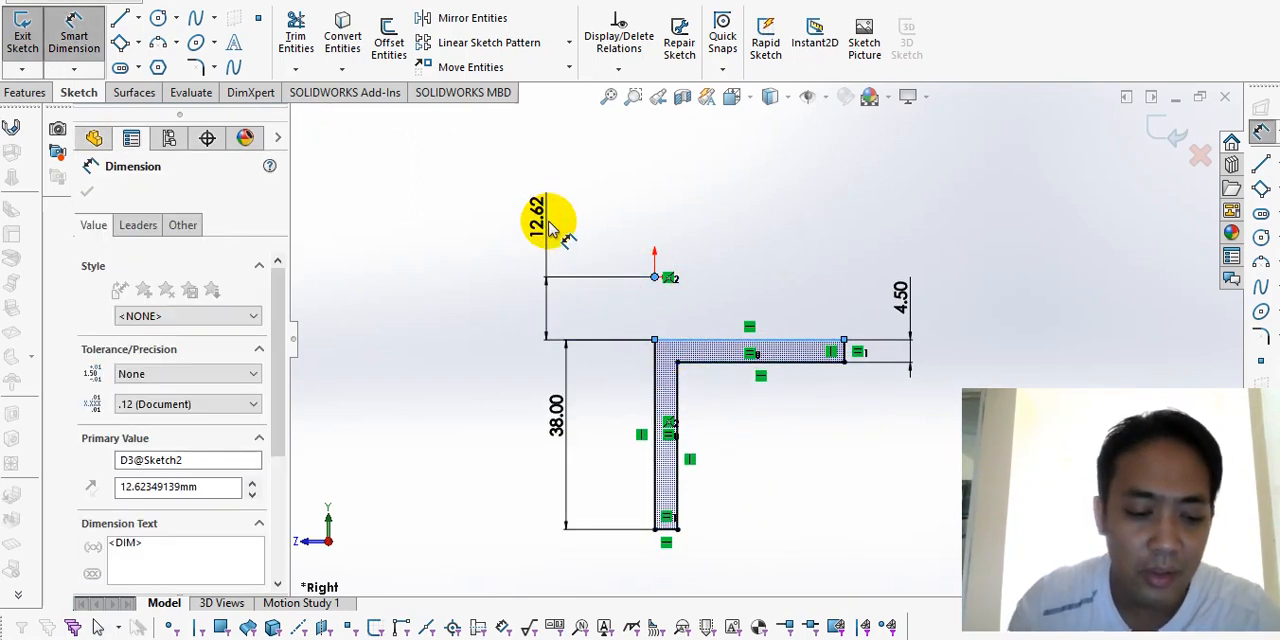
key(Return)
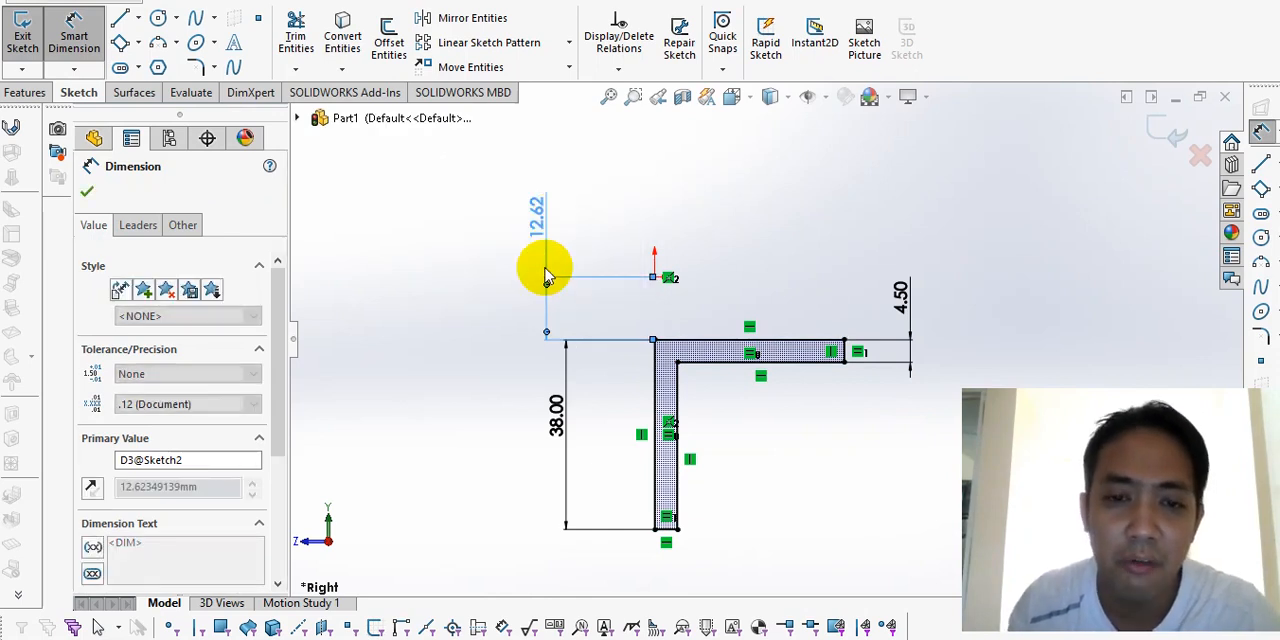
Step: Sketch a construction circle centred on the origin with a diameter of 25.4 mm
click(159, 17)
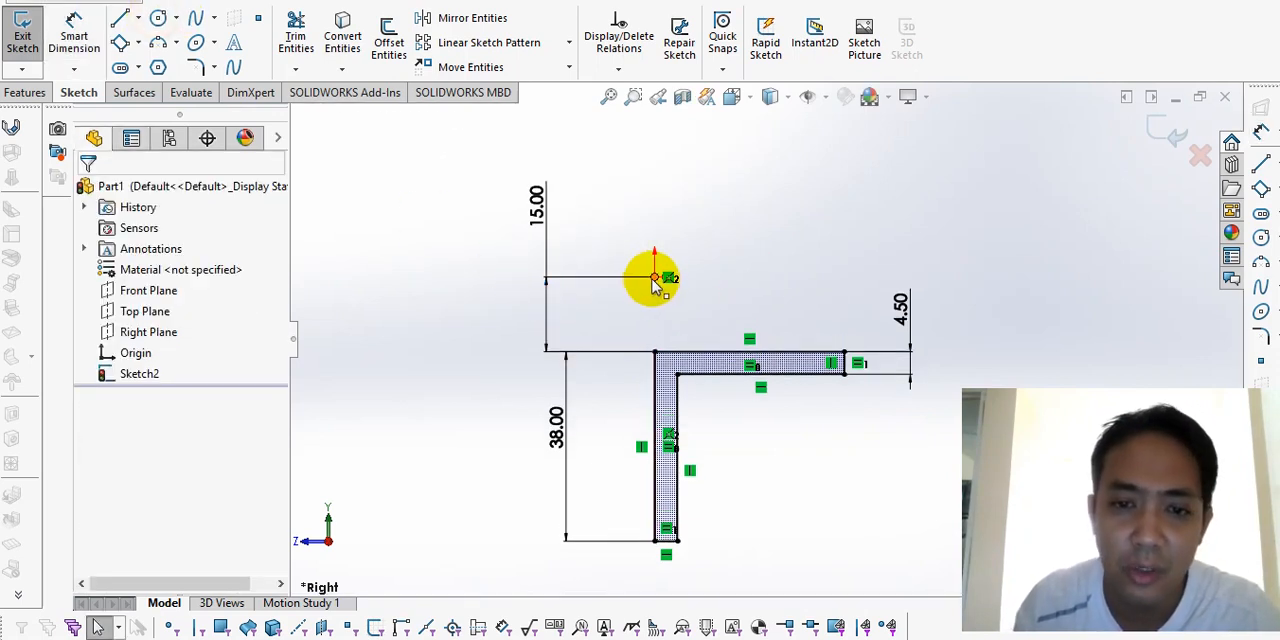
click(158, 18)
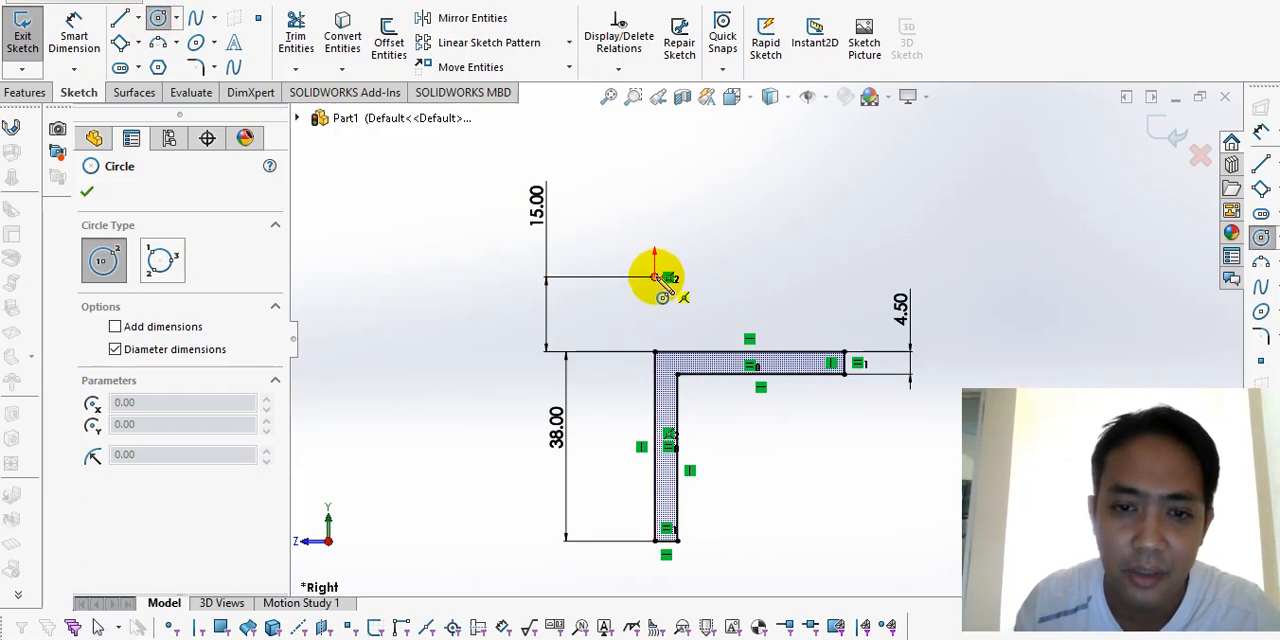
drag(614, 329, 655, 277)
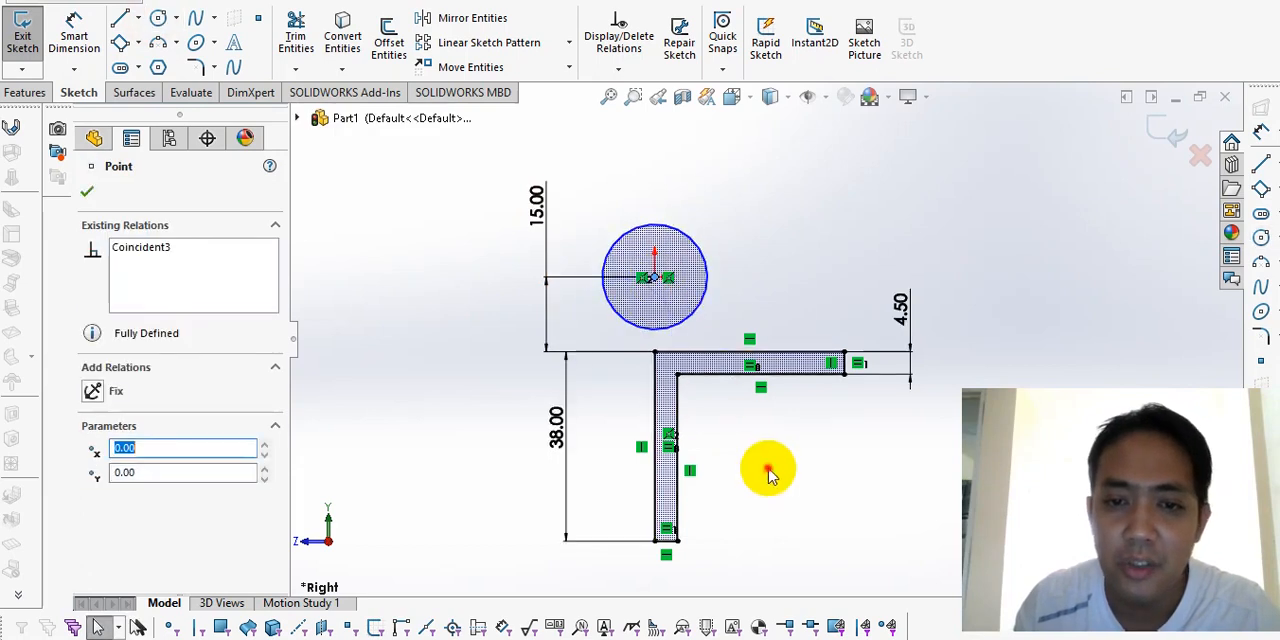
right_drag(792, 522, 781, 430)
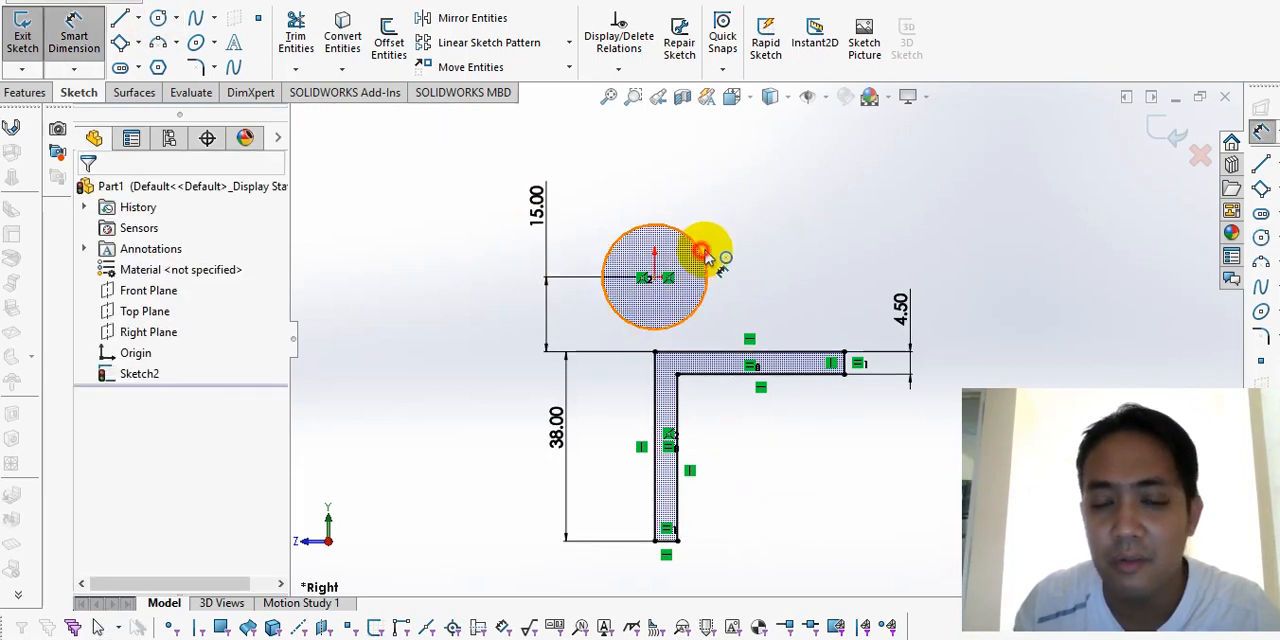
click(706, 251)
click(785, 205)
text(25.4)
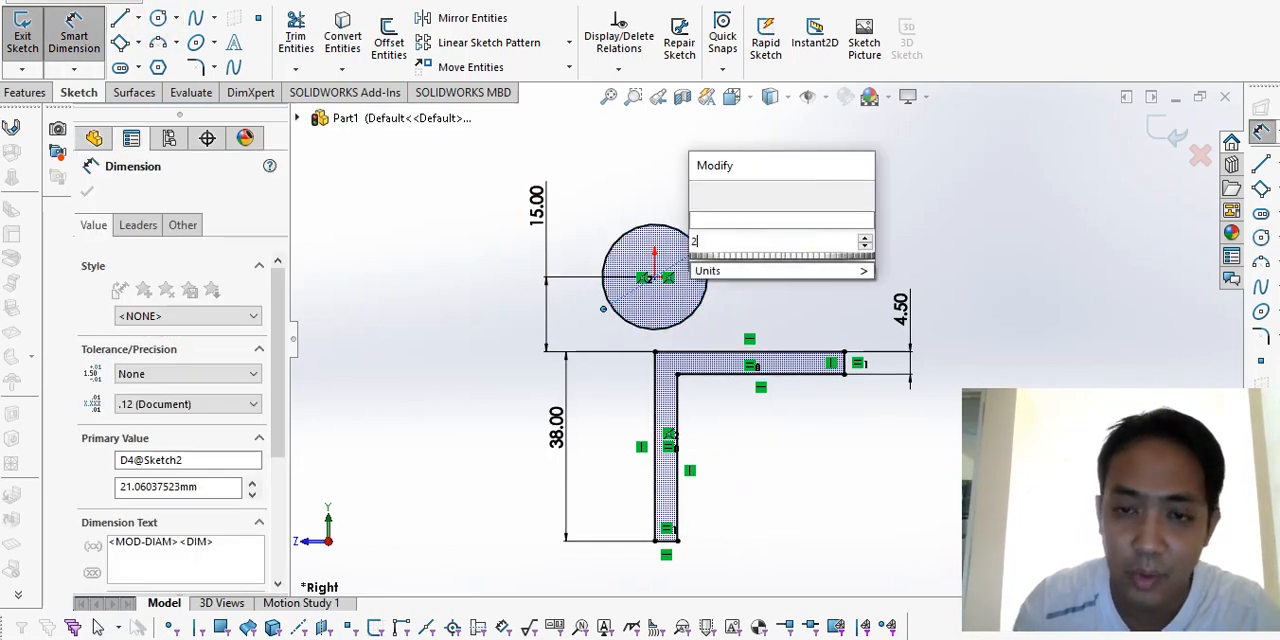
key(Return)
click(483, 377)
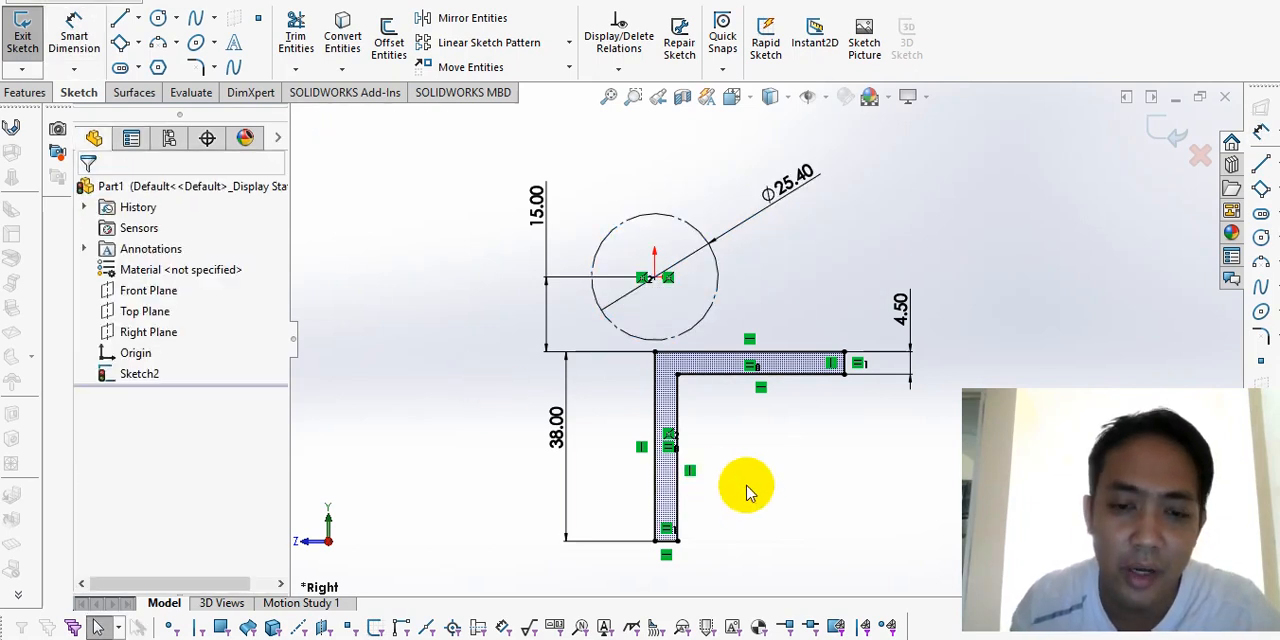
Step: Delete the 15 mm dimension and test the L-profile's vertical freedom by moving it up into the circle and back below it
drag(537, 205, 482, 207)
key(Delete)
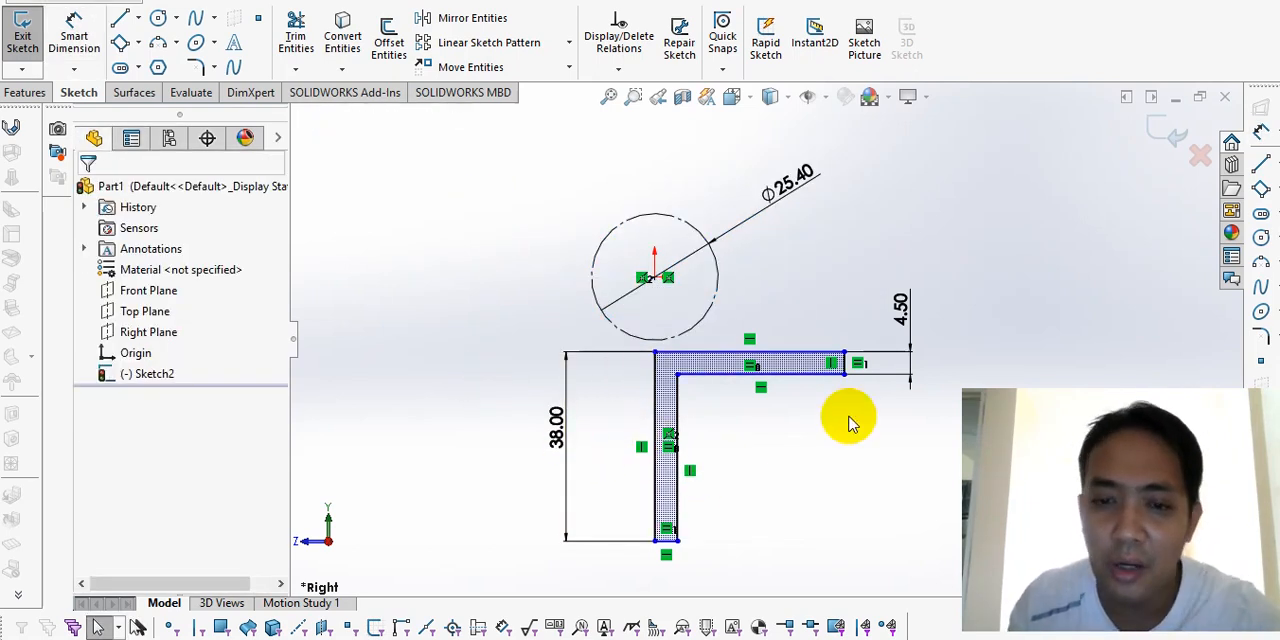
drag(847, 352, 845, 310)
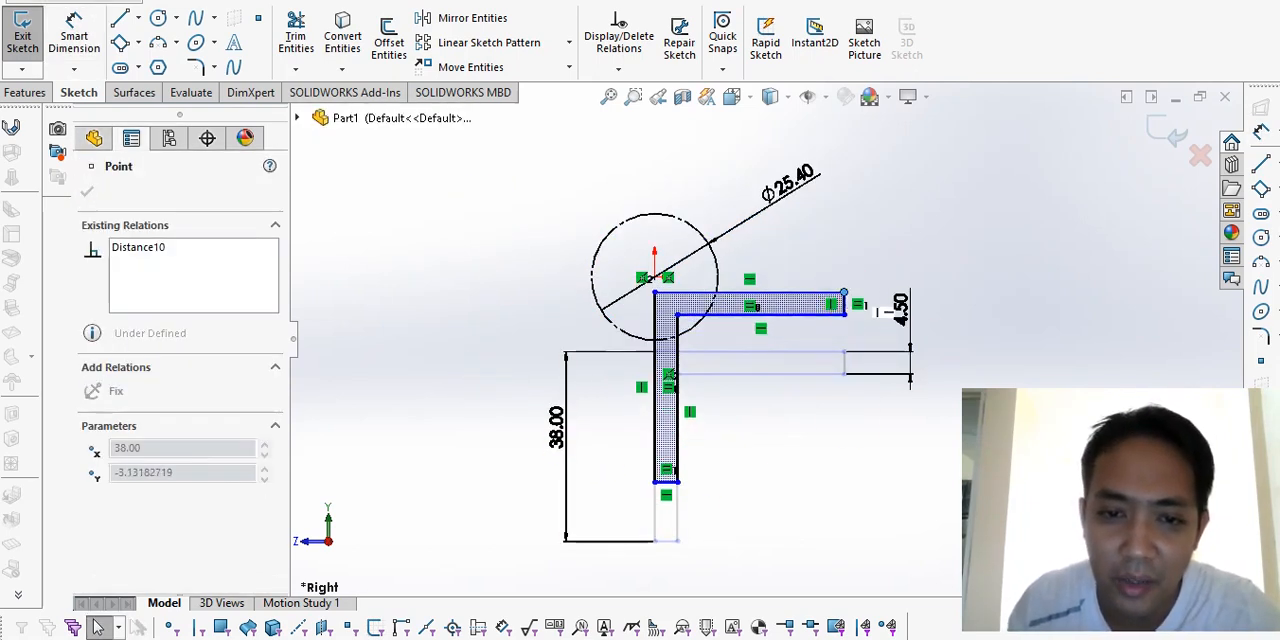
click(771, 428)
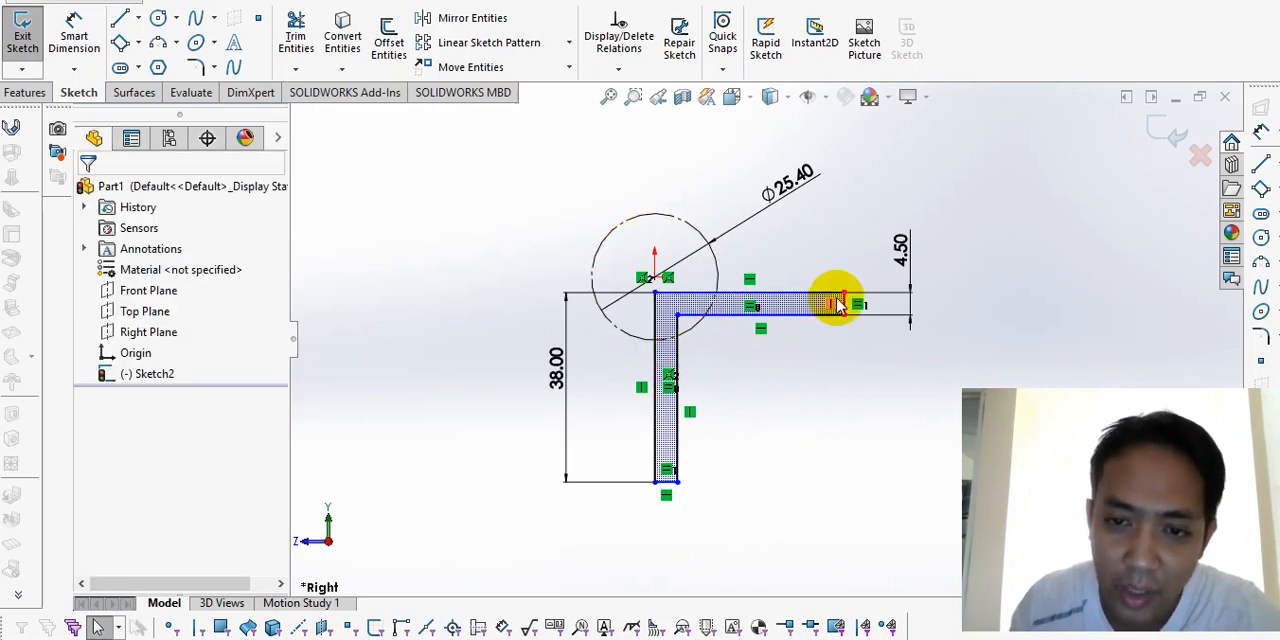
drag(845, 304, 848, 356)
click(843, 470)
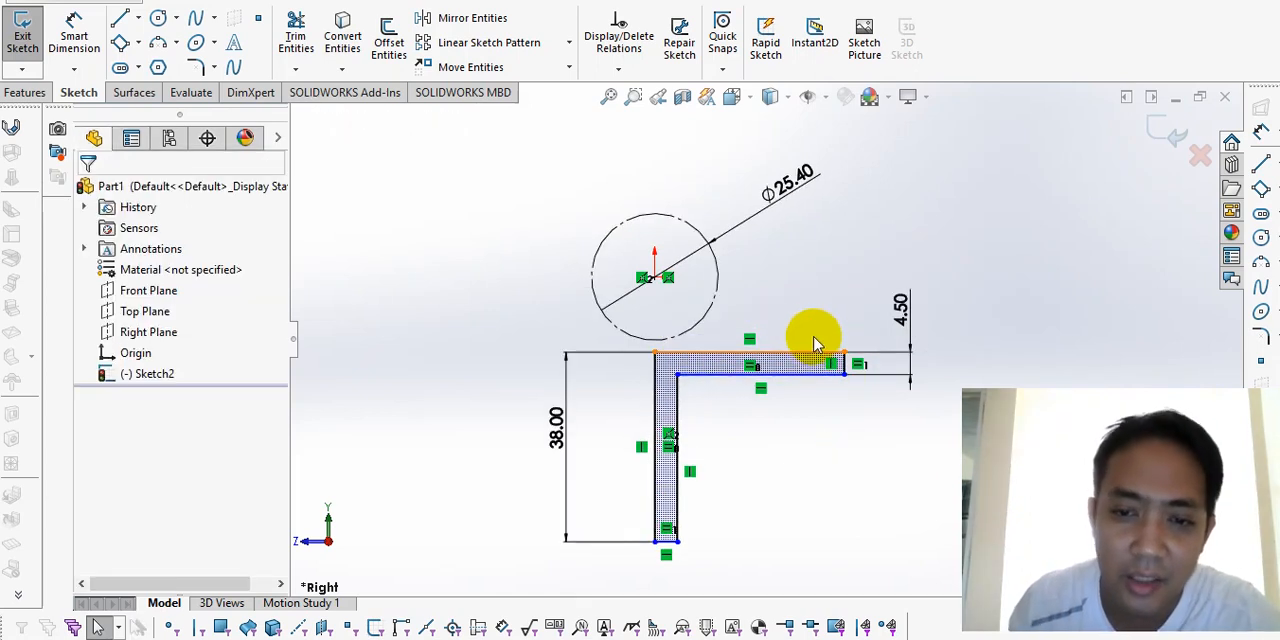
Step: Set the vertical distance between the circle's centre and the L-profile's top edge to 15 mm with Smart Dimension
right_drag(766, 540, 746, 297)
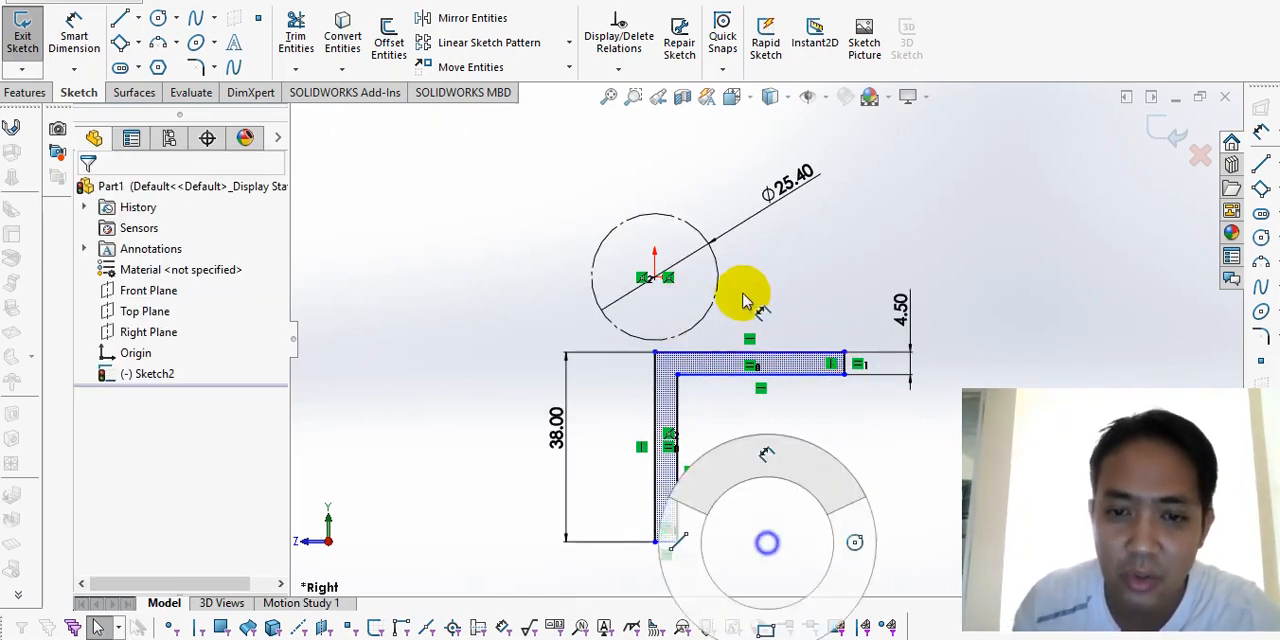
click(687, 353)
click(656, 277)
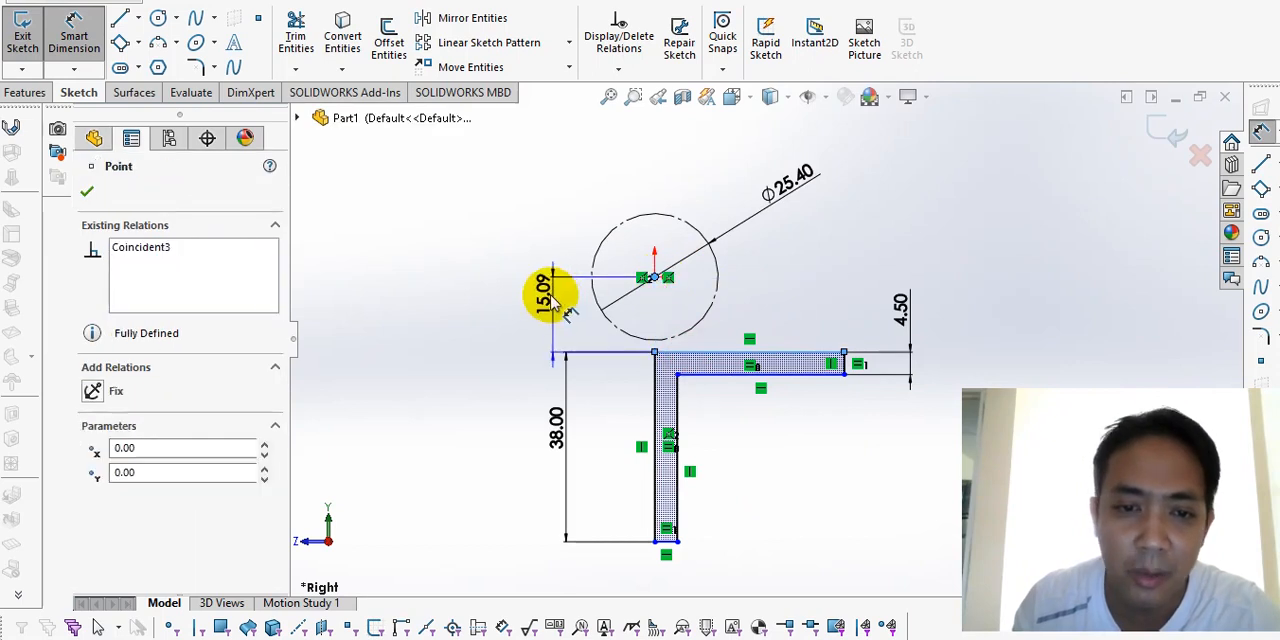
click(554, 298)
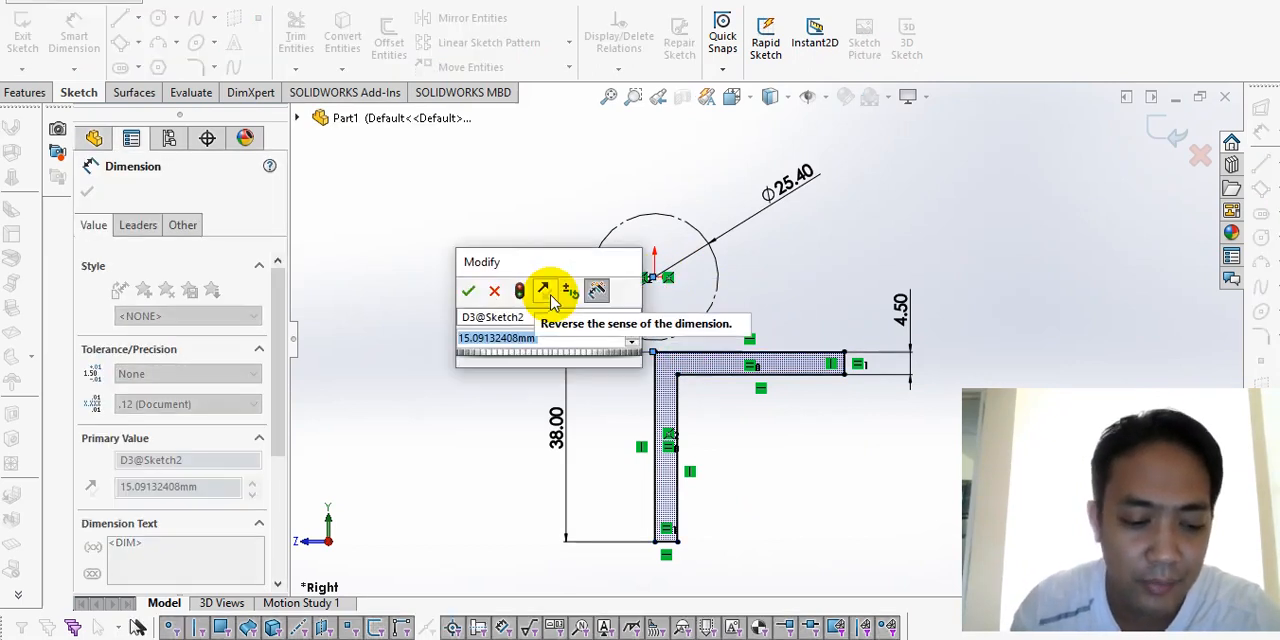
text(15)
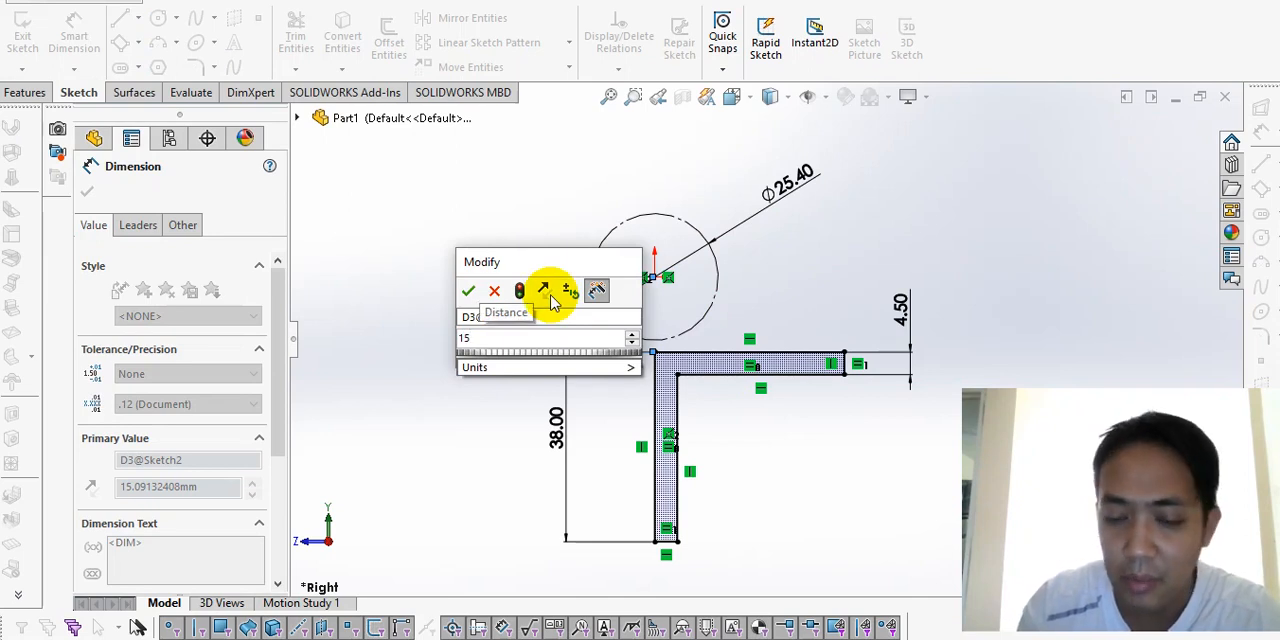
key(Return)
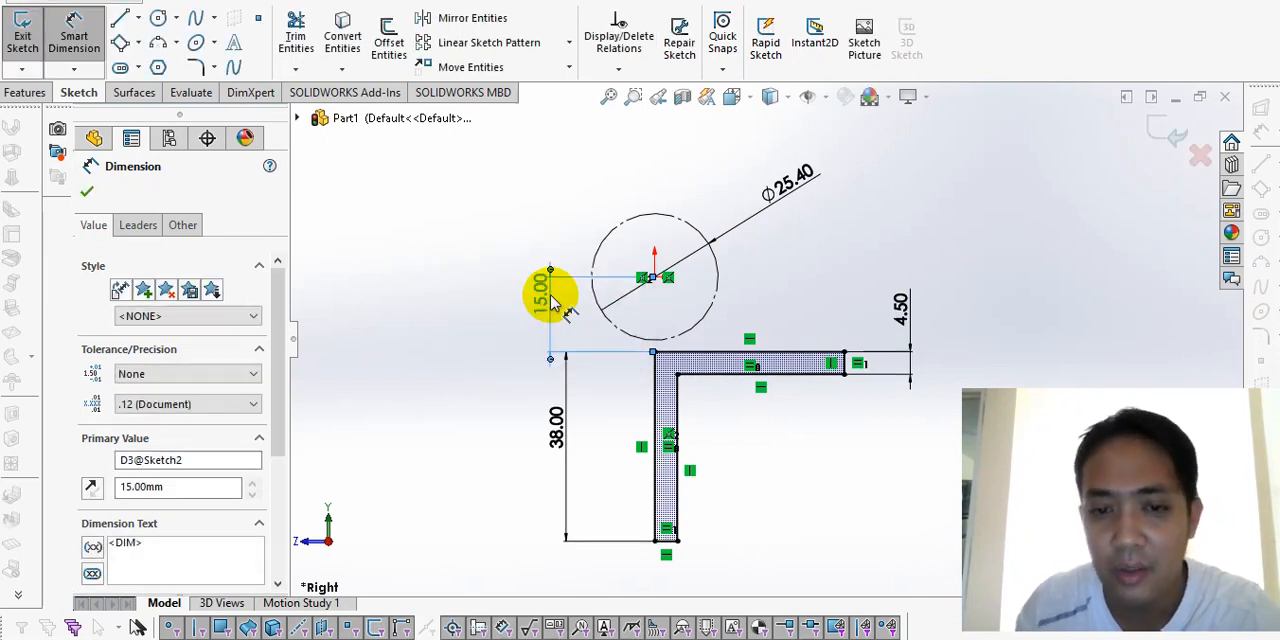
Step: Extrude the L-profile with the Mid Plane end condition, entering a depth of 4000 mm
click(30, 93)
click(30, 27)
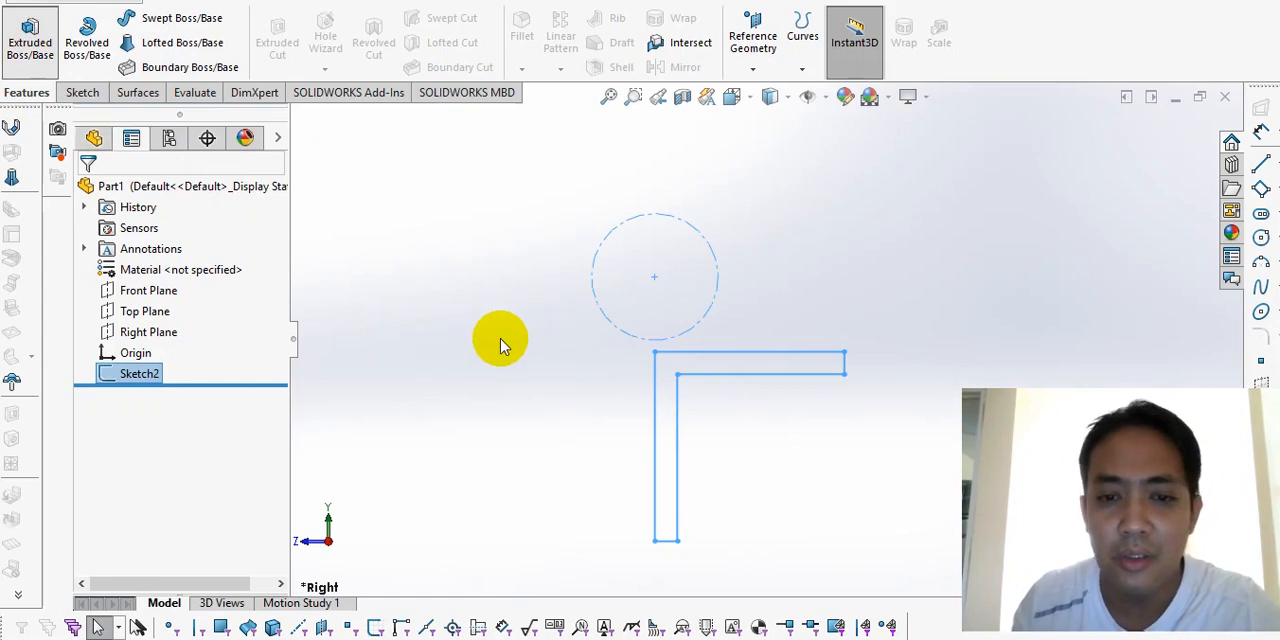
click(145, 305)
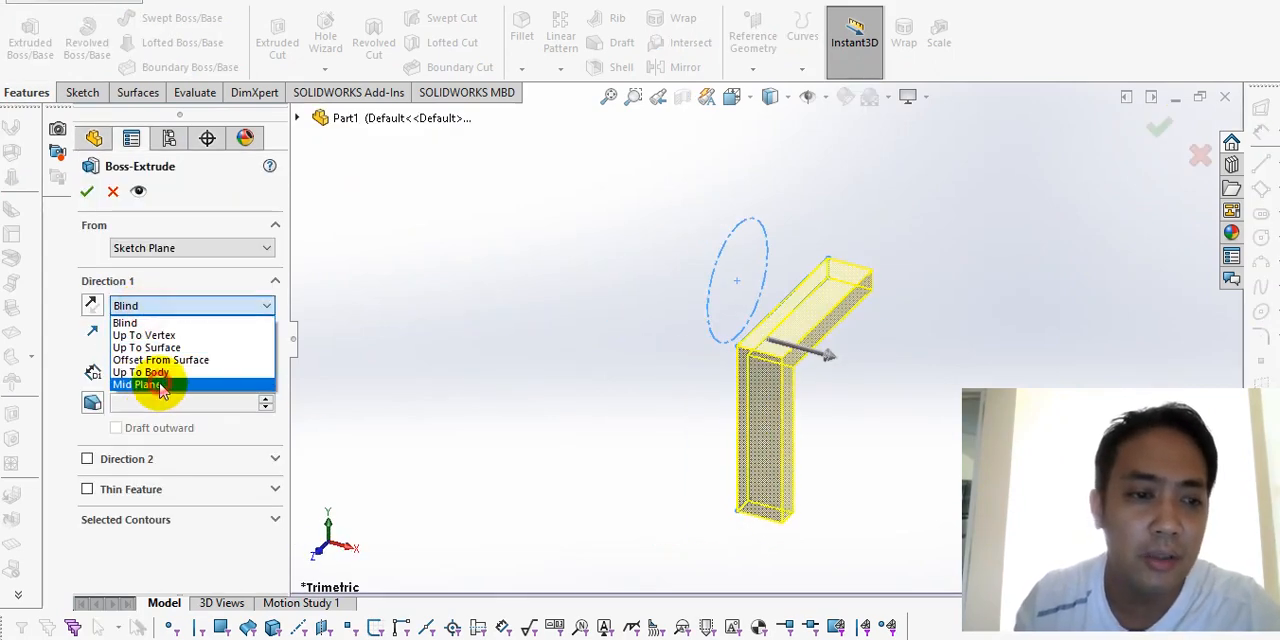
click(148, 384)
text(4000)
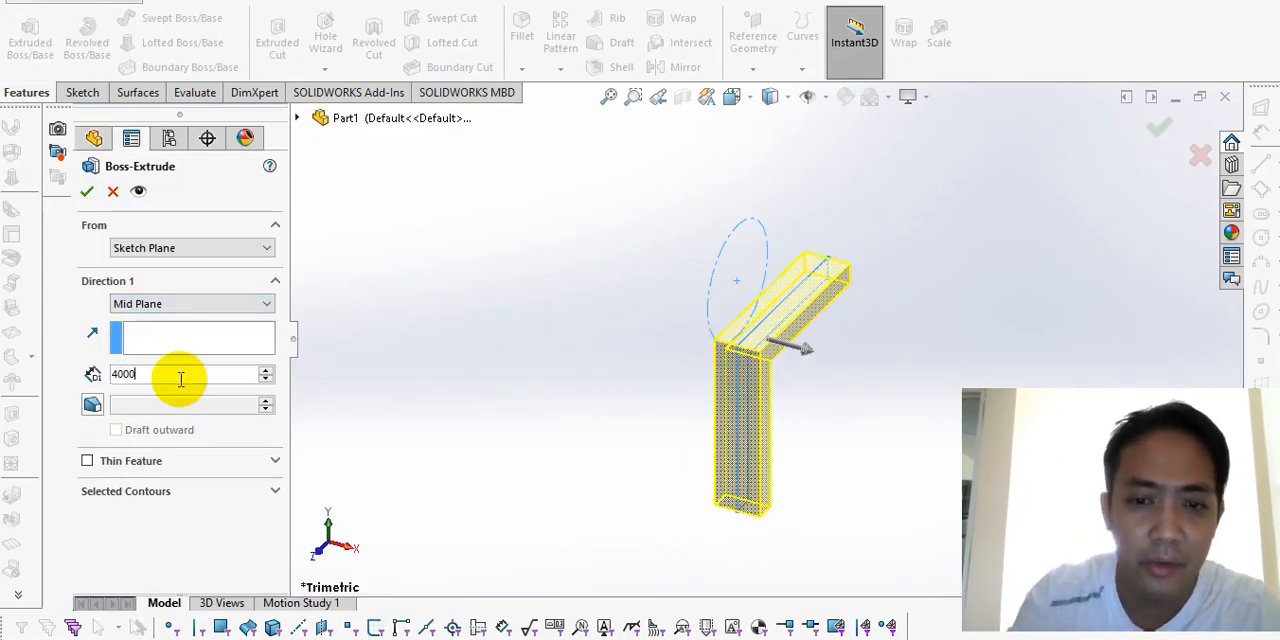
key(Return)
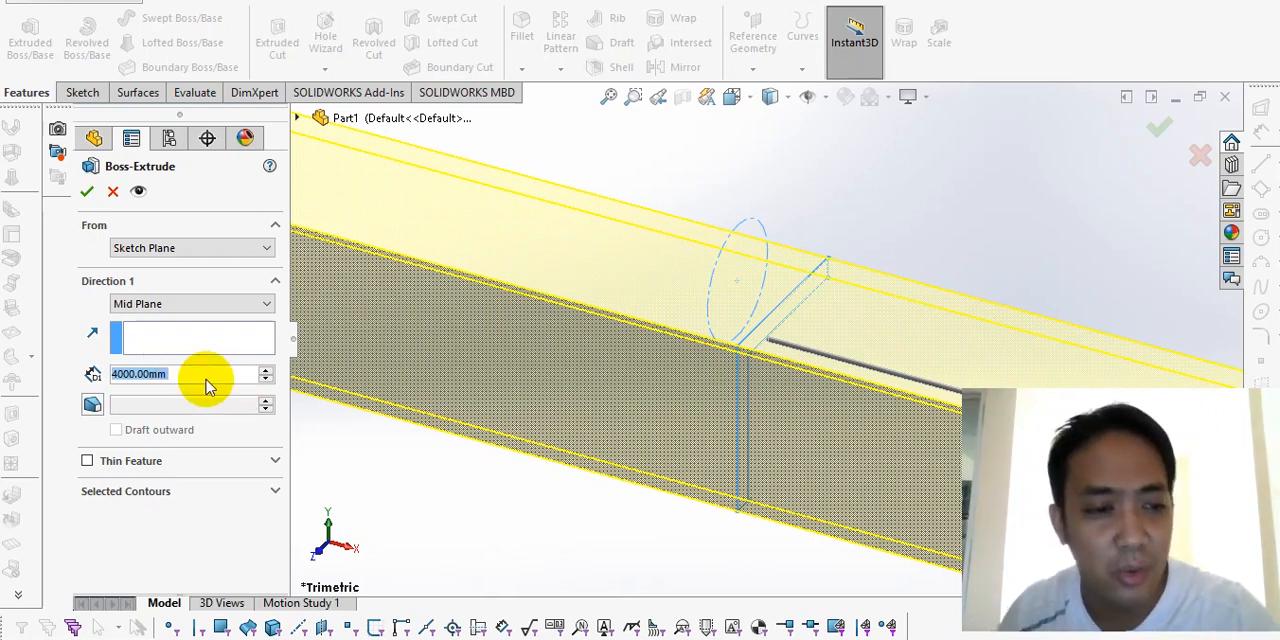
click(205, 376)
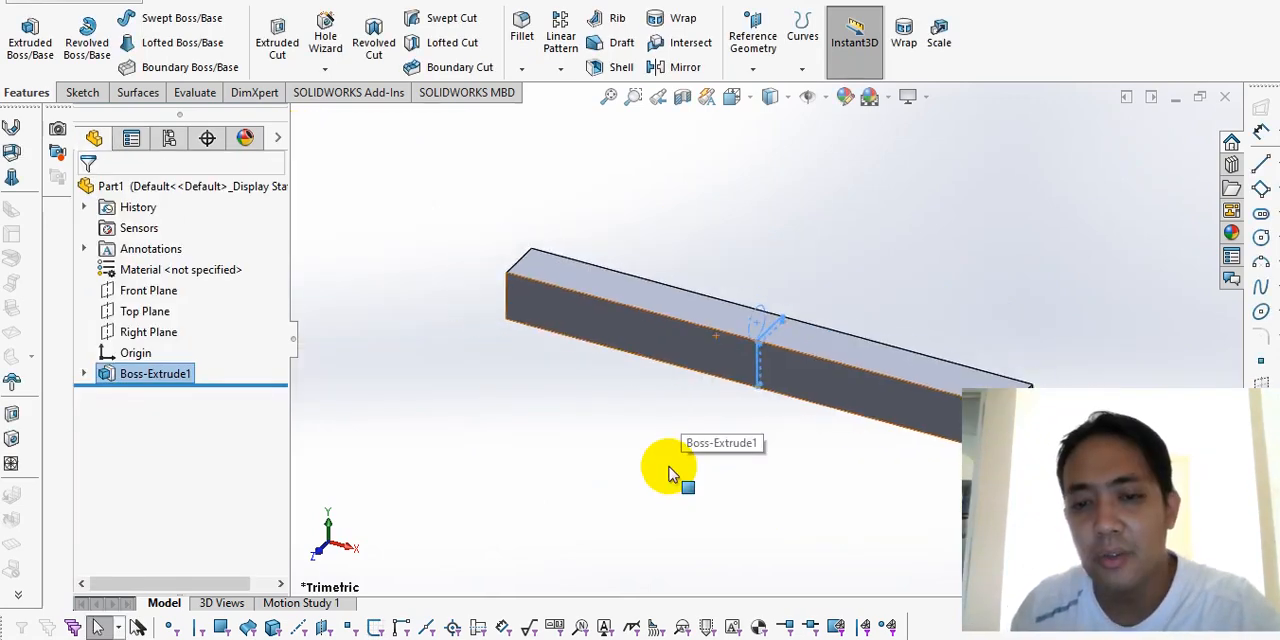
click(670, 468)
Step: Examine the extruded angle bar's end face and overall shape from several viewpoints
scroll(800, 461, up, 3)
middle_drag(808, 461, 748, 345)
middle_drag(800, 213, 640, 500)
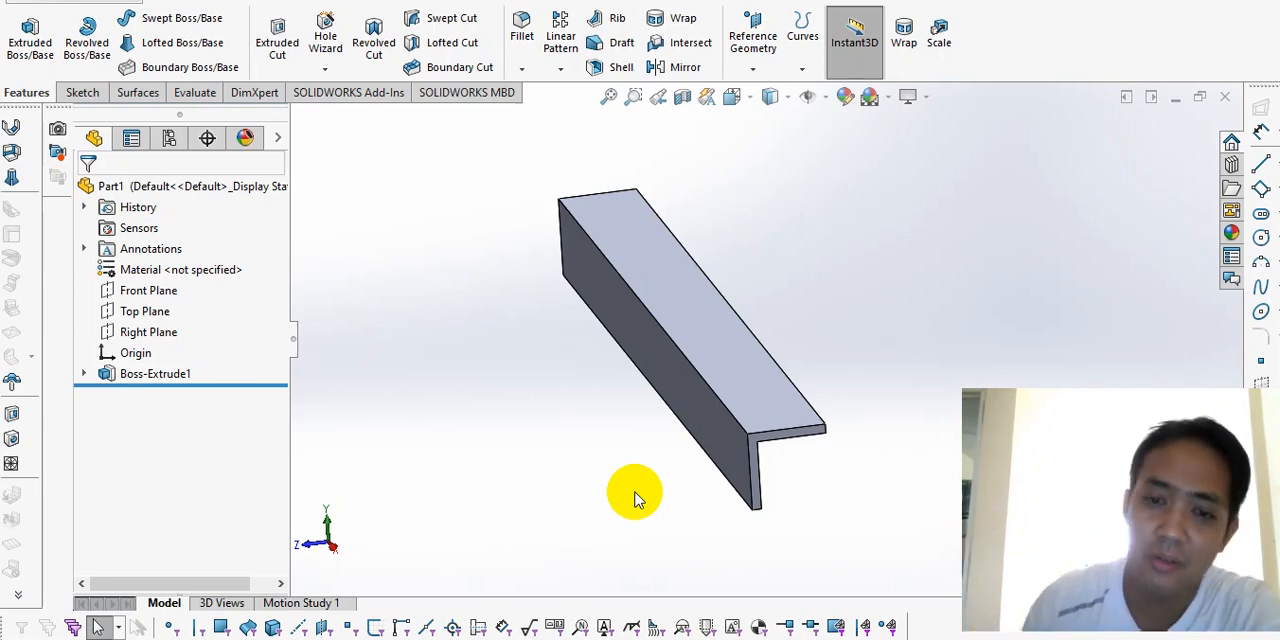
scroll(790, 462, down, 2)
middle_drag(777, 451, 703, 331)
scroll(705, 325, down, 3)
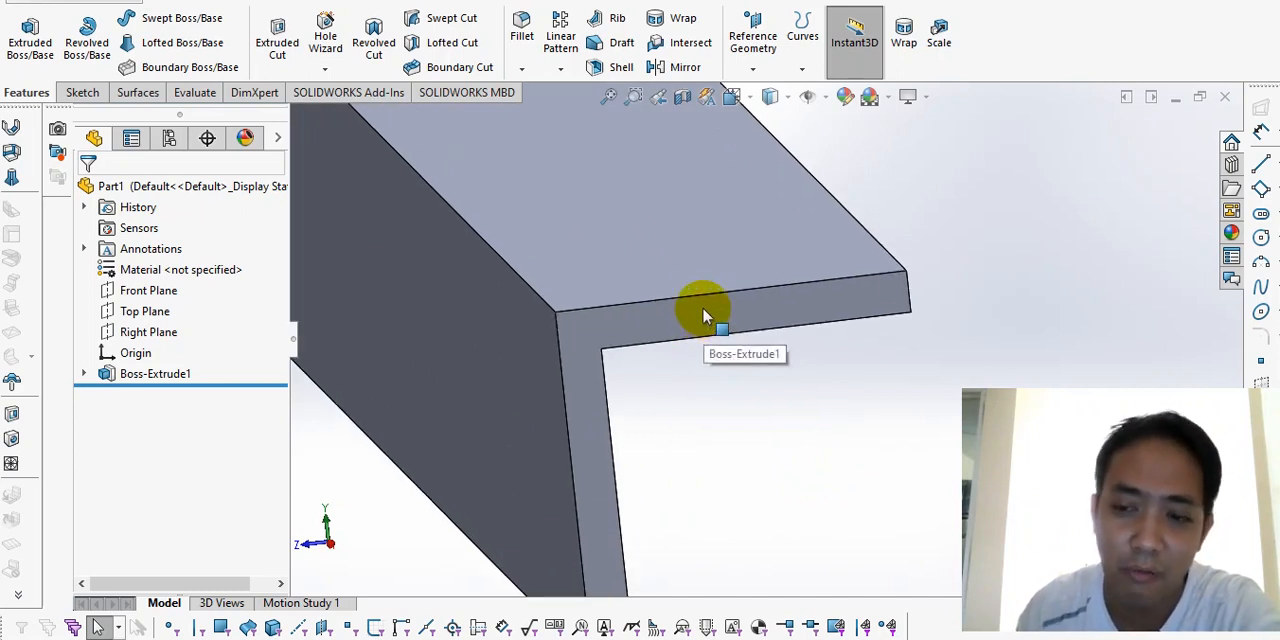
scroll(743, 394, up, 3)
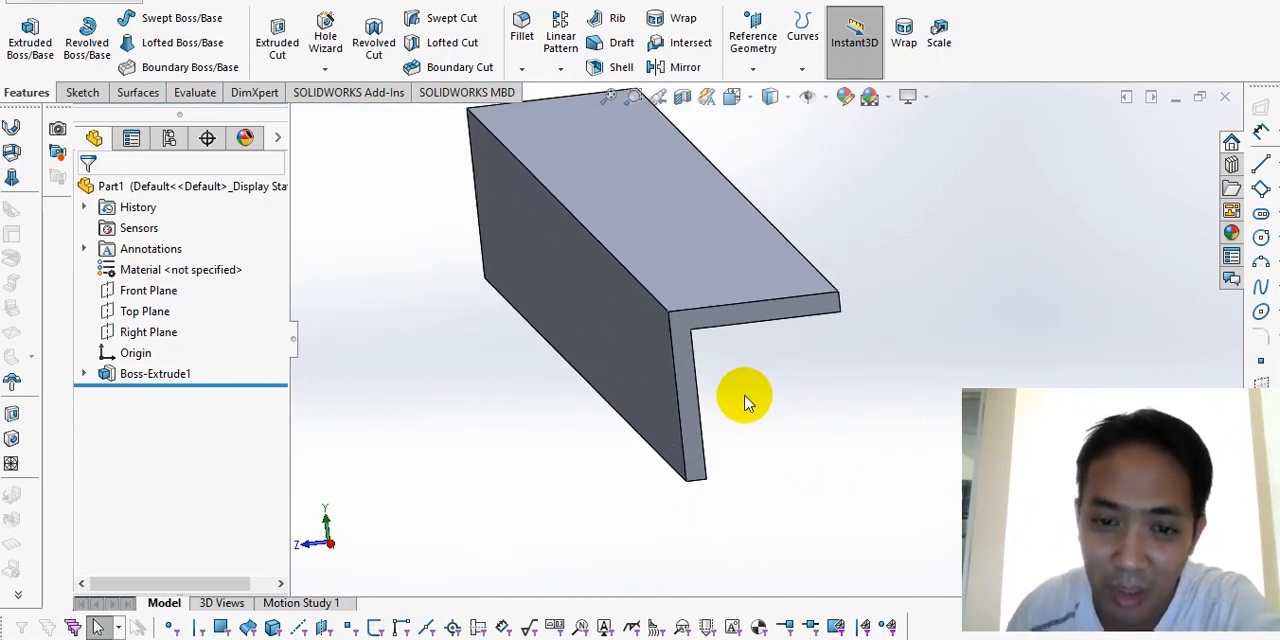
scroll(748, 403, up, 3)
scroll(636, 170, down, 3)
scroll(670, 436, up, 3)
scroll(868, 468, down, 2)
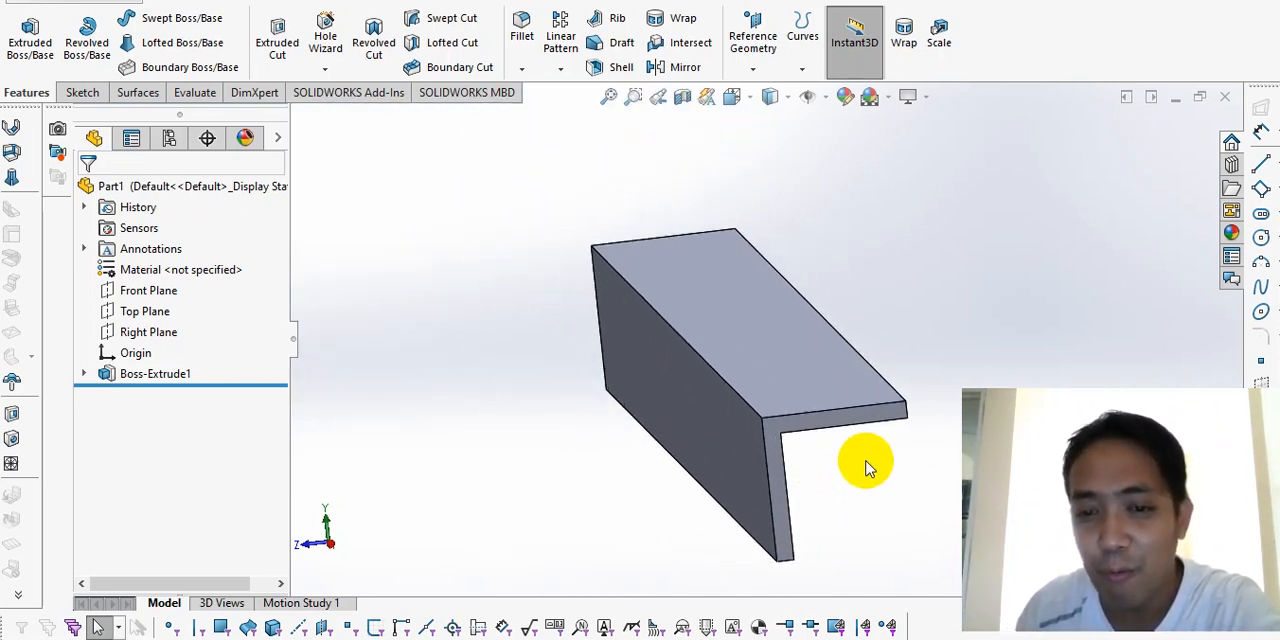
scroll(855, 475, down, 1)
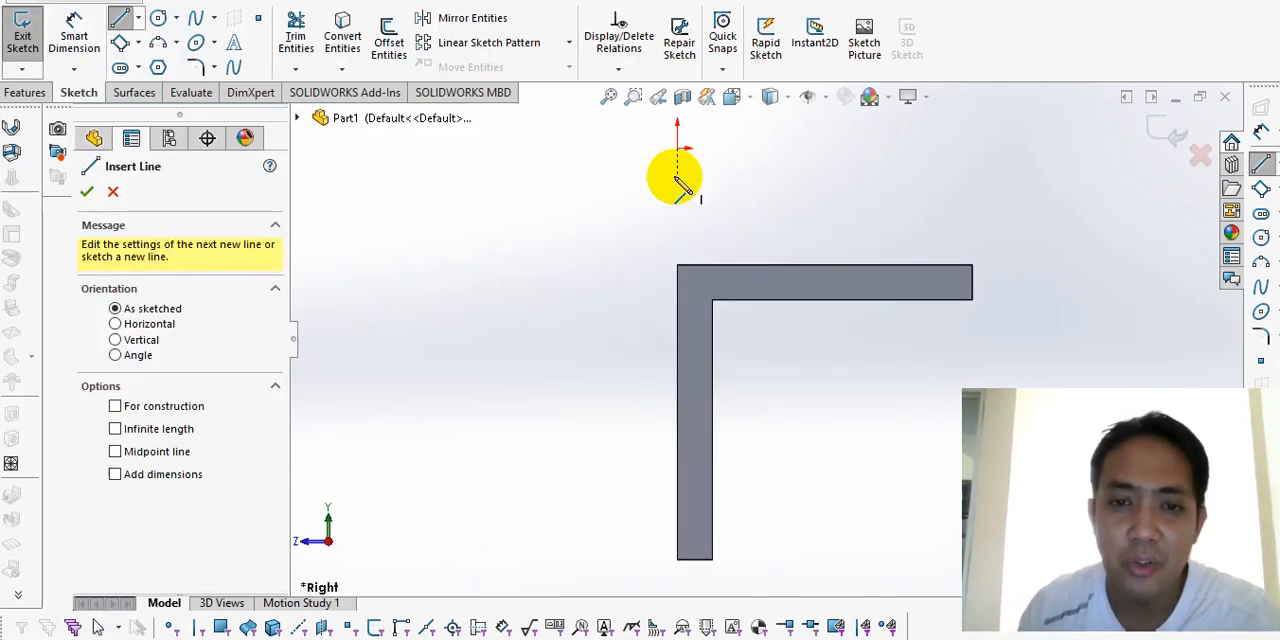
Step: Sketch a closed, inverted L-shaped profile about 29.7 mm tall and 27.9 mm wide against the angle bar's outer vertical edge
click(676, 177)
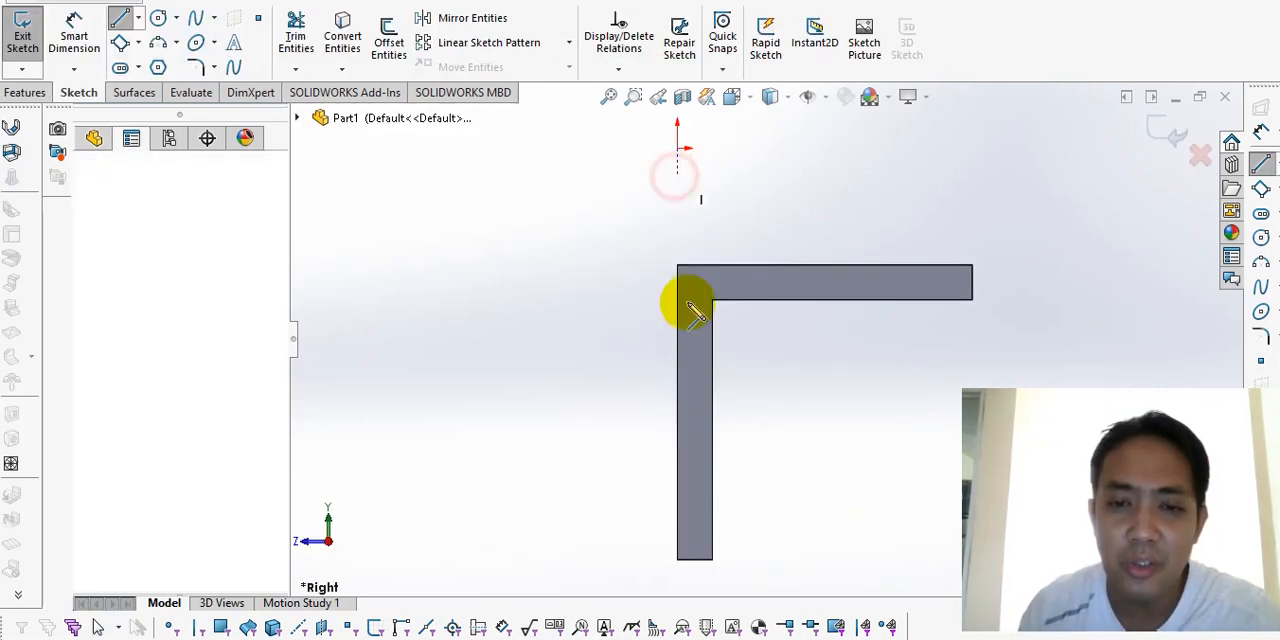
click(678, 405)
click(639, 405)
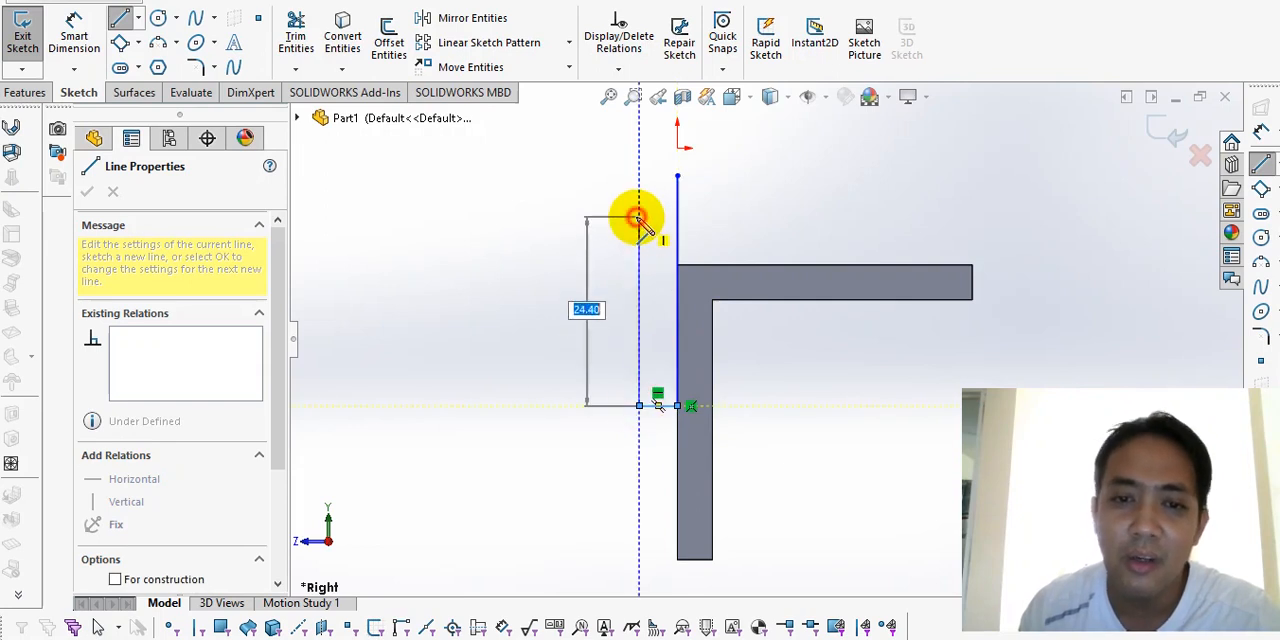
click(638, 217)
click(461, 216)
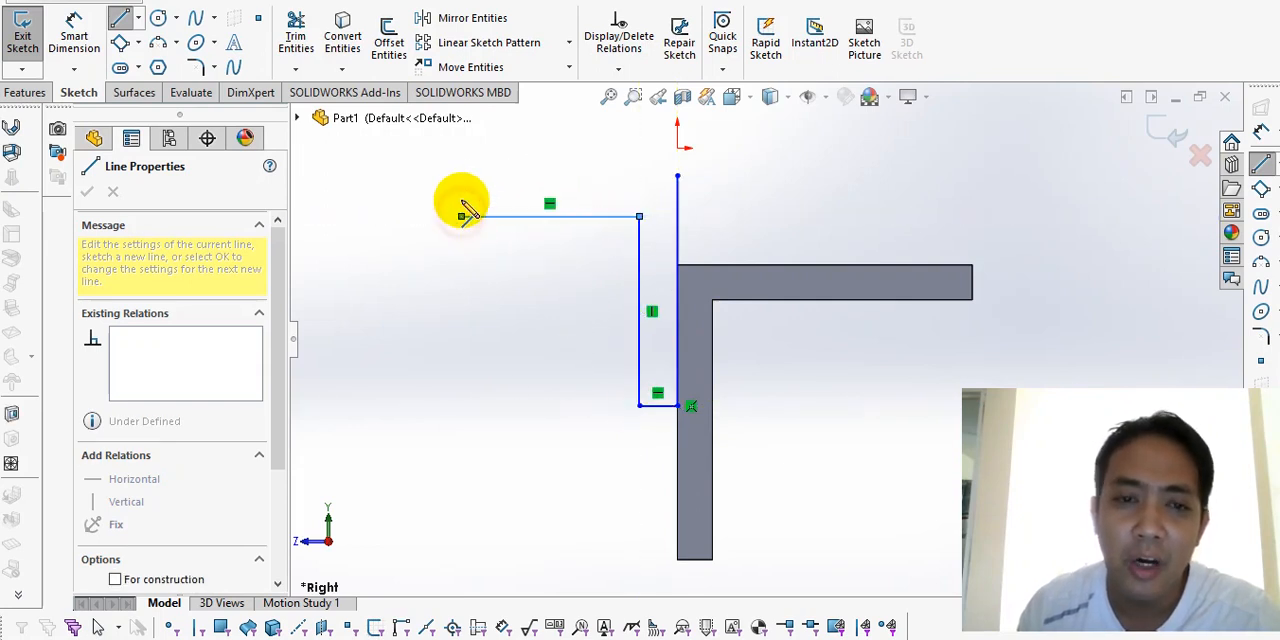
click(461, 176)
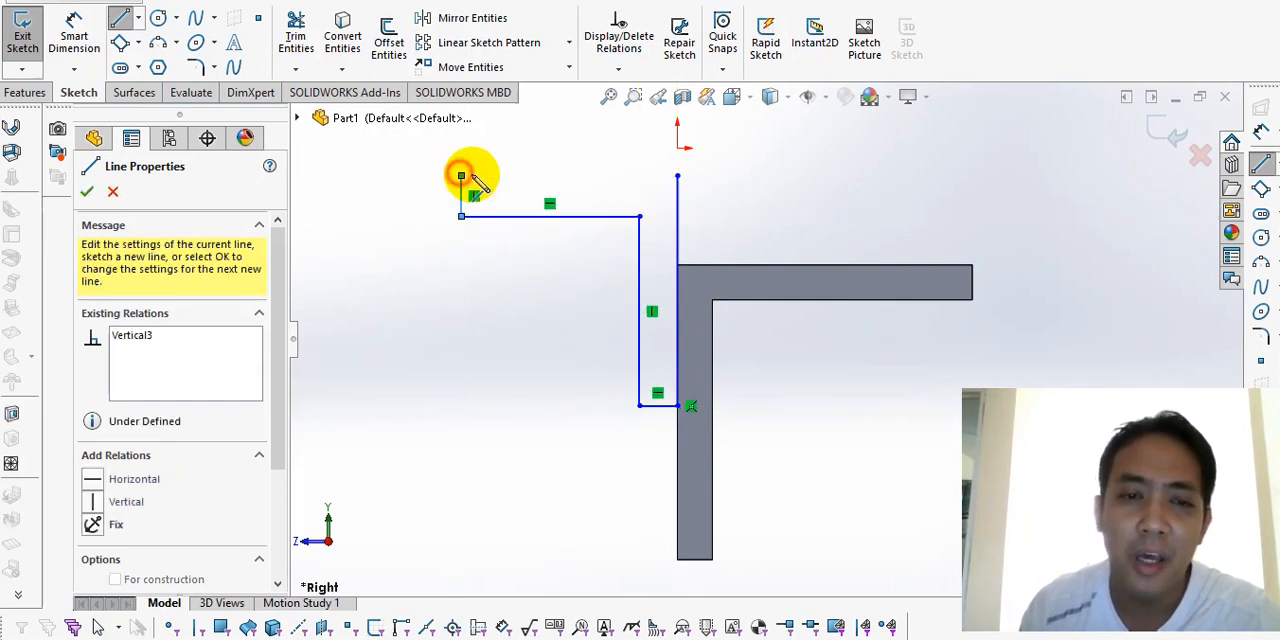
click(677, 179)
key(Escape)
Step: Make the new L-profile's outer vertical line and top horizontal line equal in length
click(677, 198)
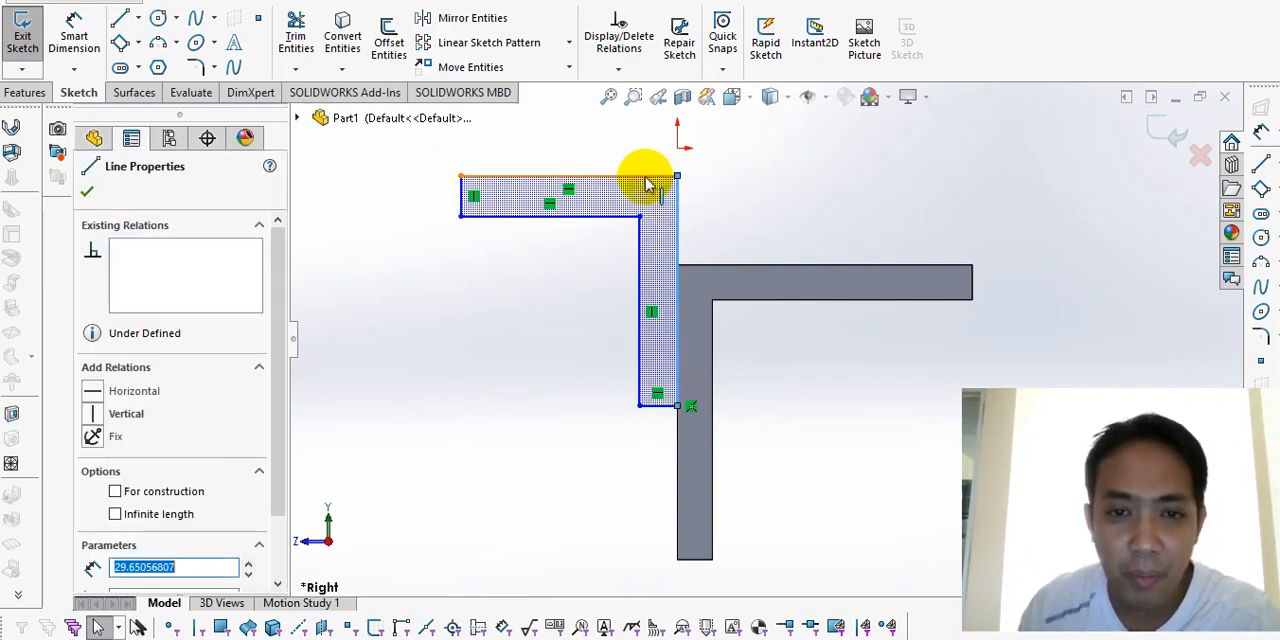
ctrl+click(647, 182)
scroll(135, 548, down, 2)
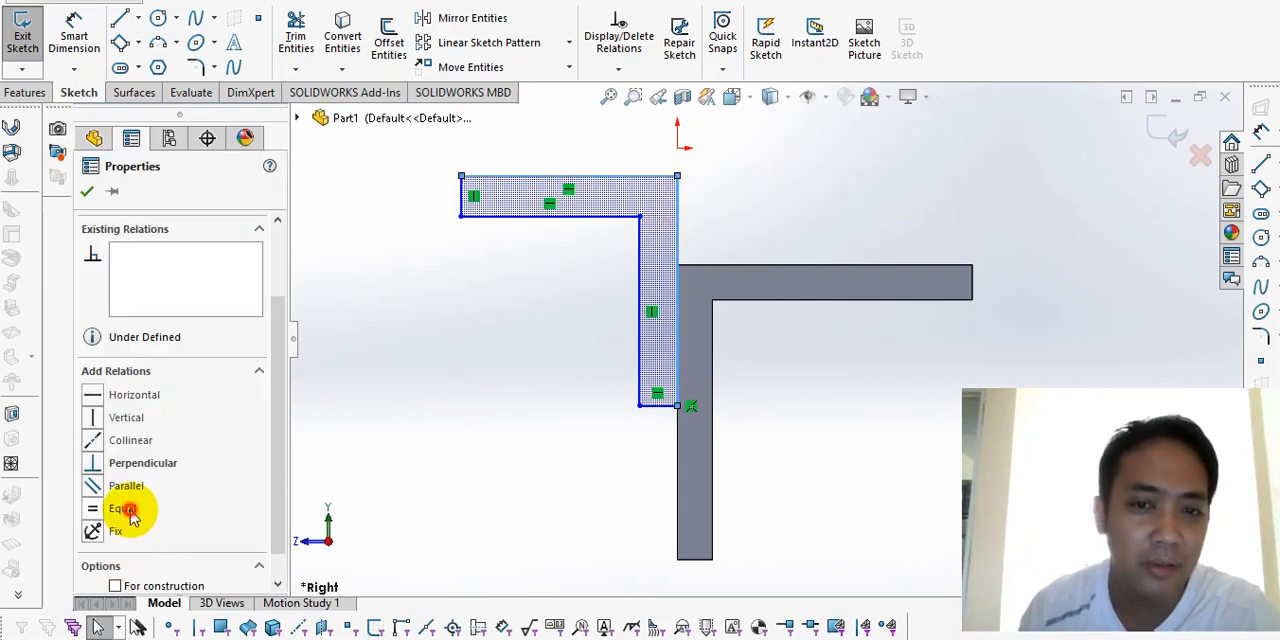
click(128, 510)
click(482, 390)
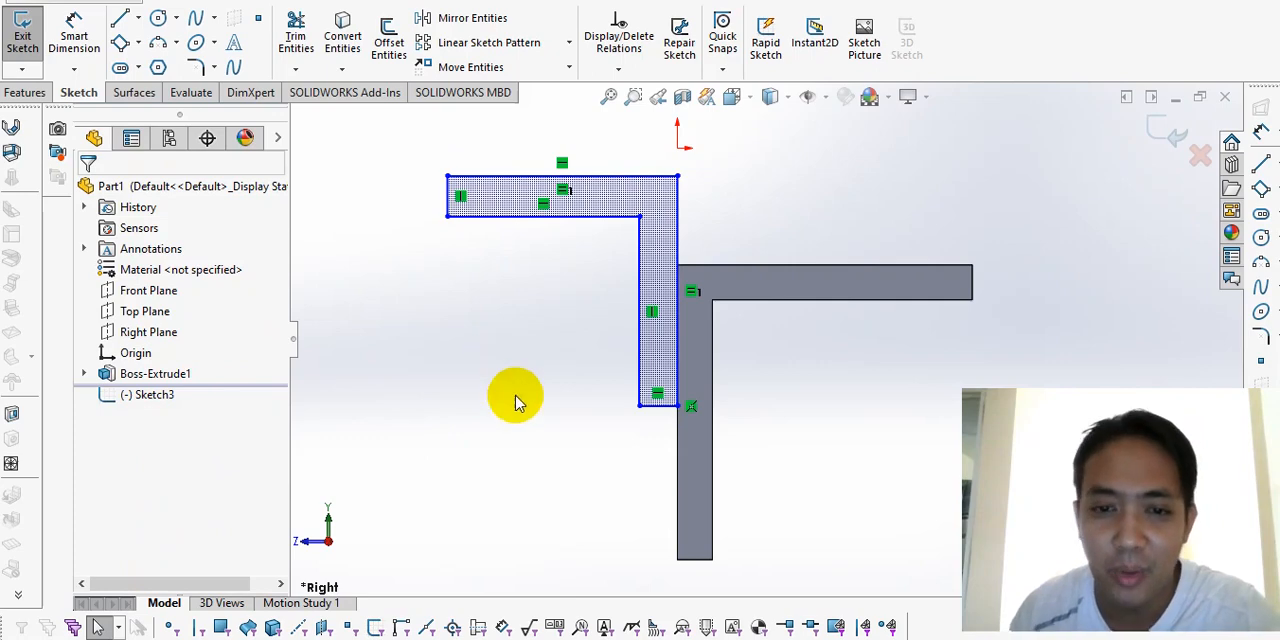
Step: Set the L-profile's outer vertical line to 38 mm with Smart Dimension
key(d)
click(678, 208)
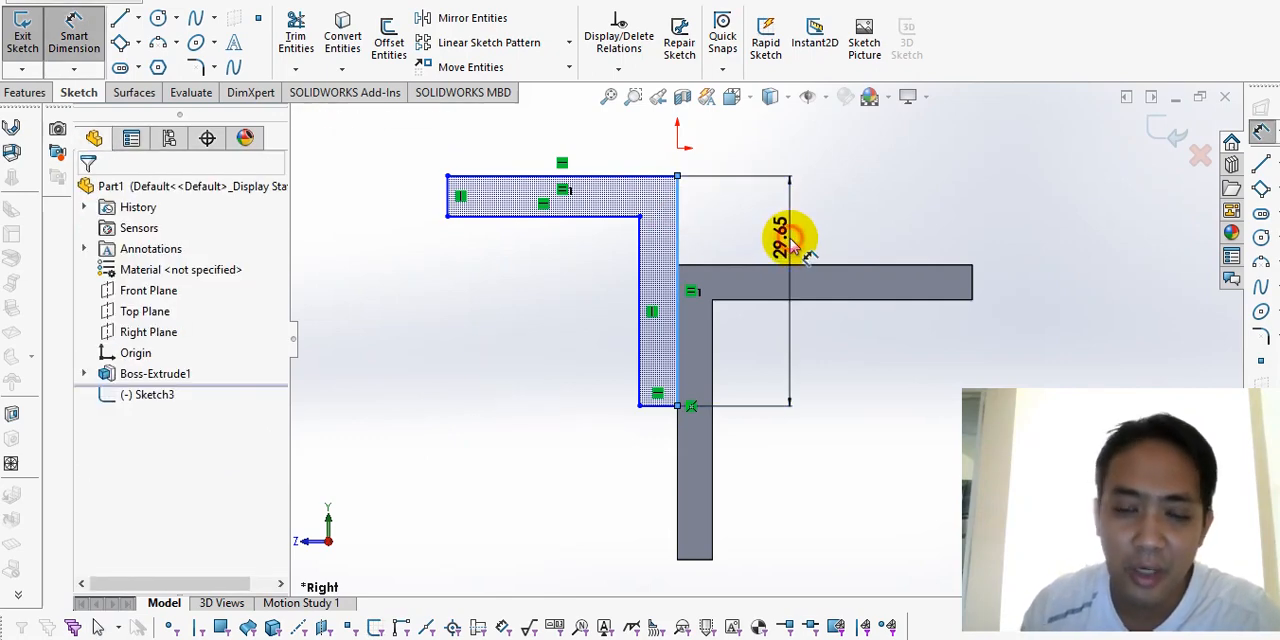
click(790, 240)
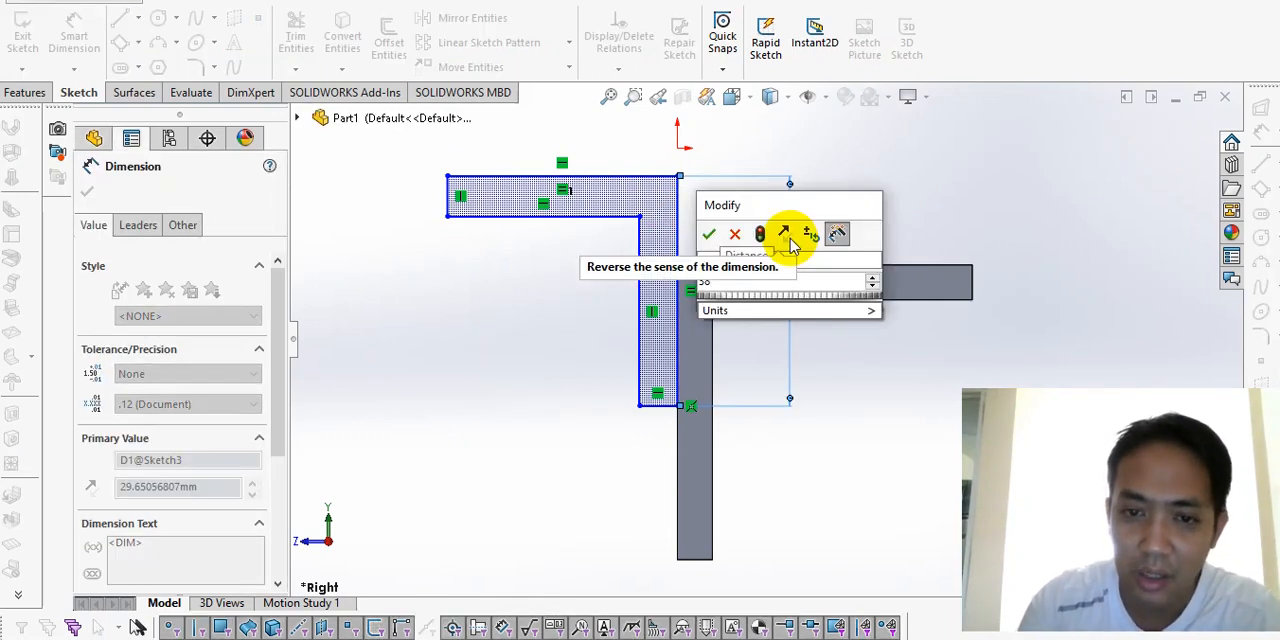
text(38)
key(Return)
key(Escape)
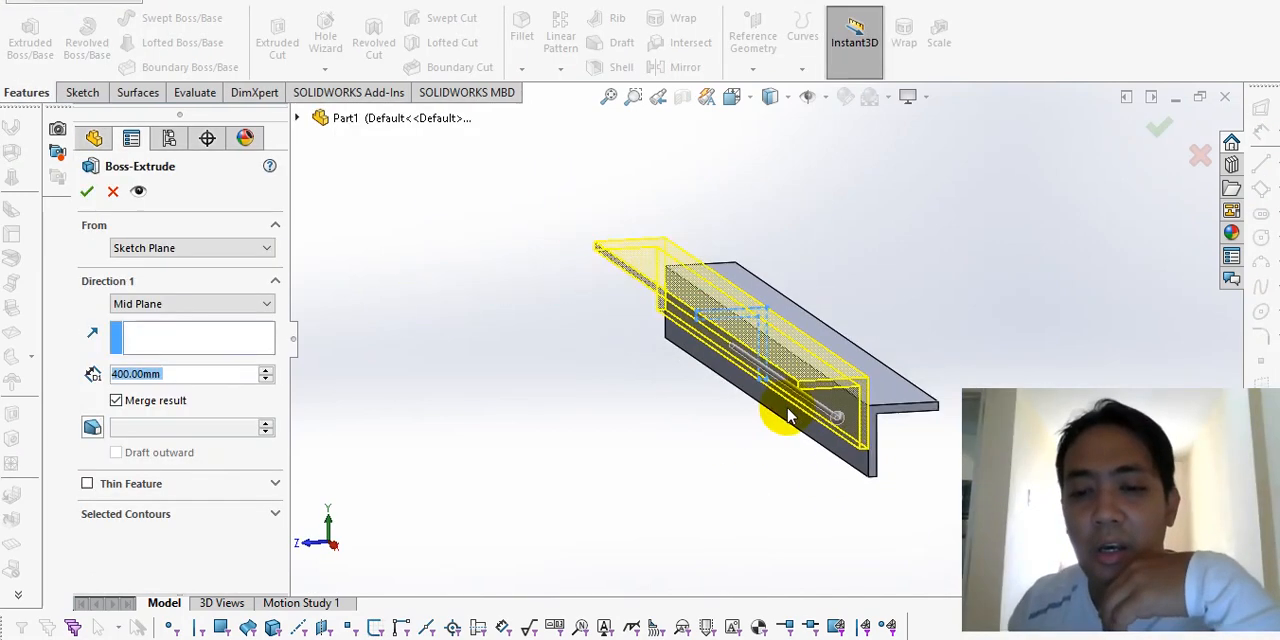
Step: Extrude the new L-profile 300 mm with the Mid Plane end condition and Merge result turned off
mouse_move(777, 420)
middle_down()
mouse_move(849, 446)
mouse_move(815, 495)
mouse_move(857, 471)
mouse_move(746, 429)
middle_up()
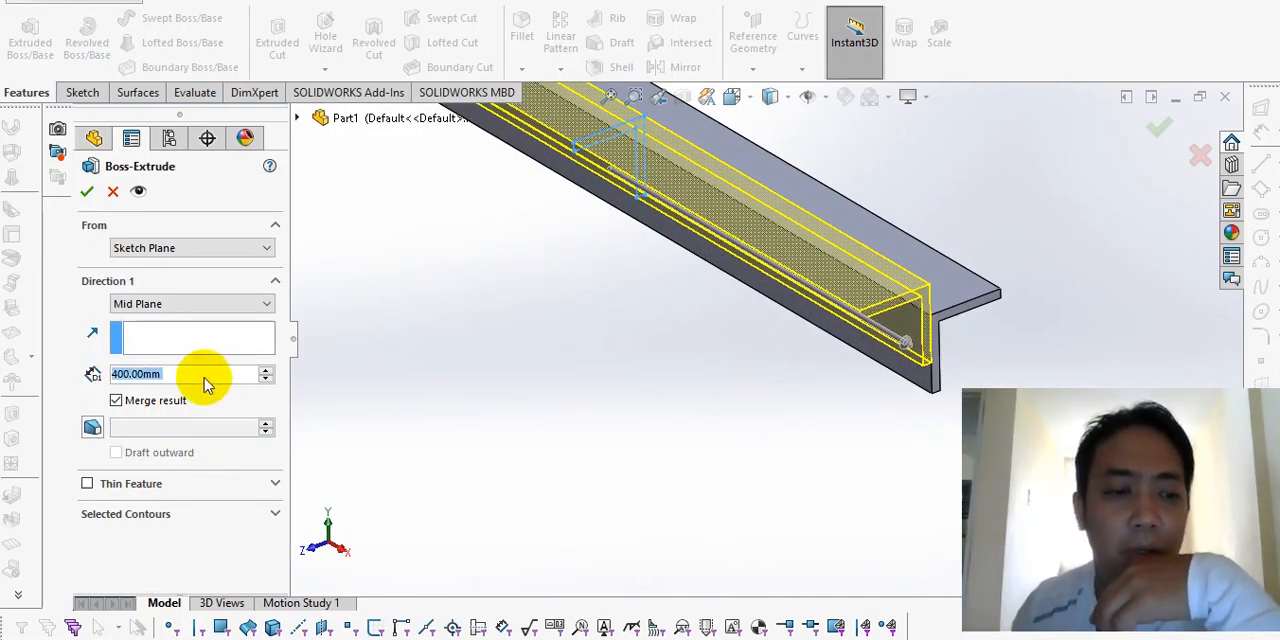
text(300)
key(Return)
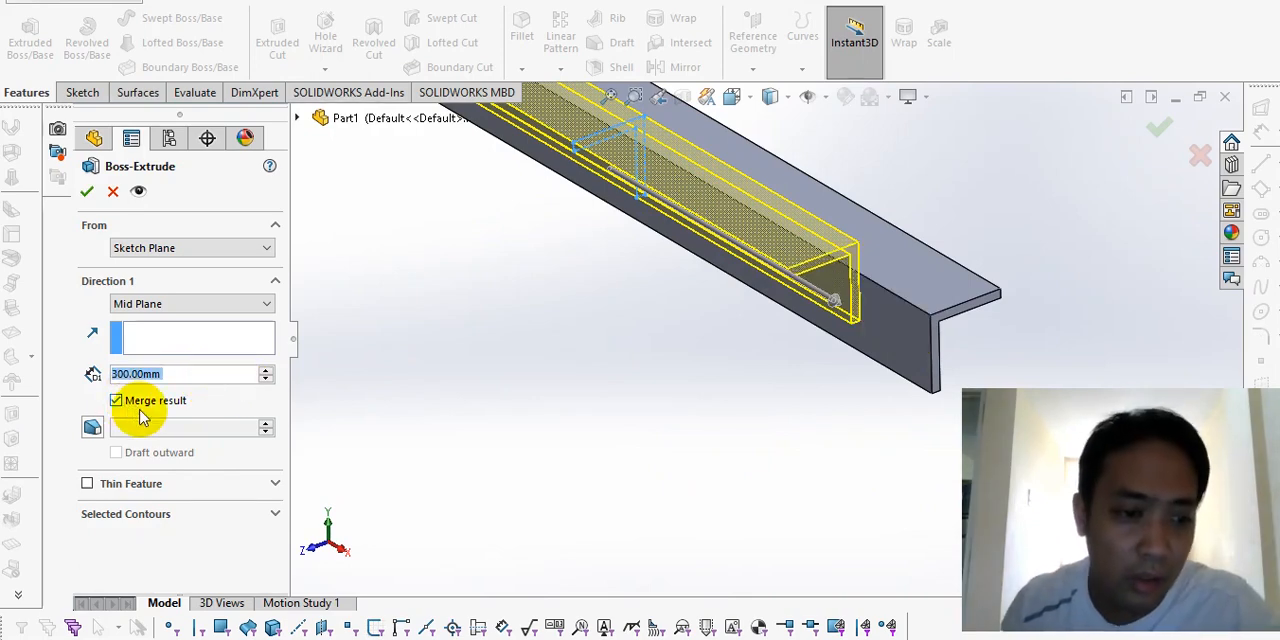
click(116, 402)
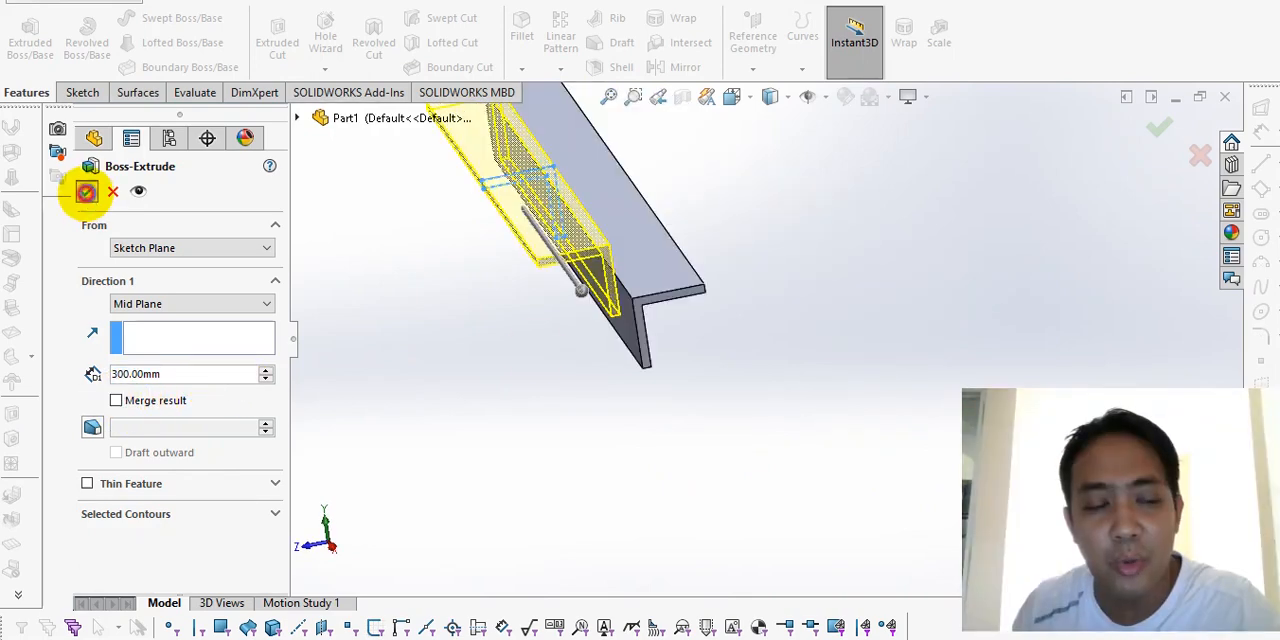
click(87, 193)
Step: Create a planar section view of the two angle bars cut at the Right Plane
scroll(604, 300, up, 2)
scroll(608, 297, down, 5)
middle_drag(675, 420, 782, 270)
click(842, 232)
click(651, 409)
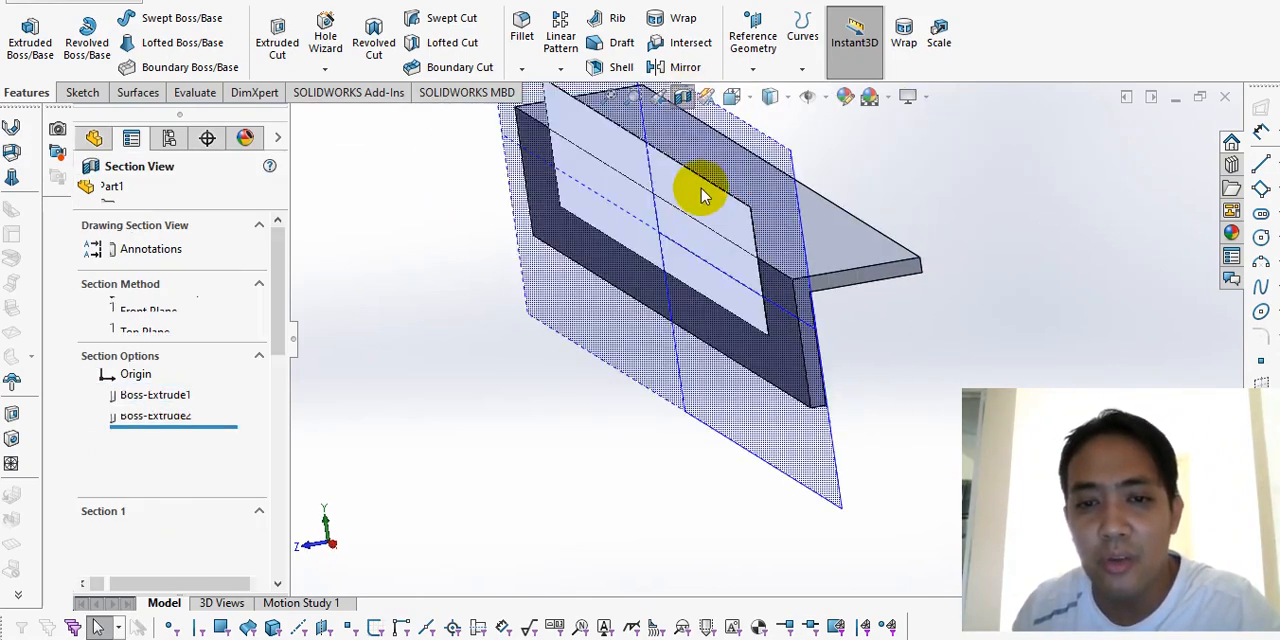
click(173, 537)
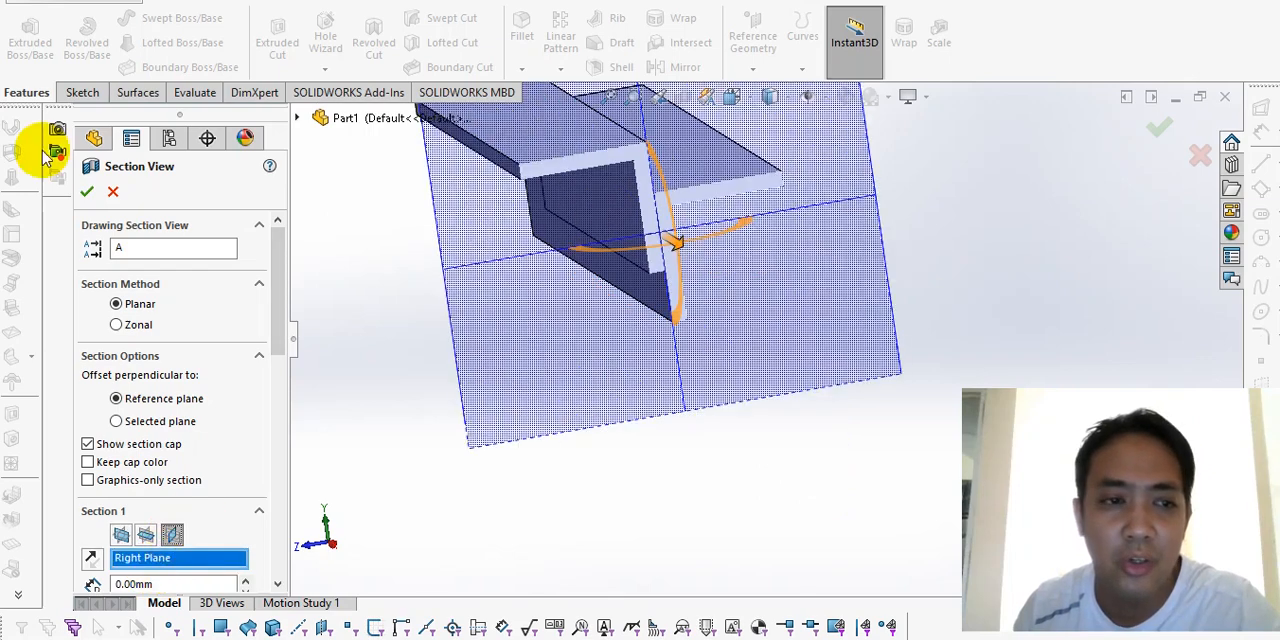
click(87, 191)
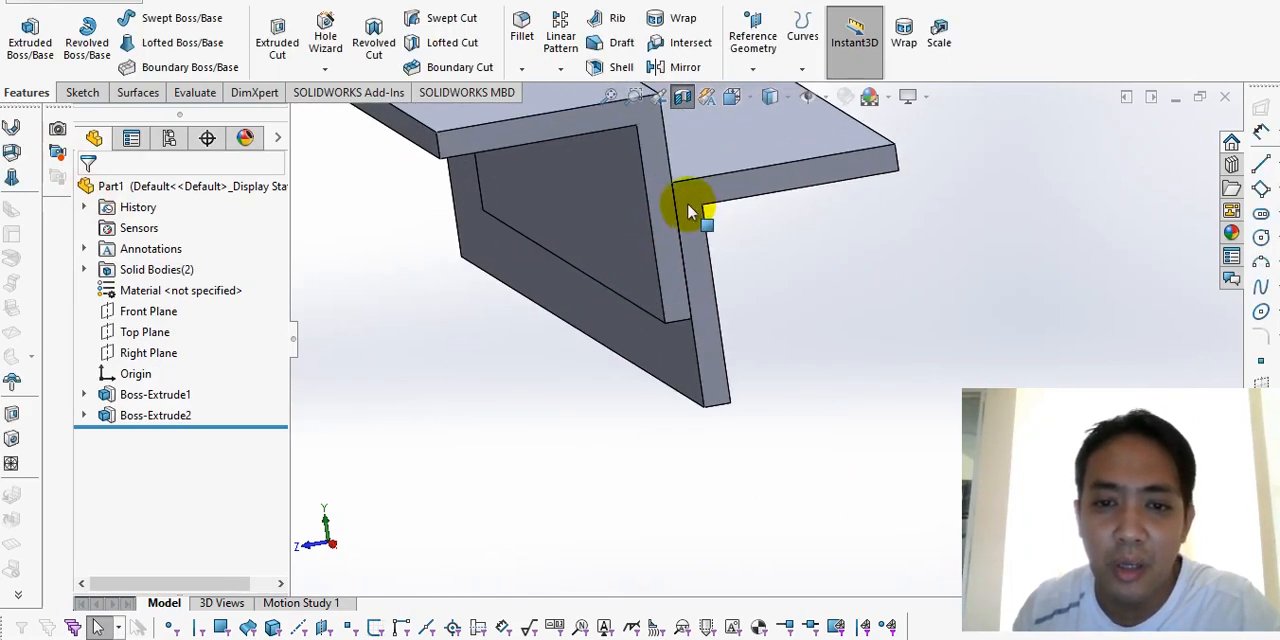
Step: Examine where the two sectioned angle bars meet and turn off the section view
scroll(610, 459, up, 1)
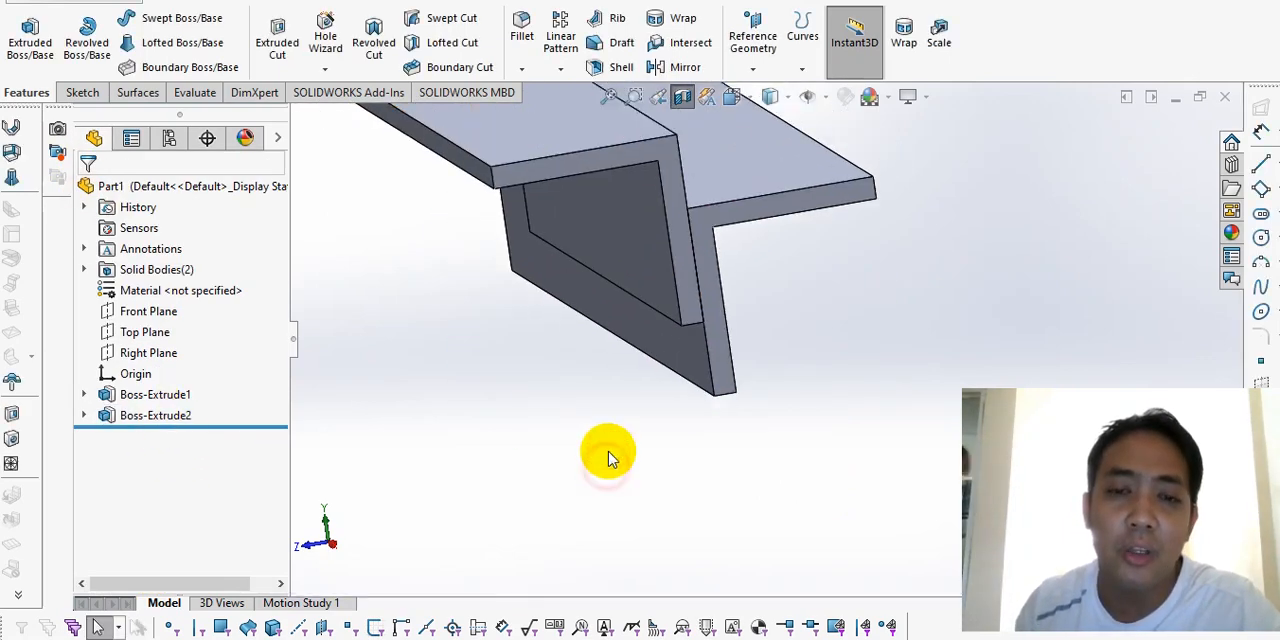
scroll(714, 177, up, 1)
scroll(630, 205, down, 3)
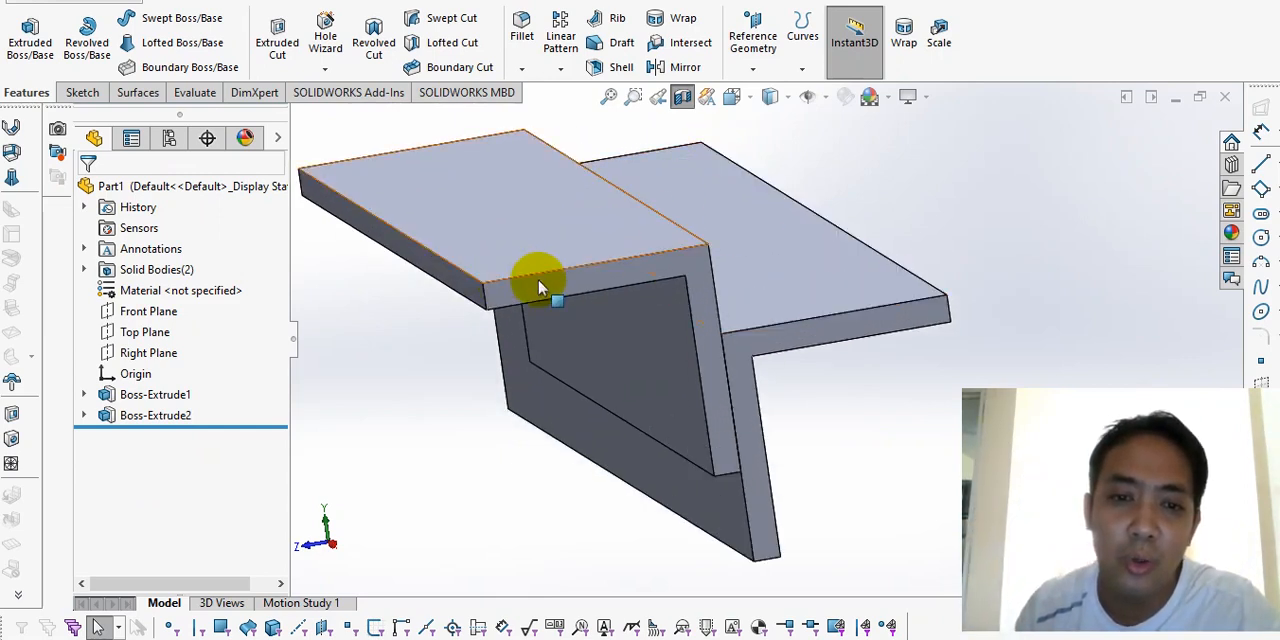
scroll(630, 258, up, 2)
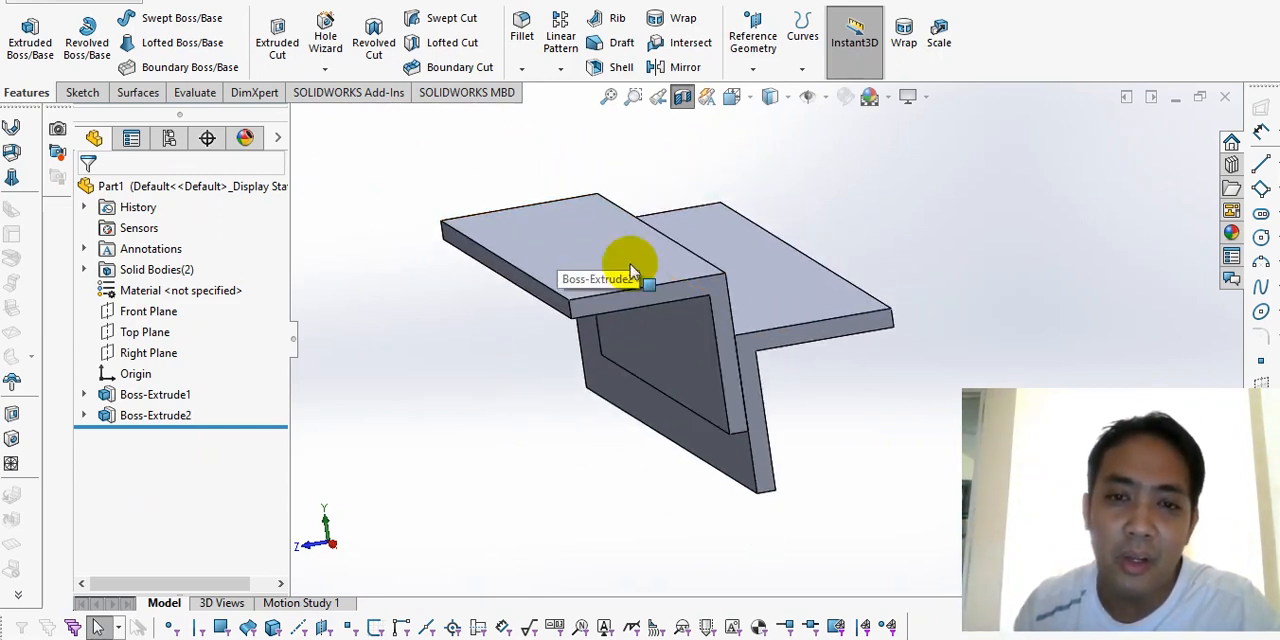
click(679, 97)
Step: Sketch a circle about 21.6 mm in diameter on the shorter angle bar's end face, centred on the origin
scroll(740, 358, down, 3)
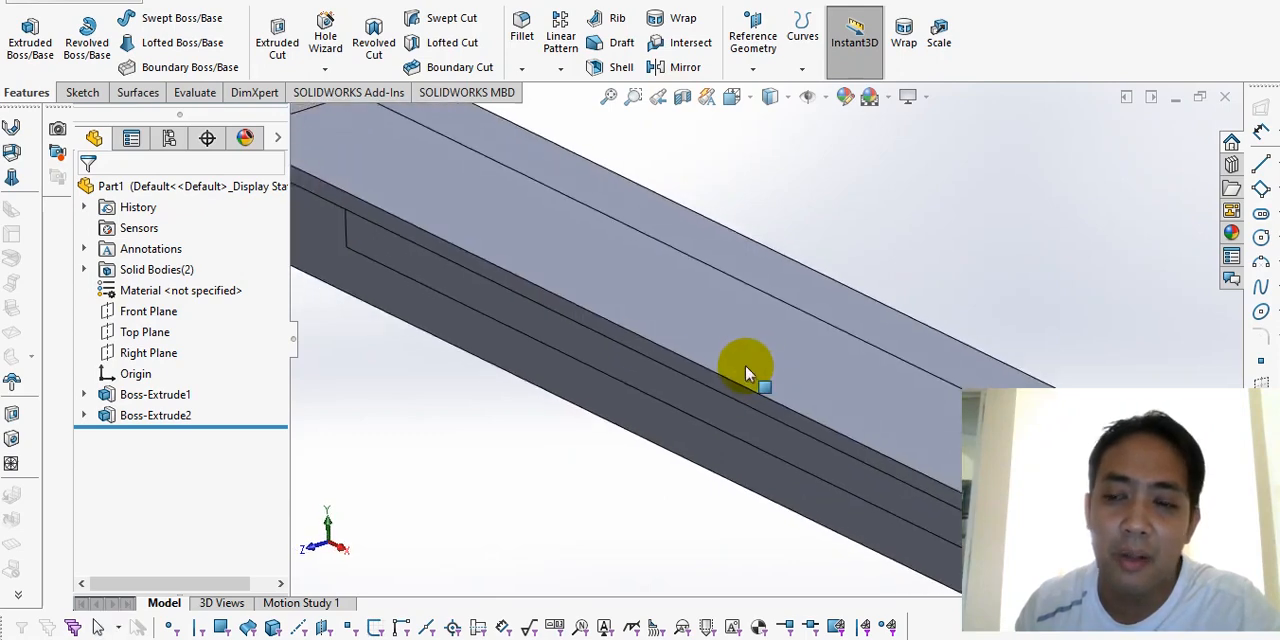
scroll(745, 365, up, 4)
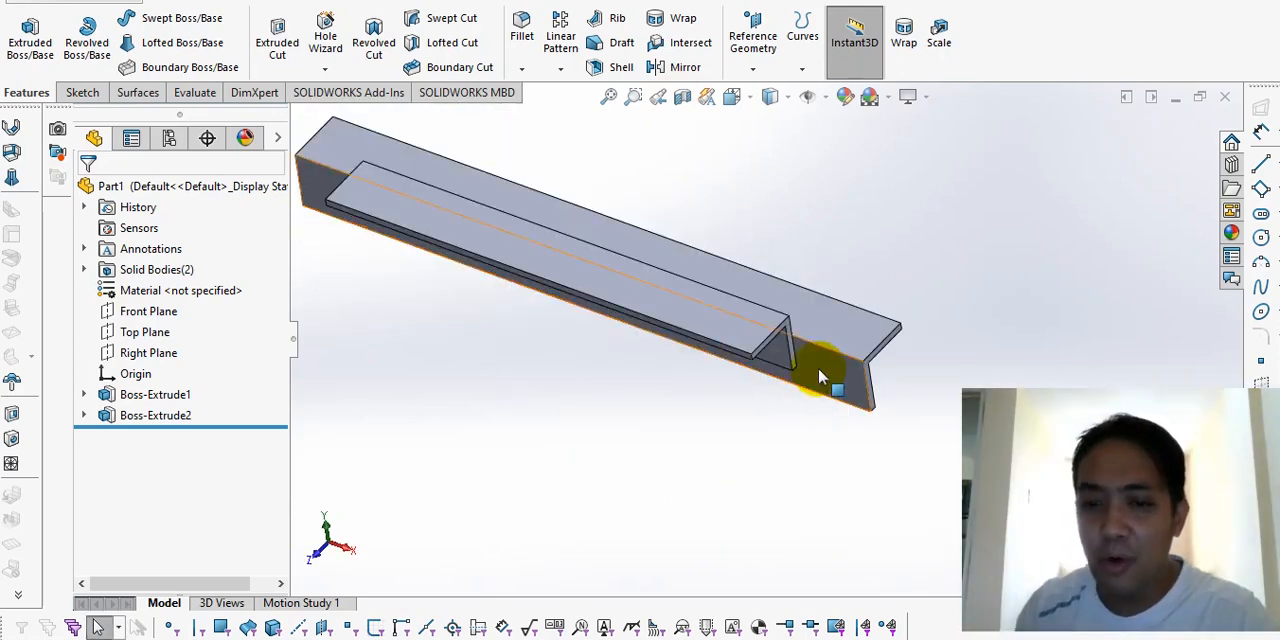
scroll(816, 365, down, 2)
click(701, 245)
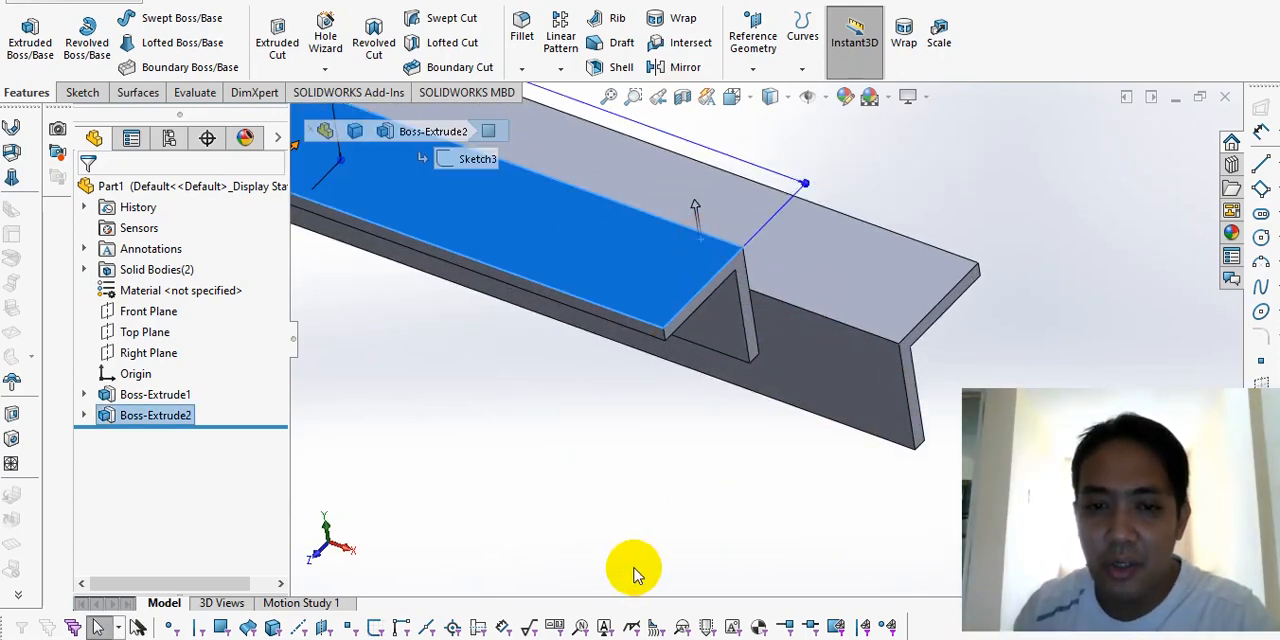
click(710, 283)
right_drag(606, 390, 610, 340)
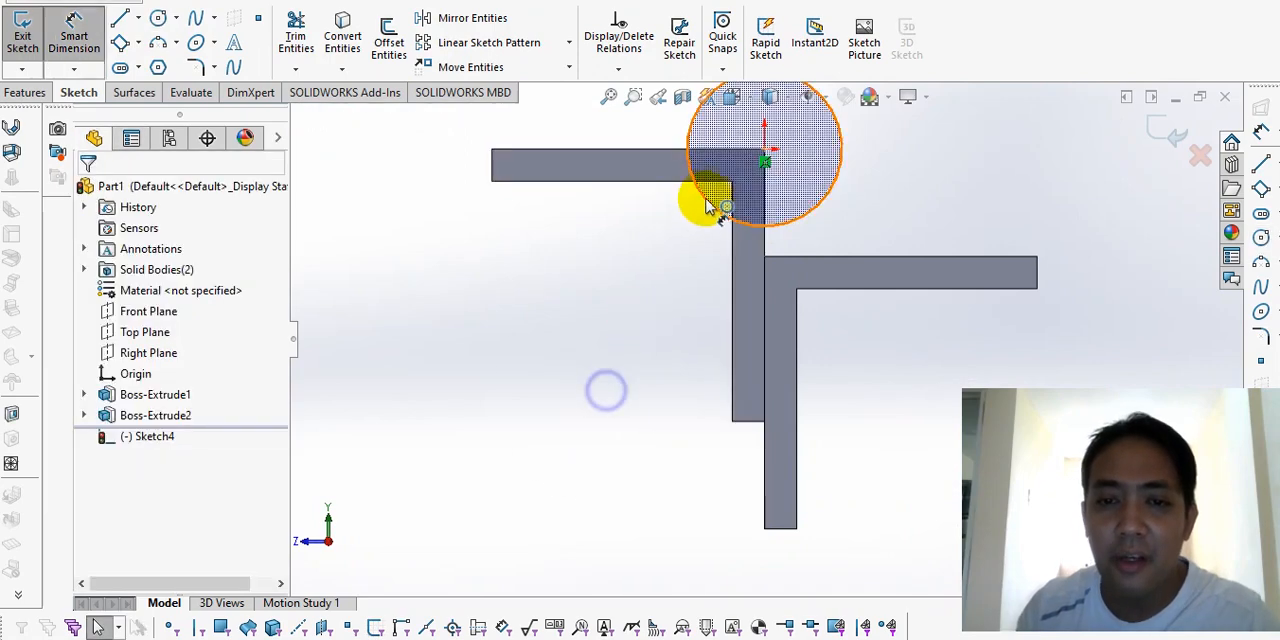
Step: Set the new circle's diameter to 25.4 mm with Smart Dimension
click(705, 200)
click(604, 298)
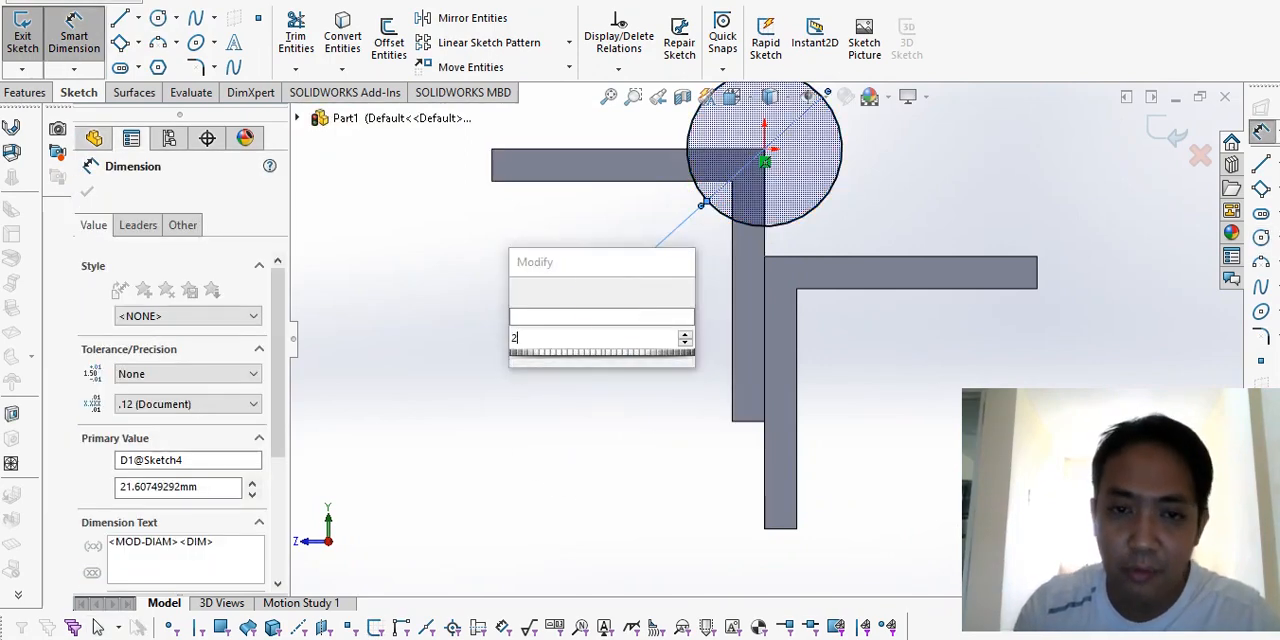
text(25.4)
key(Return)
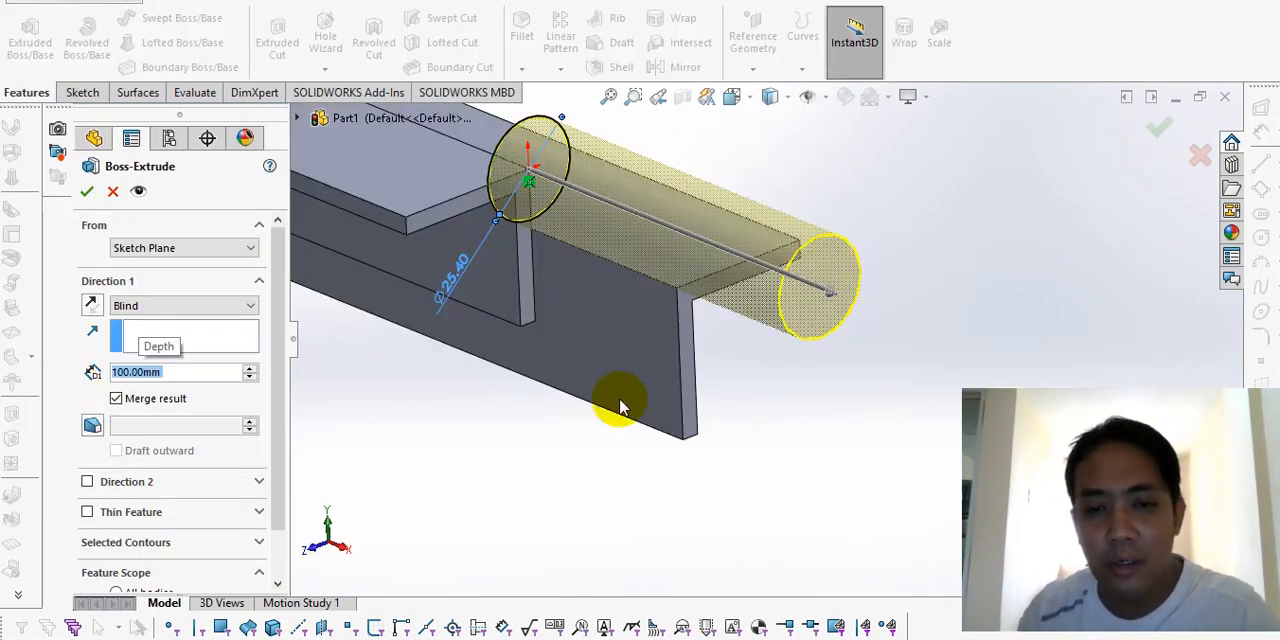
Step: Extrude the circle outward from the shorter bar's end with the Blind end condition and a depth of 50 mm
middle_drag(697, 403, 692, 408)
click(171, 379)
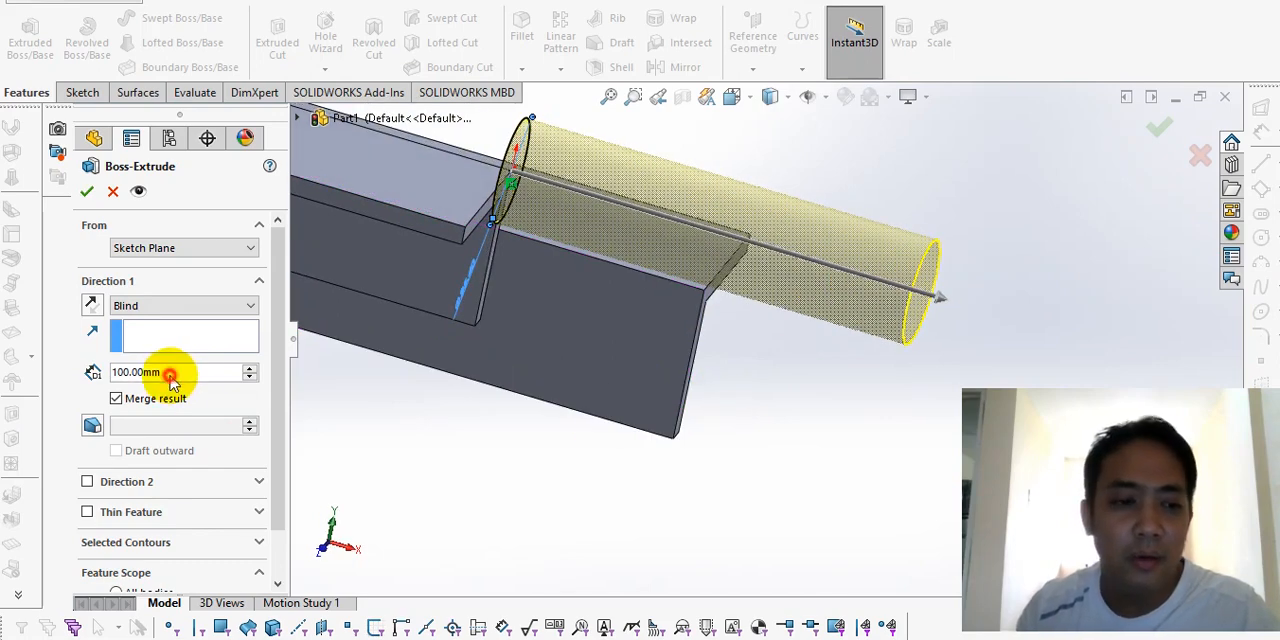
drag(187, 372, 79, 368)
text(50)
key(Return)
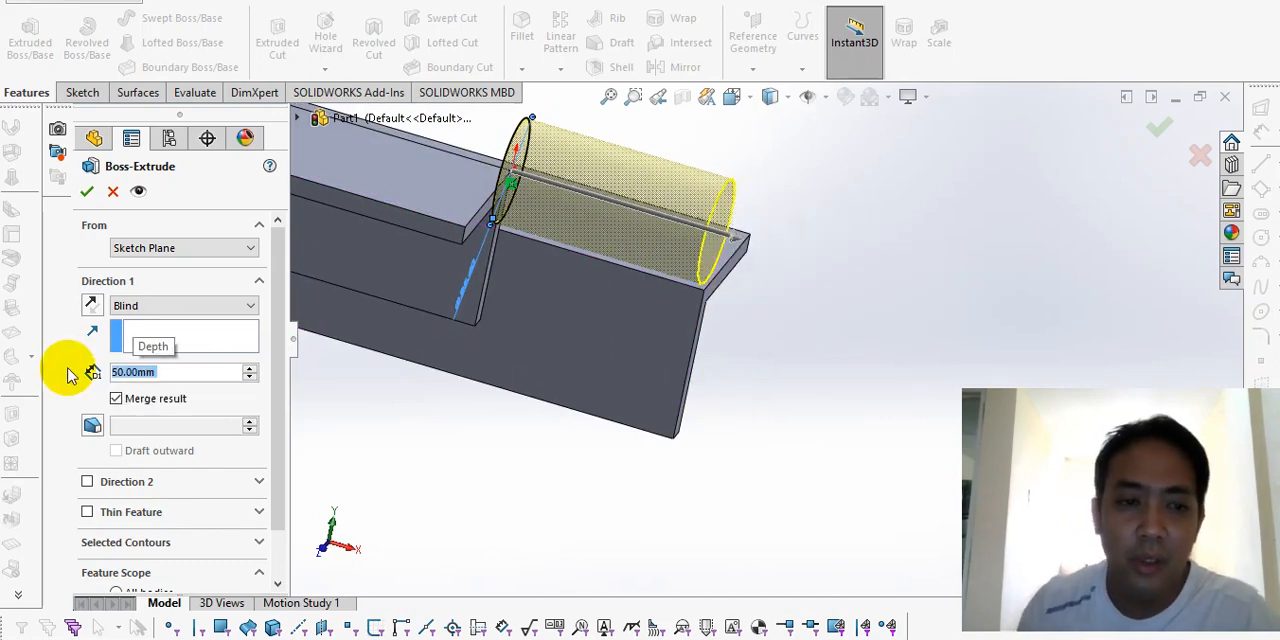
click(85, 186)
Step: Examine the cylinder's position relative to both angle bars from several viewpoints
middle_drag(543, 434, 805, 338)
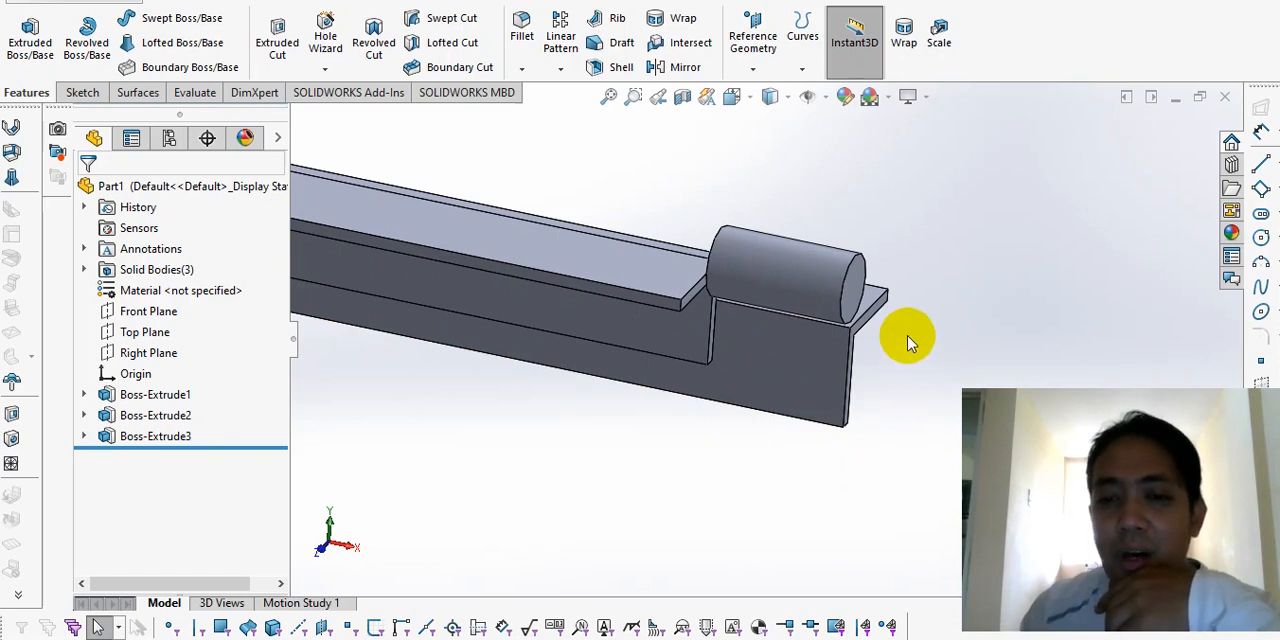
middle_drag(908, 342, 872, 303)
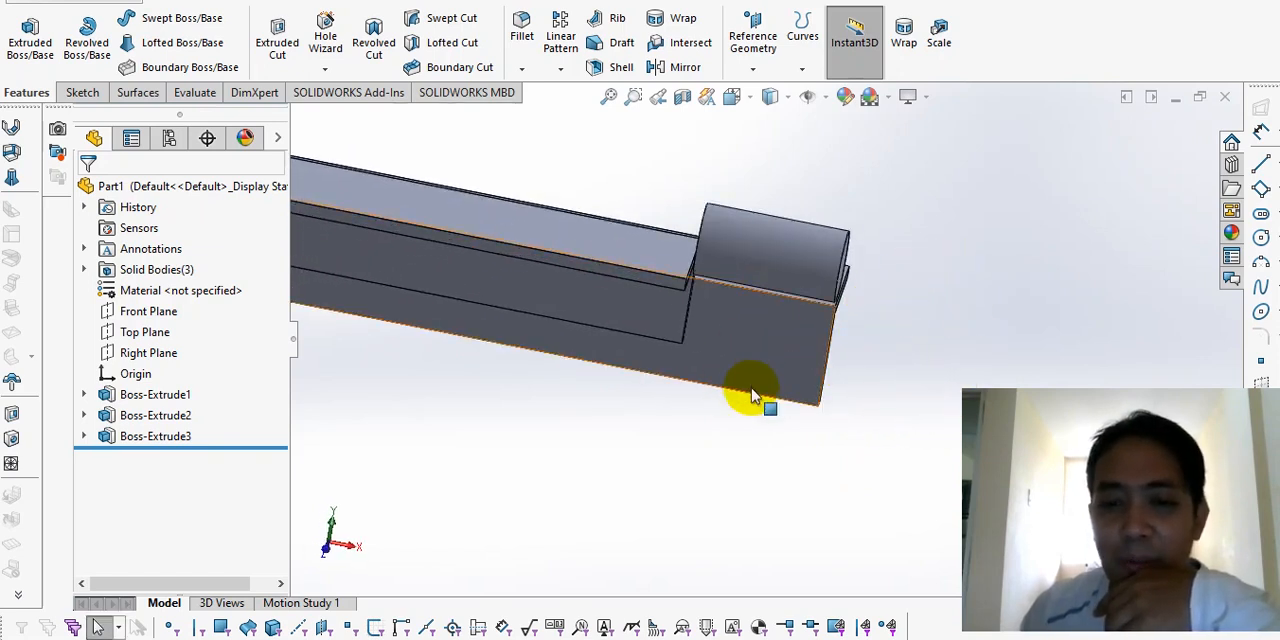
click(754, 350)
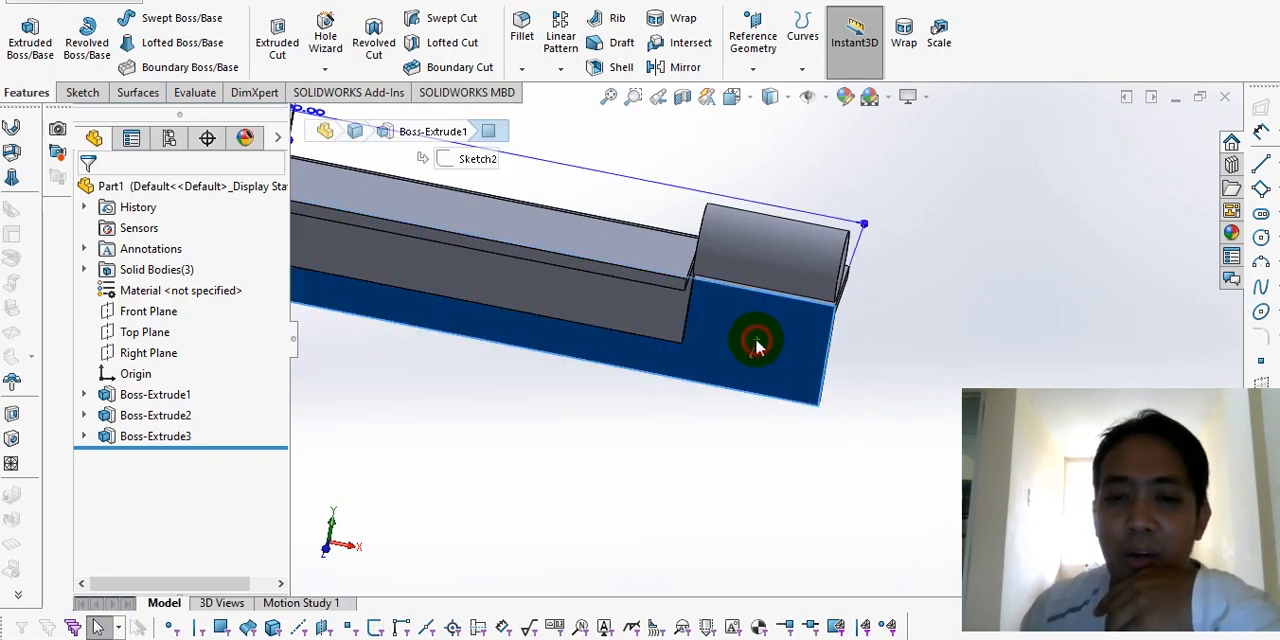
click(735, 478)
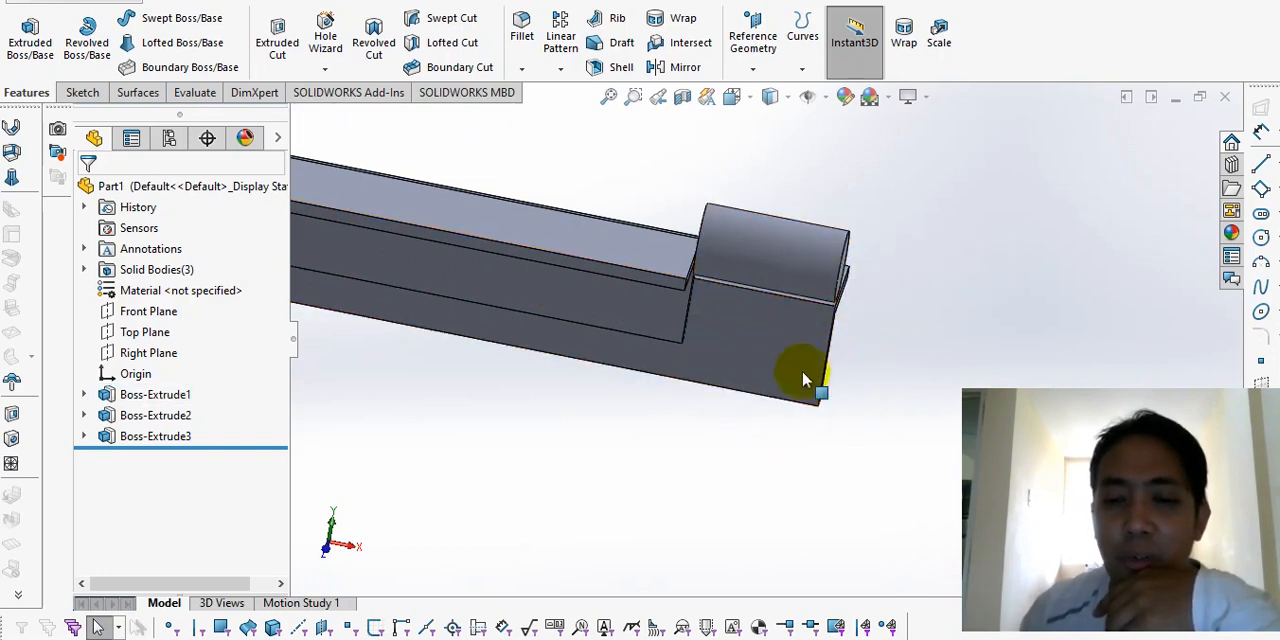
middle_drag(747, 331, 779, 279)
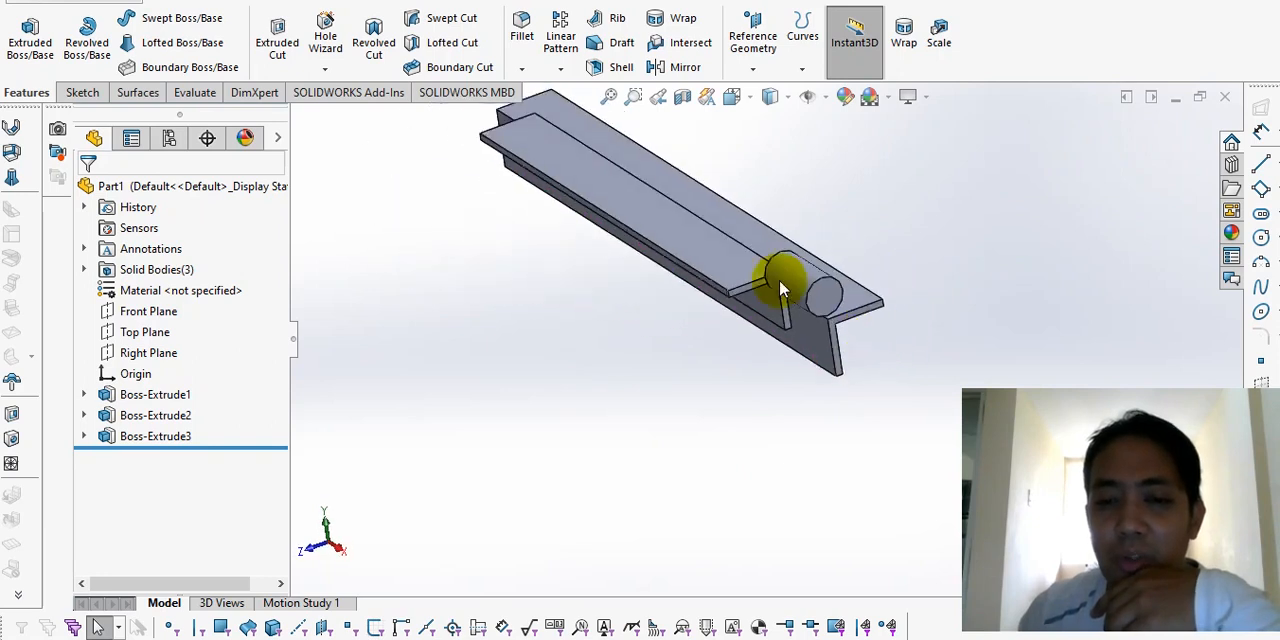
scroll(779, 279, up, 2)
scroll(720, 250, down, 3)
right_click(680, 242)
click(523, 356)
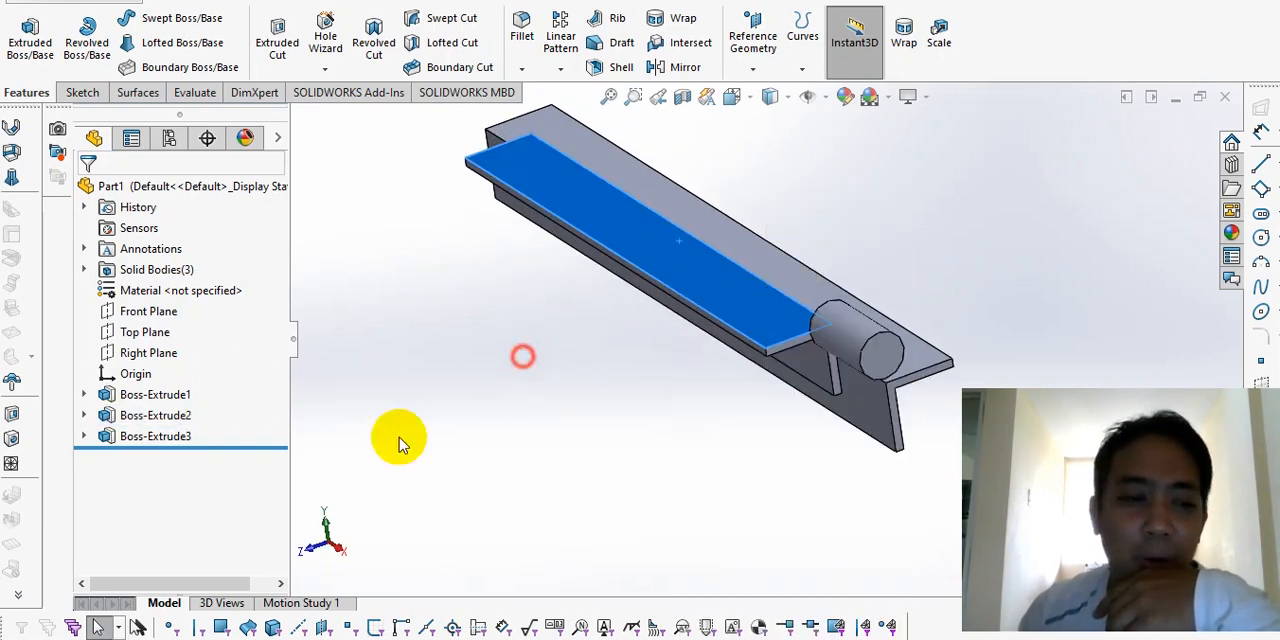
Step: Apply a dark green colour to the shorter angle bar feature and the cylinder
click(155, 415)
click(278, 390)
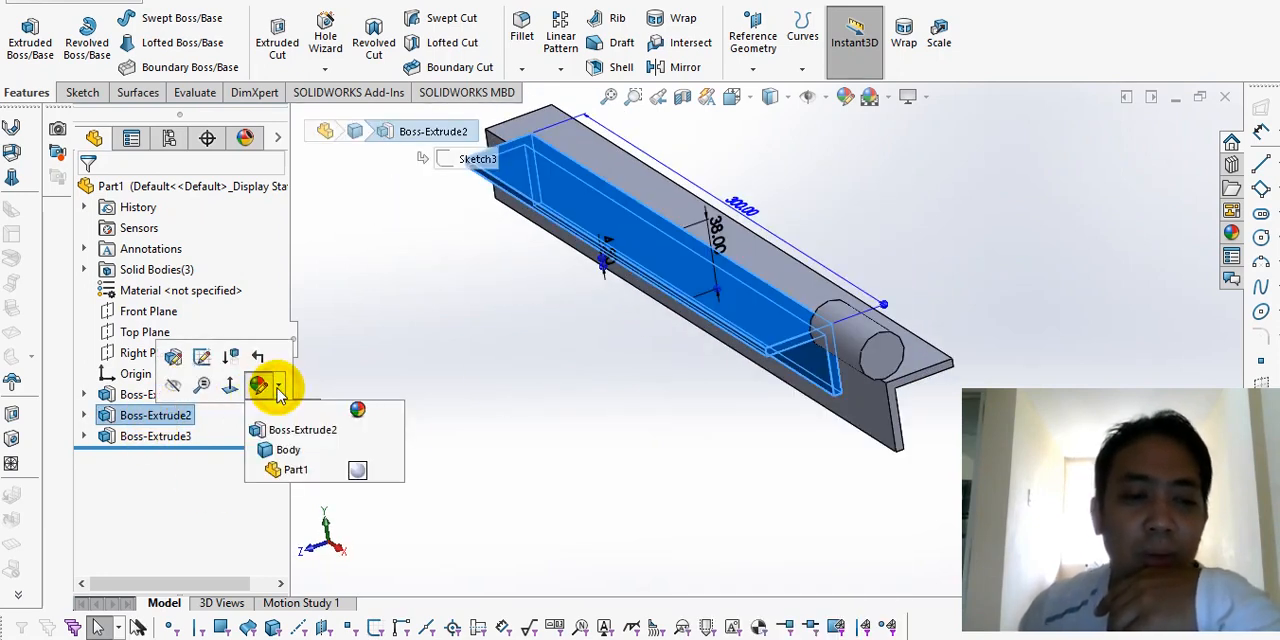
click(356, 430)
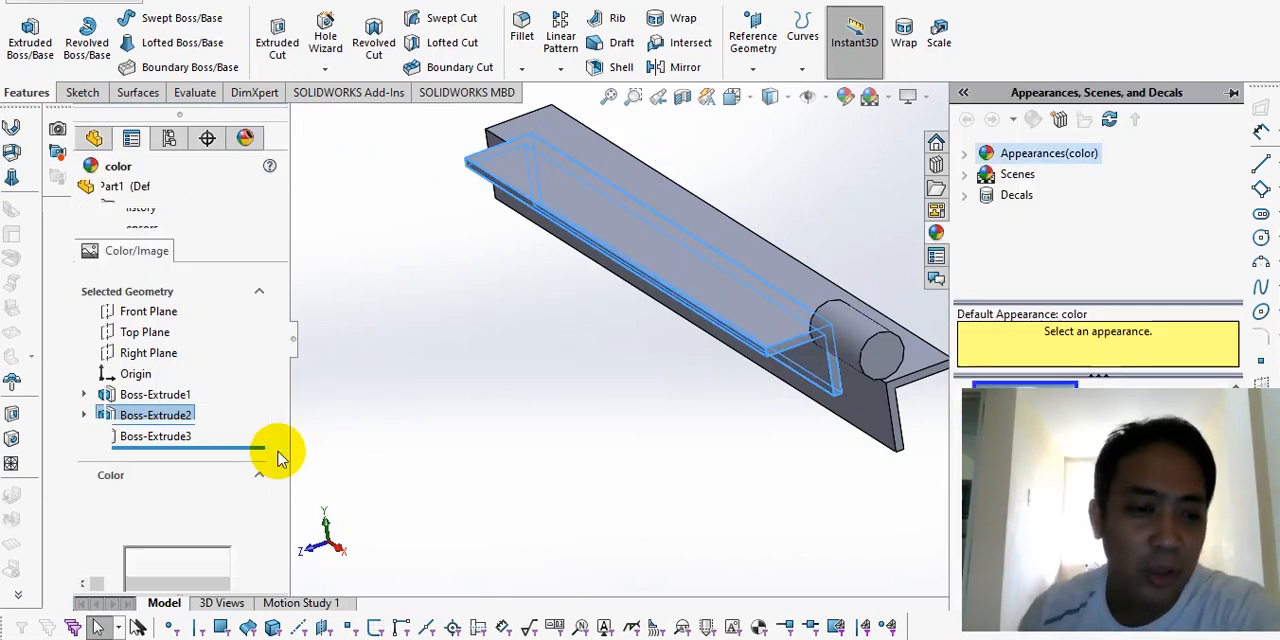
drag(278, 392, 284, 432)
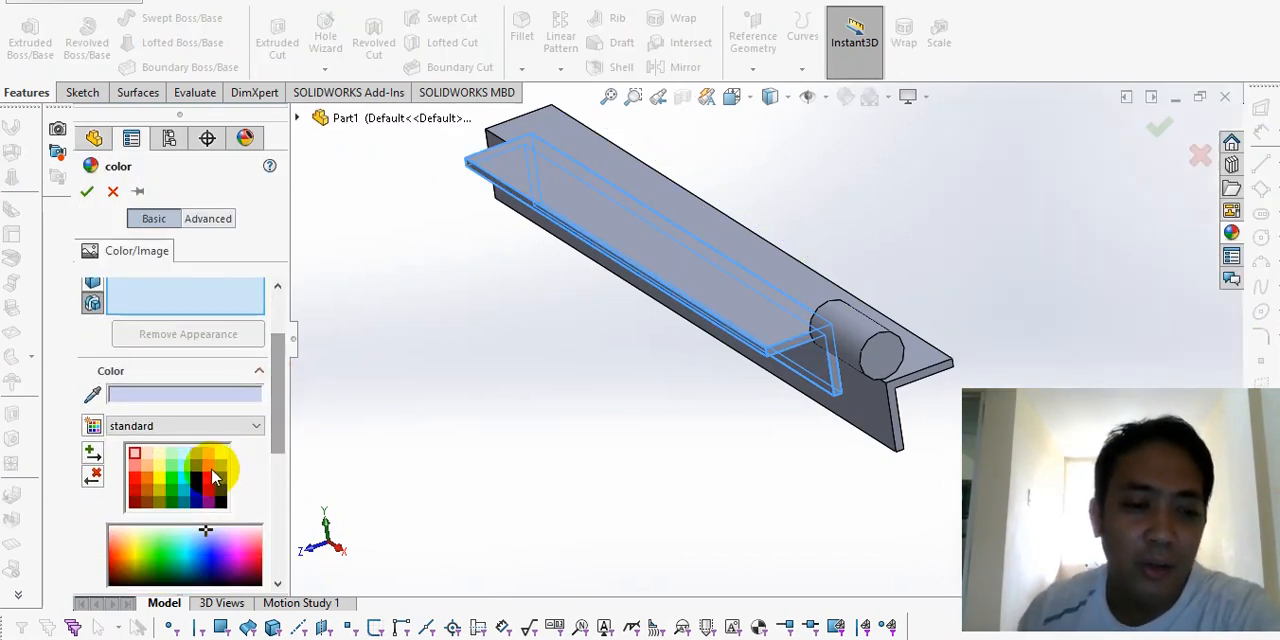
click(207, 475)
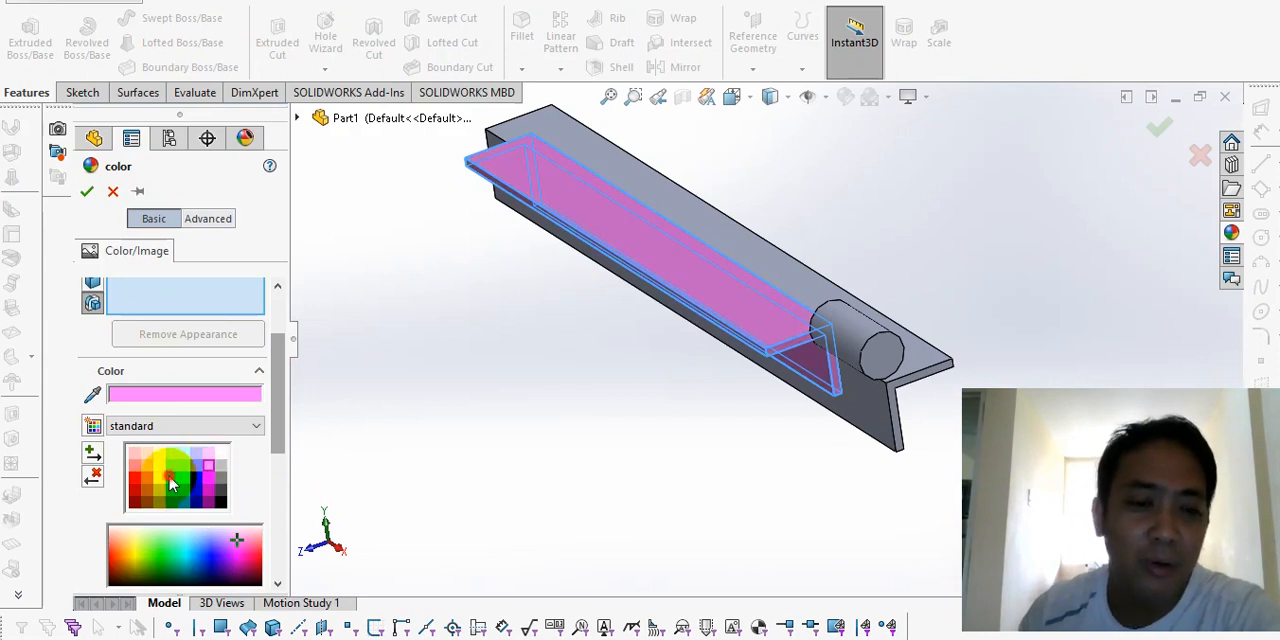
click(171, 484)
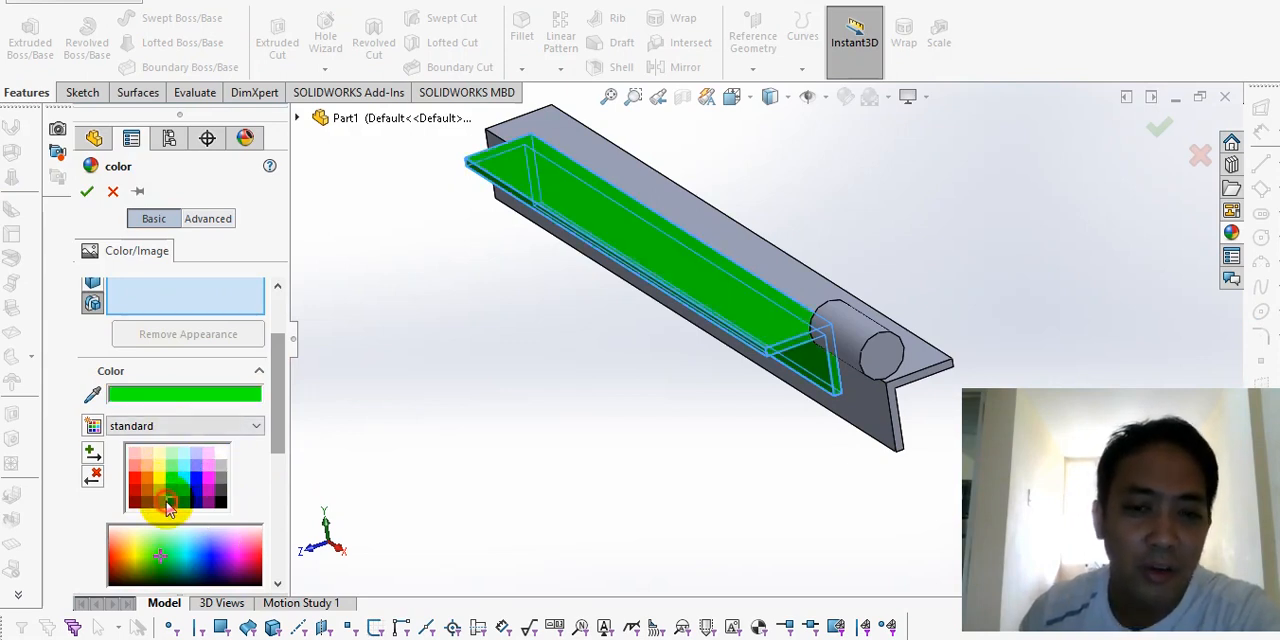
click(169, 503)
click(165, 305)
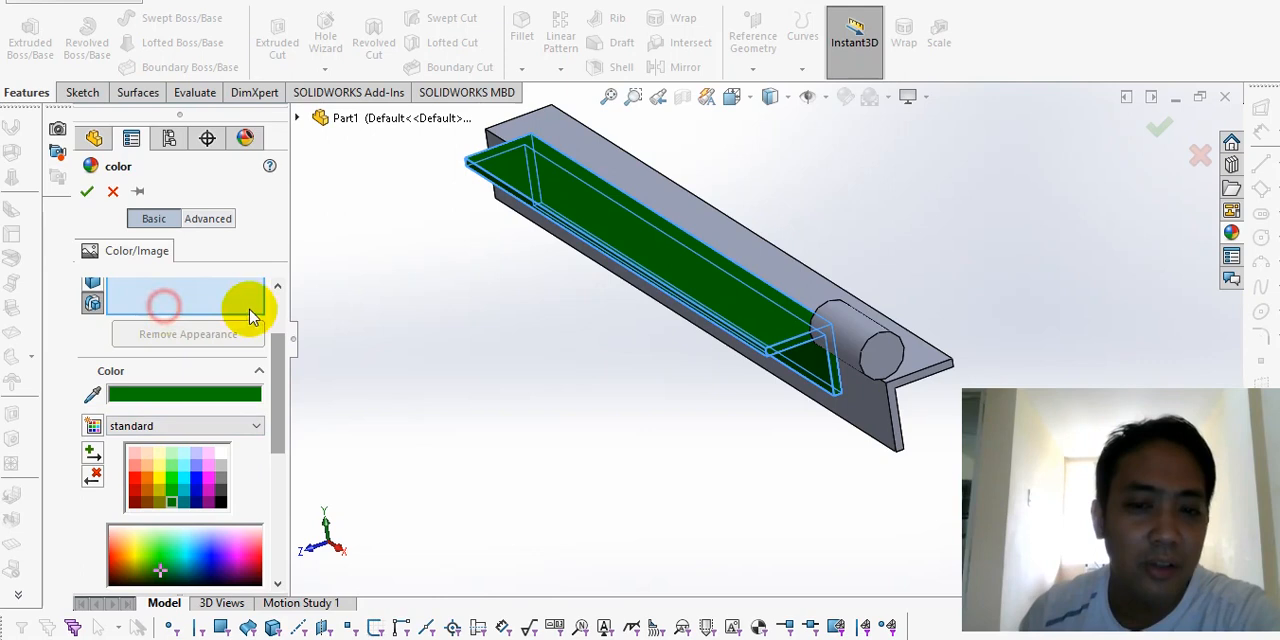
click(840, 325)
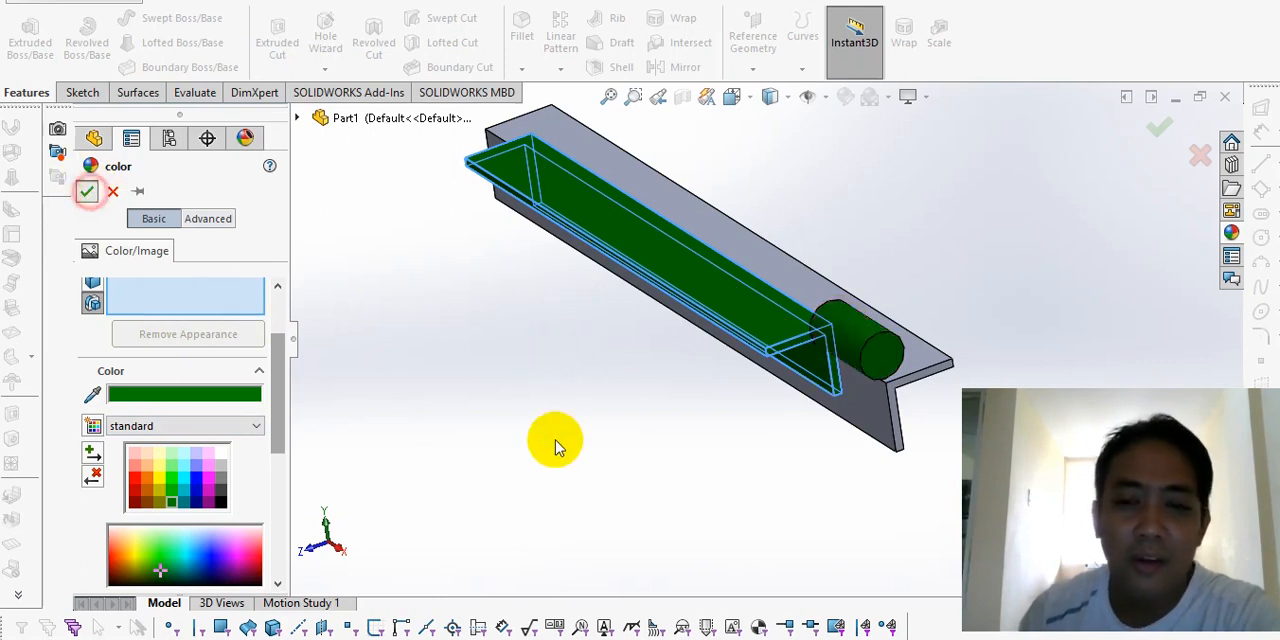
Step: Examine the coloured bar and cylinder against the longer angle bar from several viewpoints
scroll(765, 382, up, 2)
scroll(938, 312, down, 3)
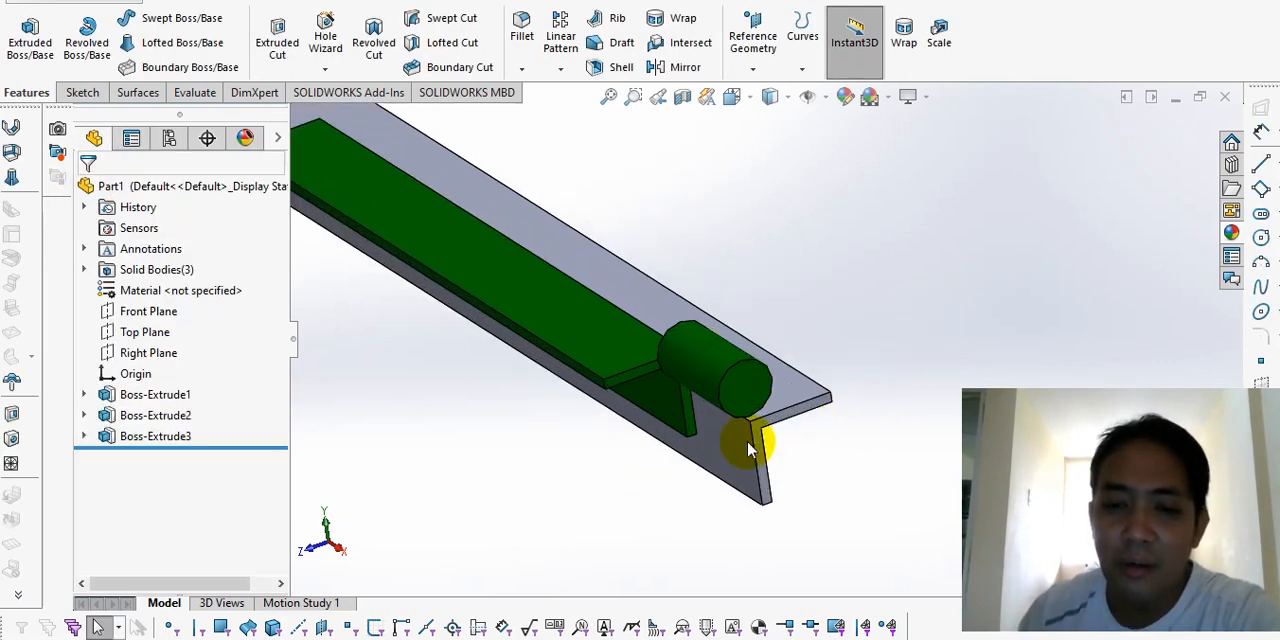
middle_drag(715, 474, 794, 406)
scroll(855, 340, down, 3)
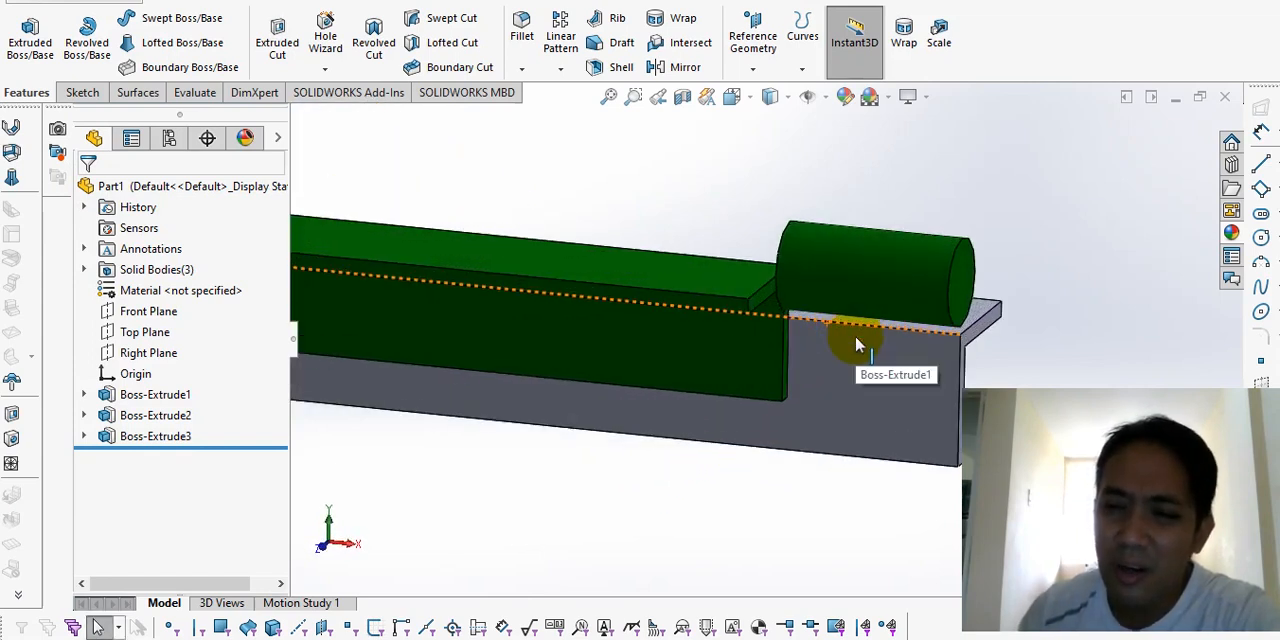
scroll(790, 334, up, 2)
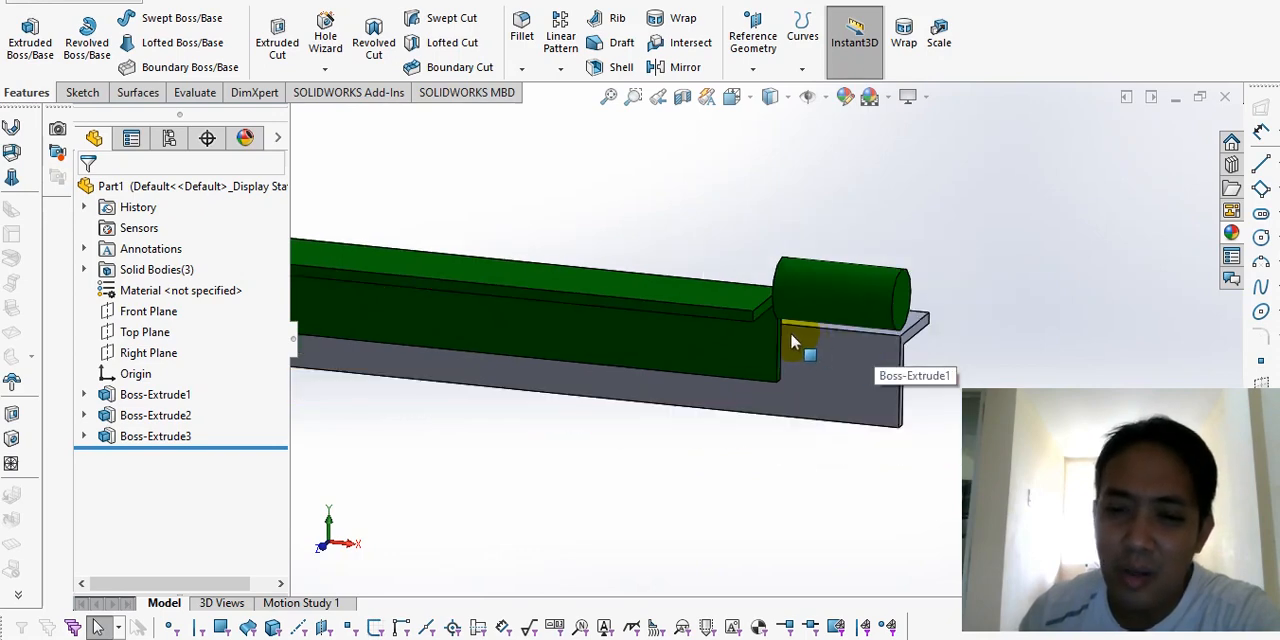
middle_drag(790, 334, 767, 377)
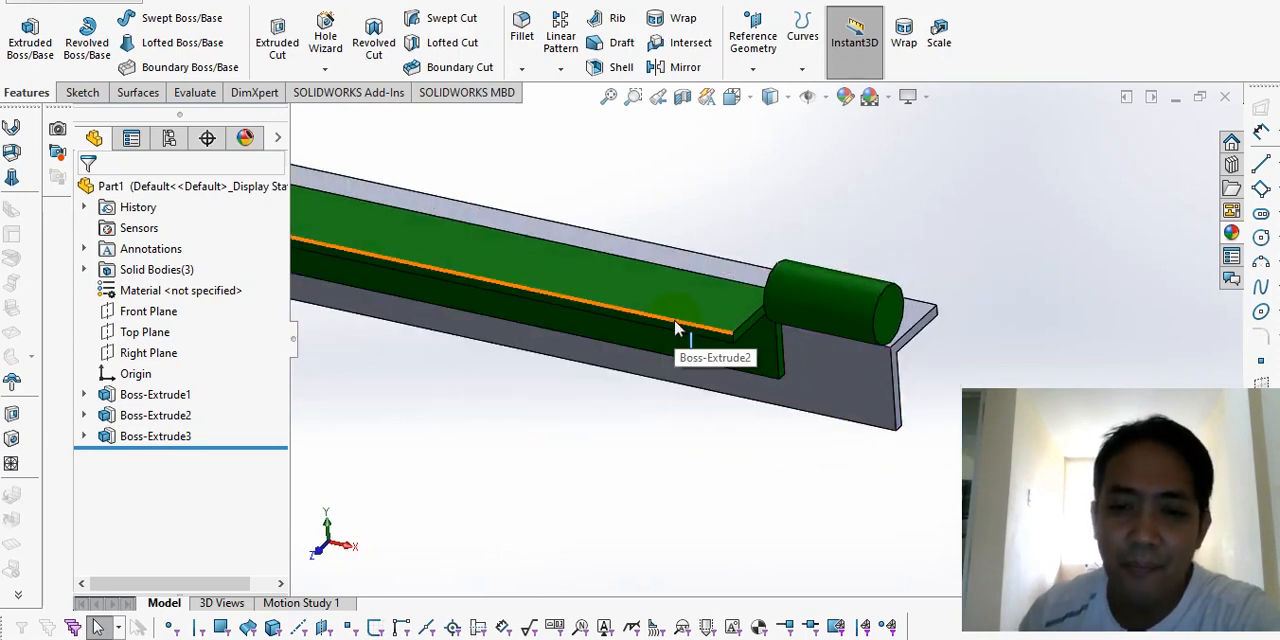
click(662, 302)
click(662, 302)
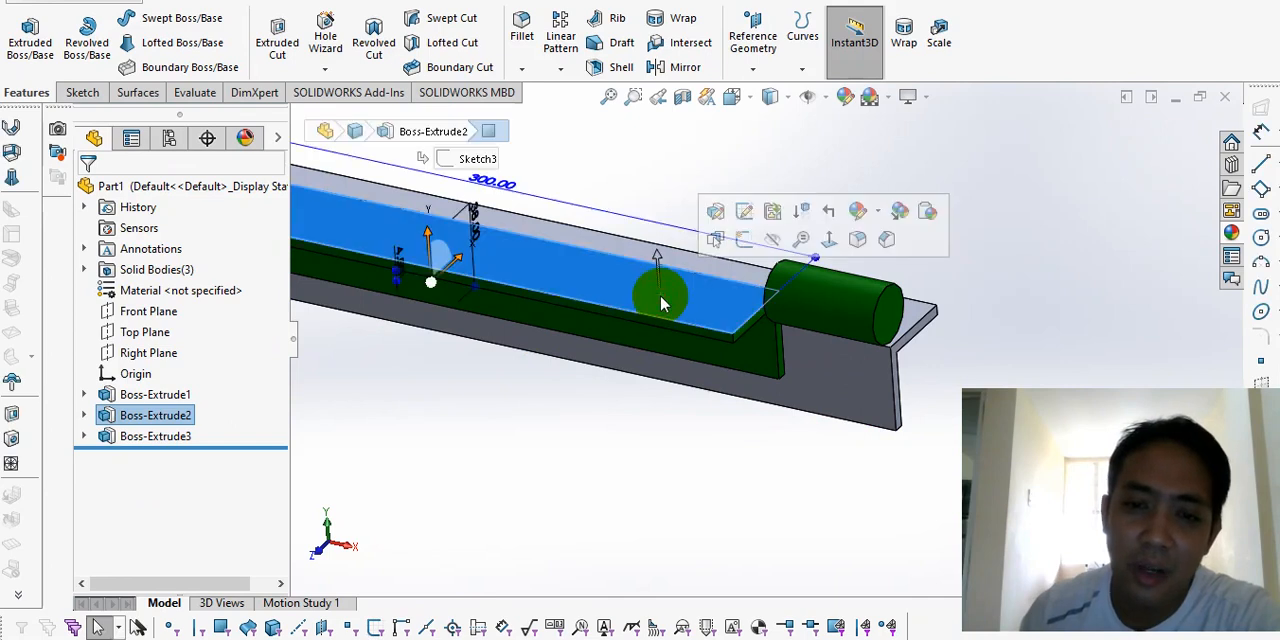
click(833, 361)
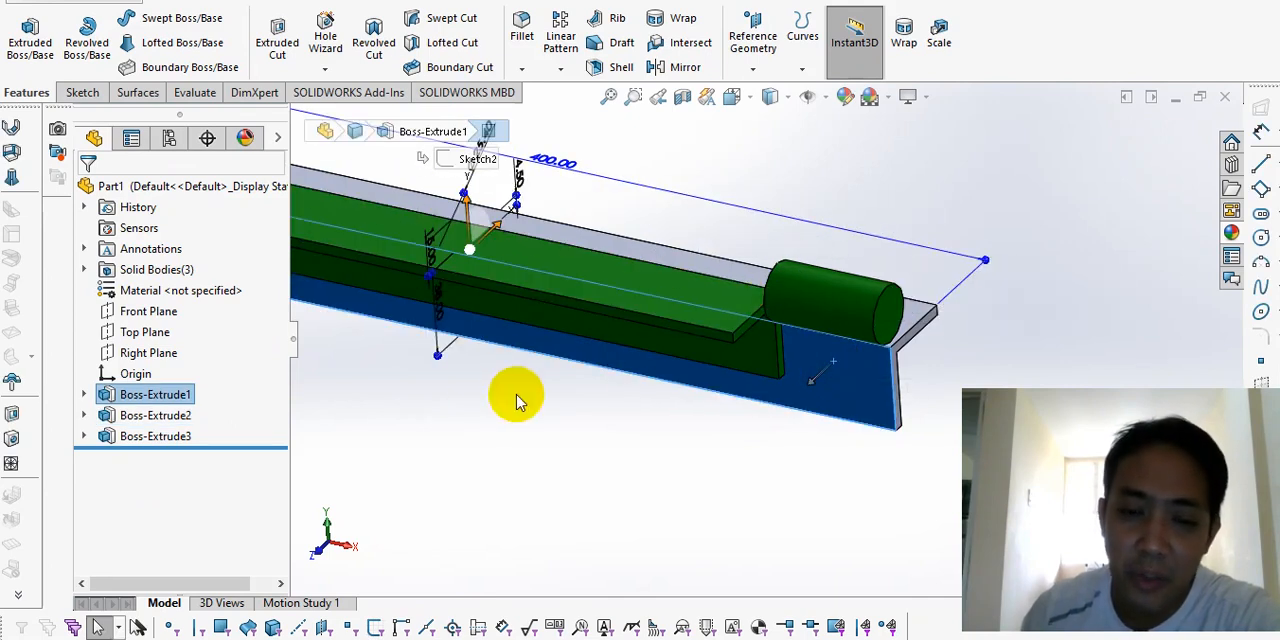
click(608, 402)
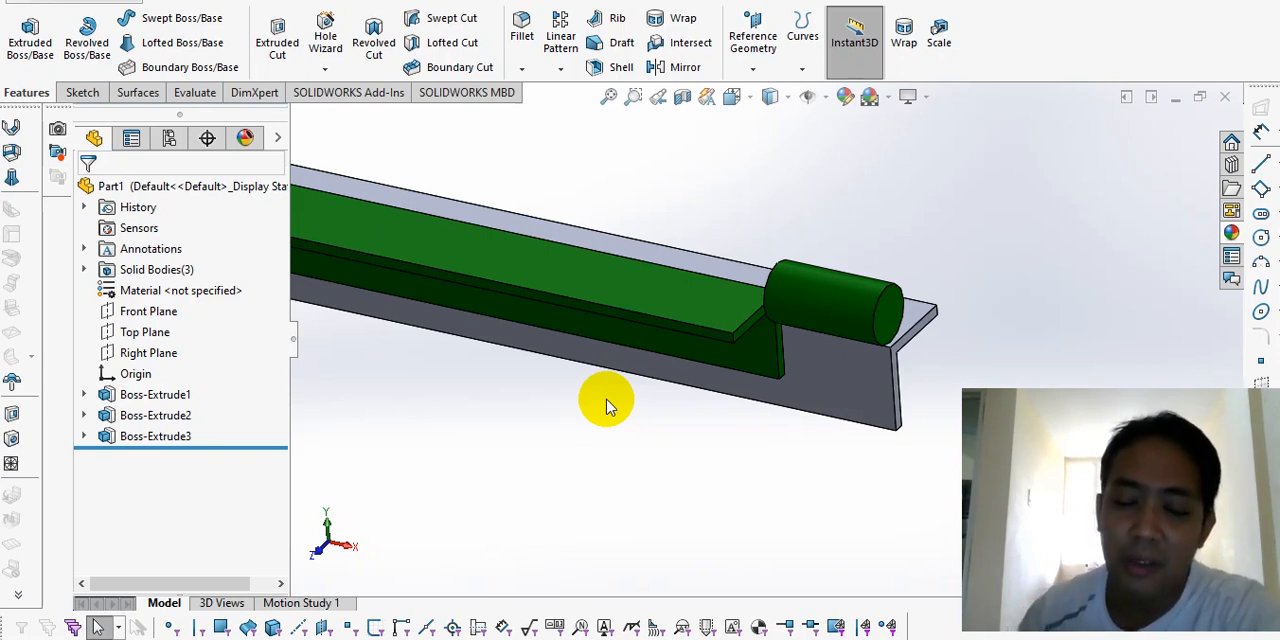
Step: Inspect the spacing between the end faces of the shorter and longer angle bars
middle_drag(838, 357, 785, 335)
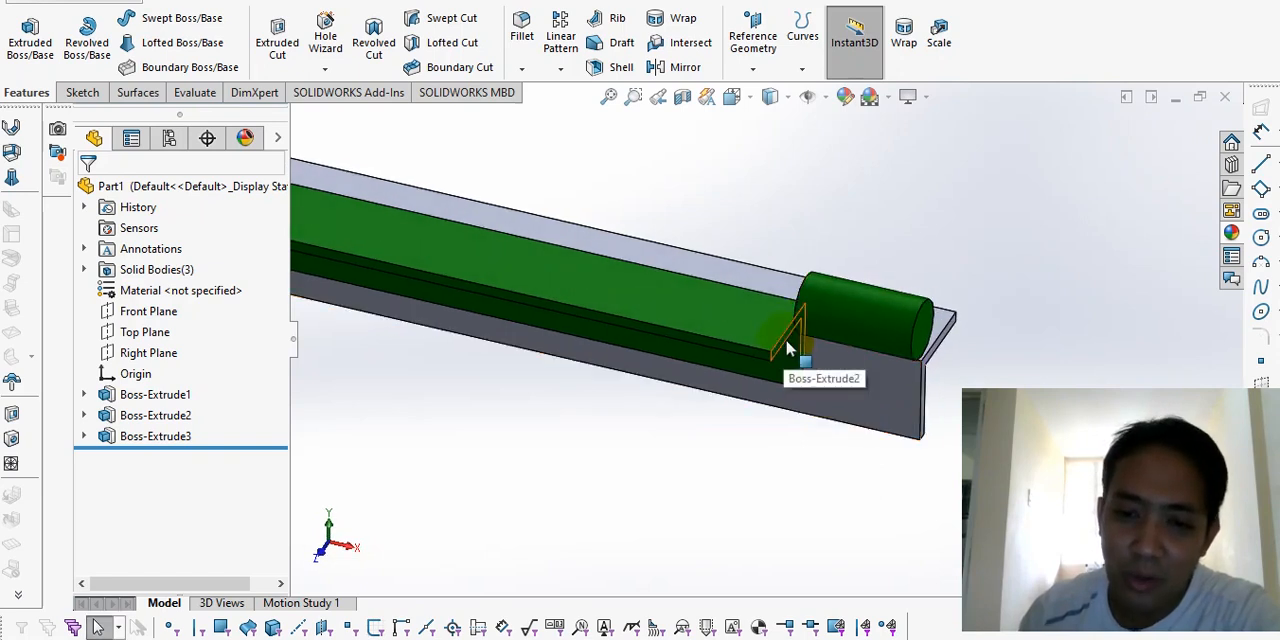
click(784, 342)
scroll(905, 435, down, 3)
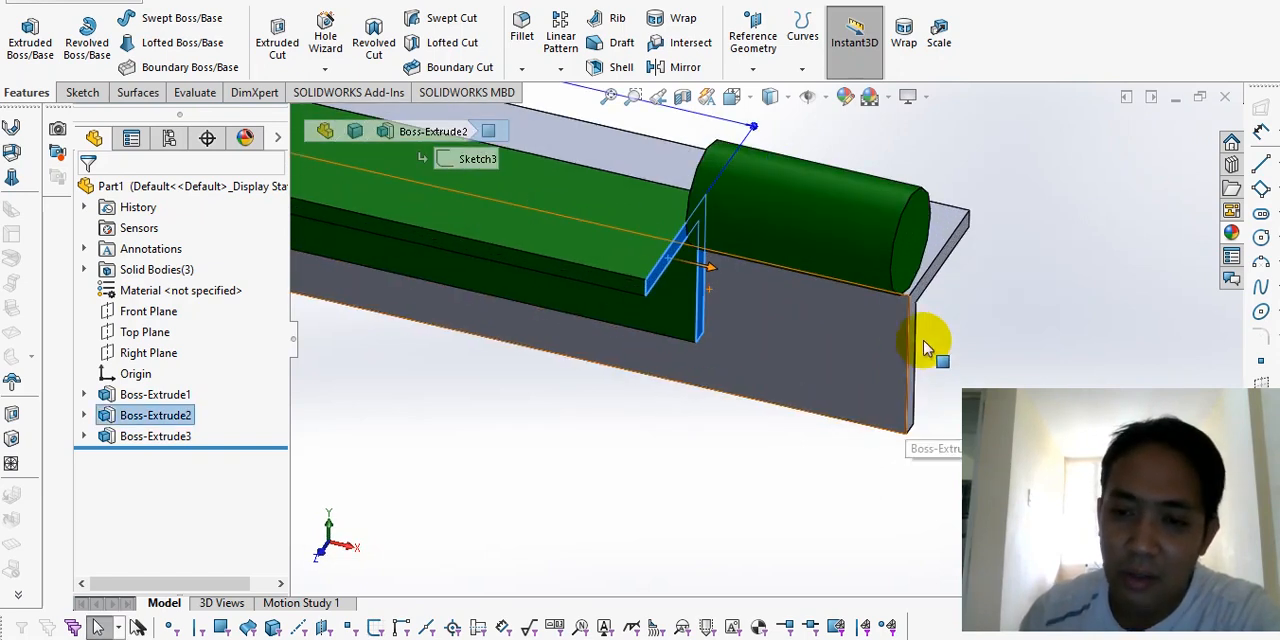
click(762, 485)
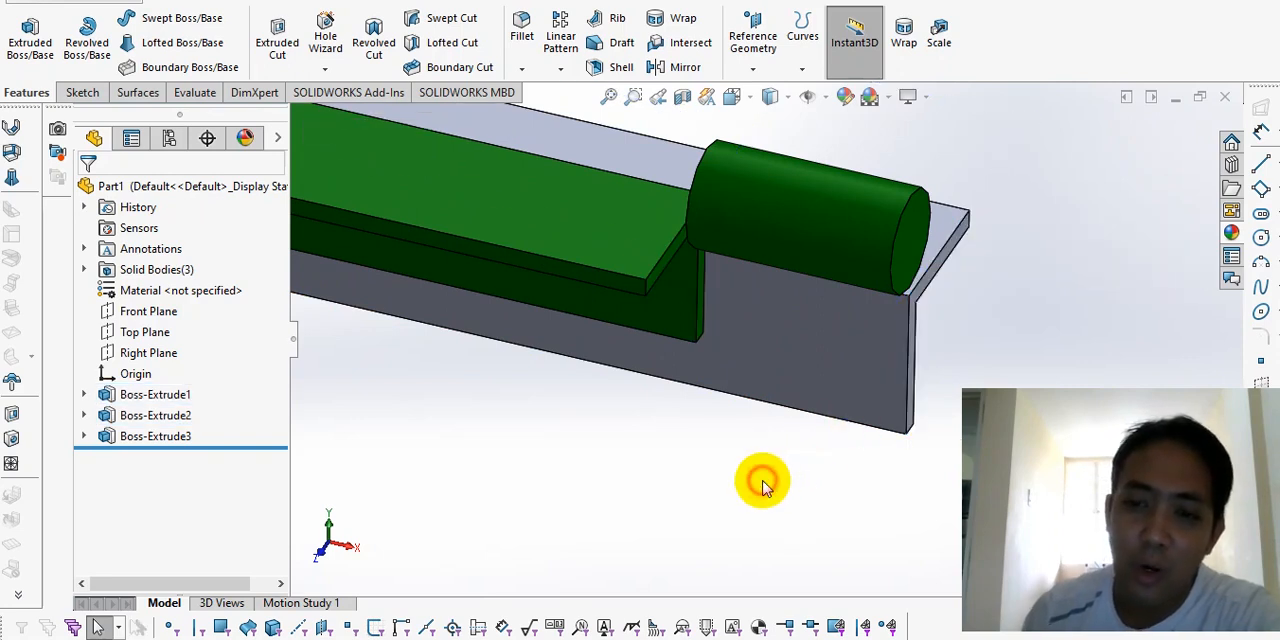
scroll(762, 487, up, 3)
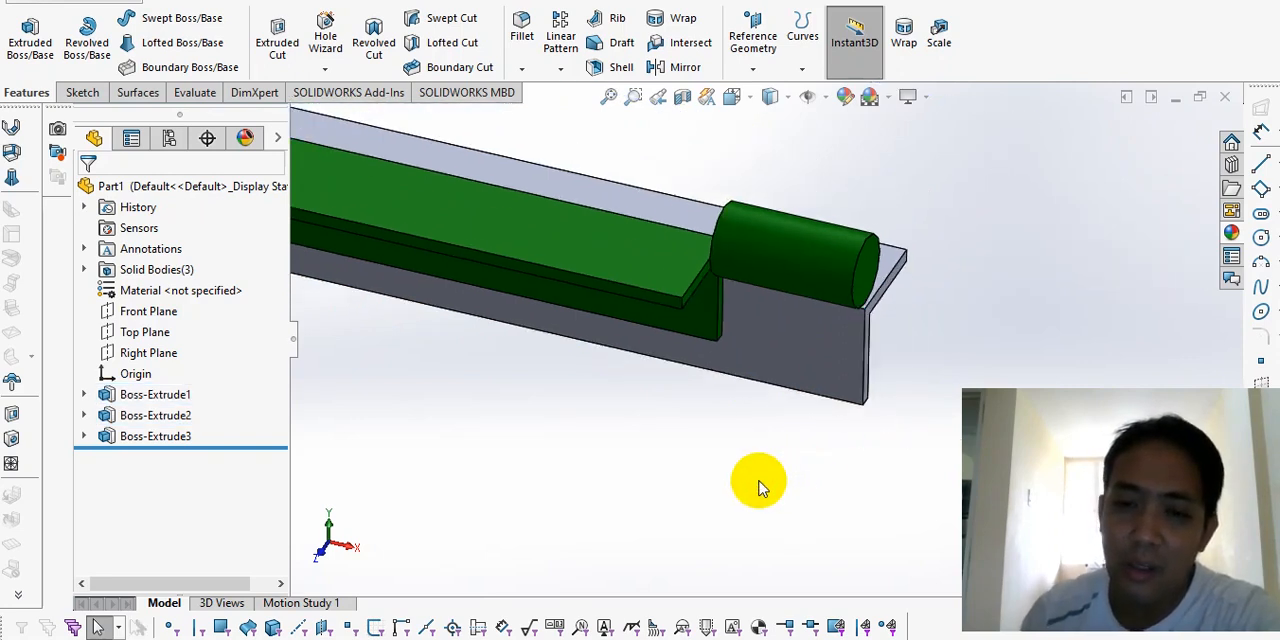
click(605, 285)
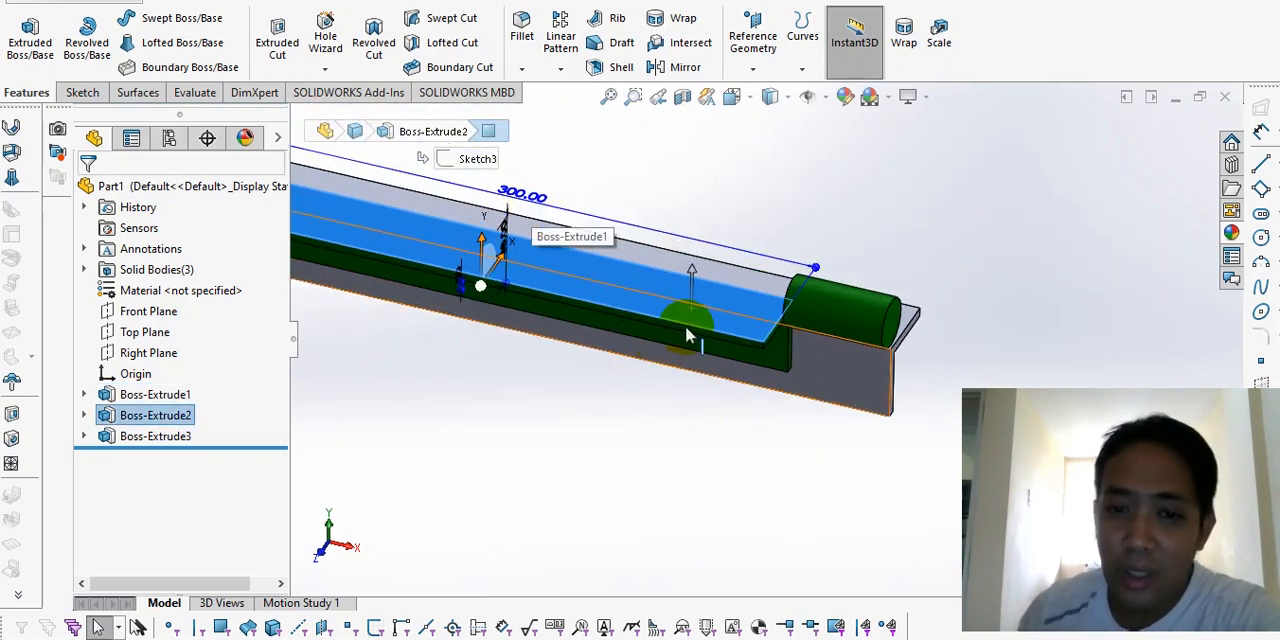
scroll(782, 342, down, 3)
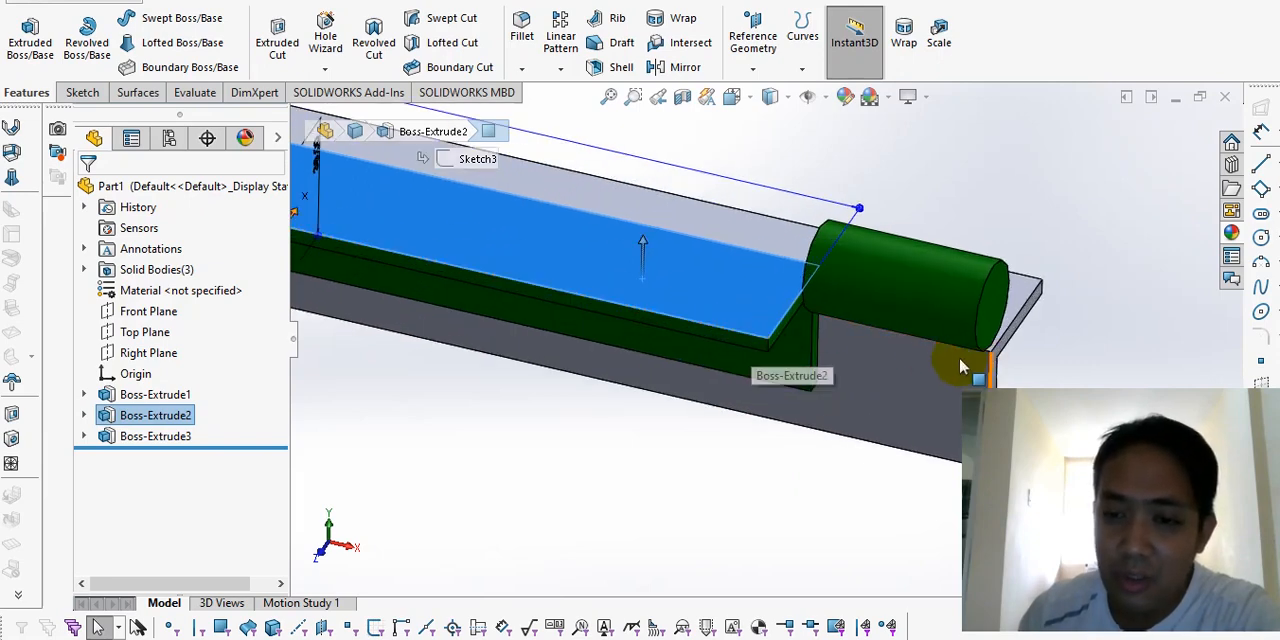
click(622, 488)
Step: Change the shorter bar's extrusion end condition to Offset From Surface, 20 mm from the longer bar's end face near the cylinder
double_click(134, 412)
click(192, 305)
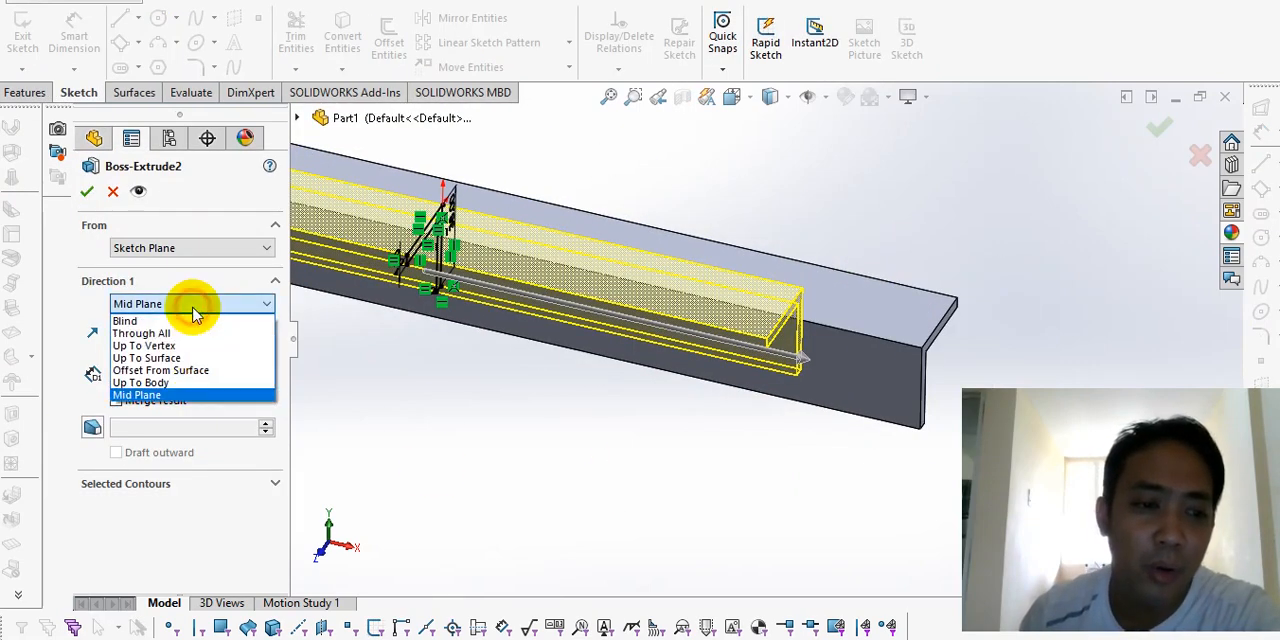
click(180, 368)
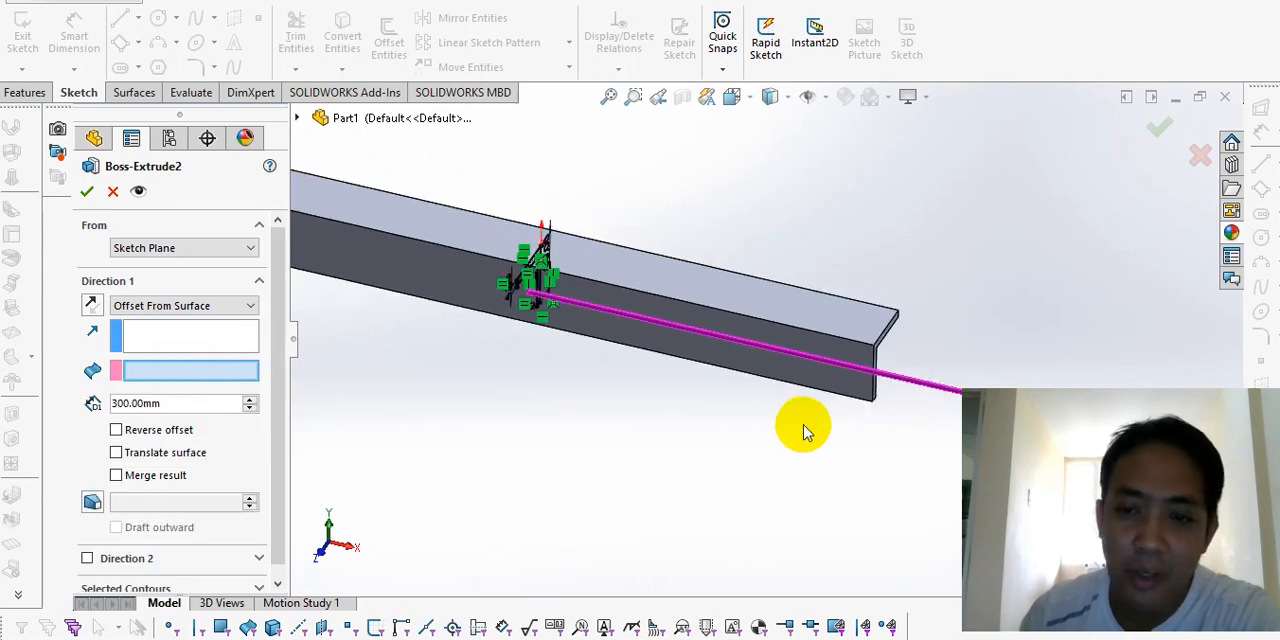
scroll(957, 306, down, 3)
click(1034, 249)
scroll(965, 325, down, 2)
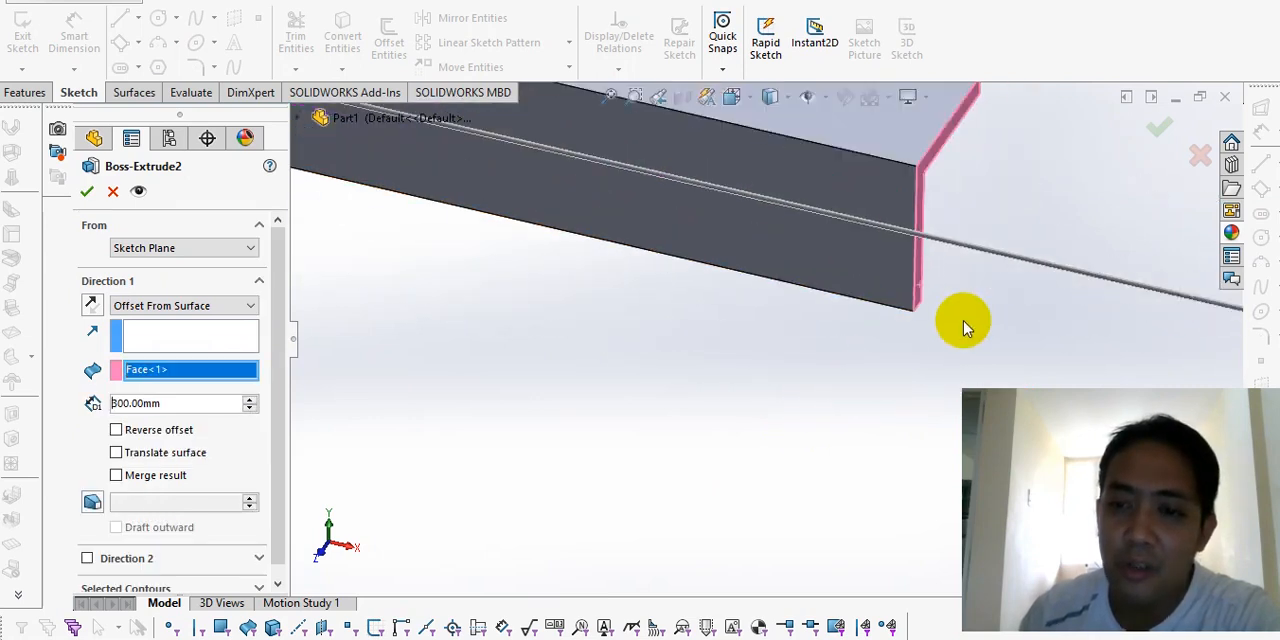
scroll(963, 325, up, 3)
double_click(166, 403)
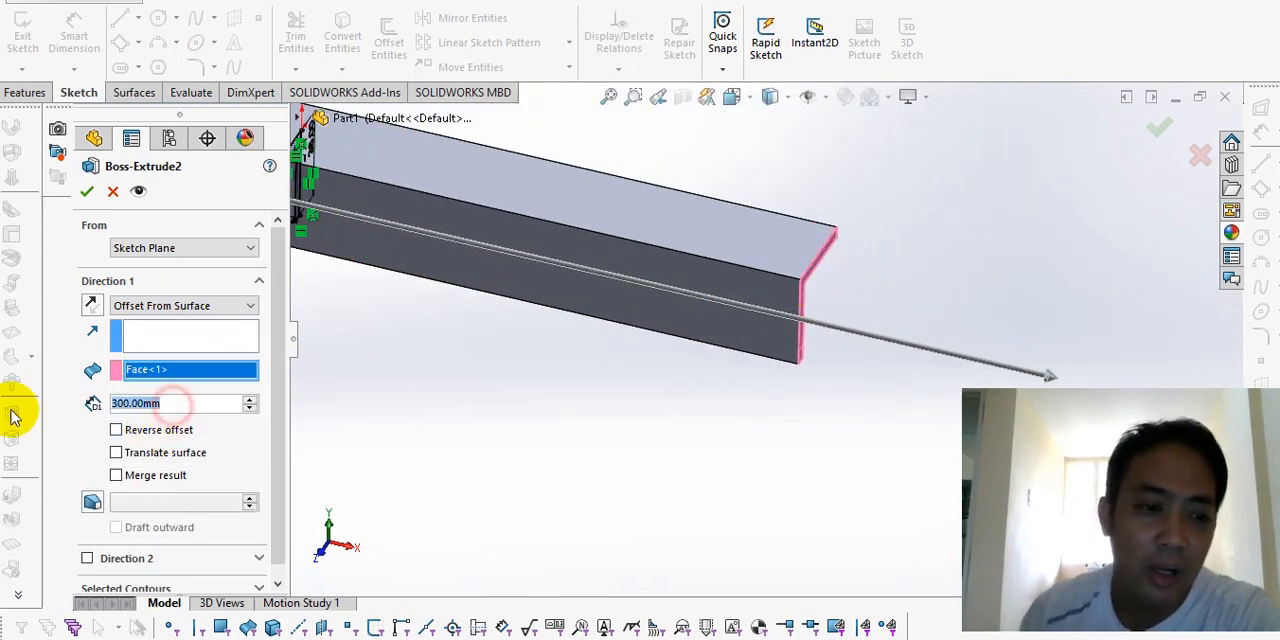
text(20)
key(Return)
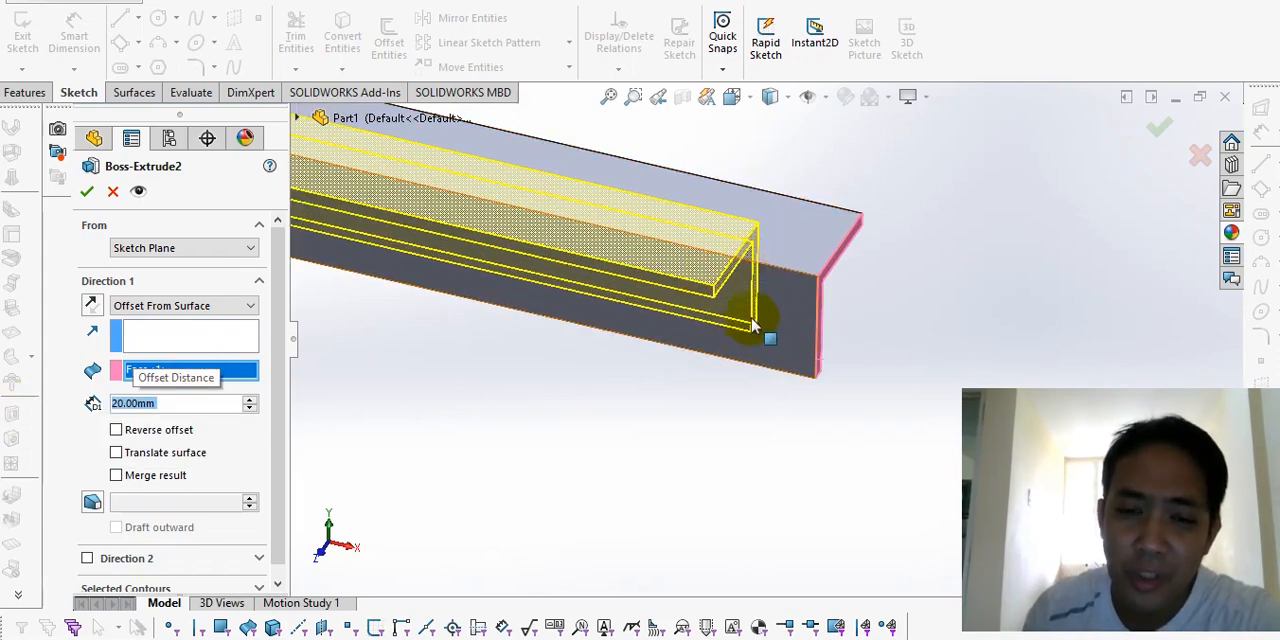
Step: Add a second extrusion direction to the shorter bar, Offset From Surface 20 mm from the longer bar's opposite end face
scroll(760, 335, up, 2)
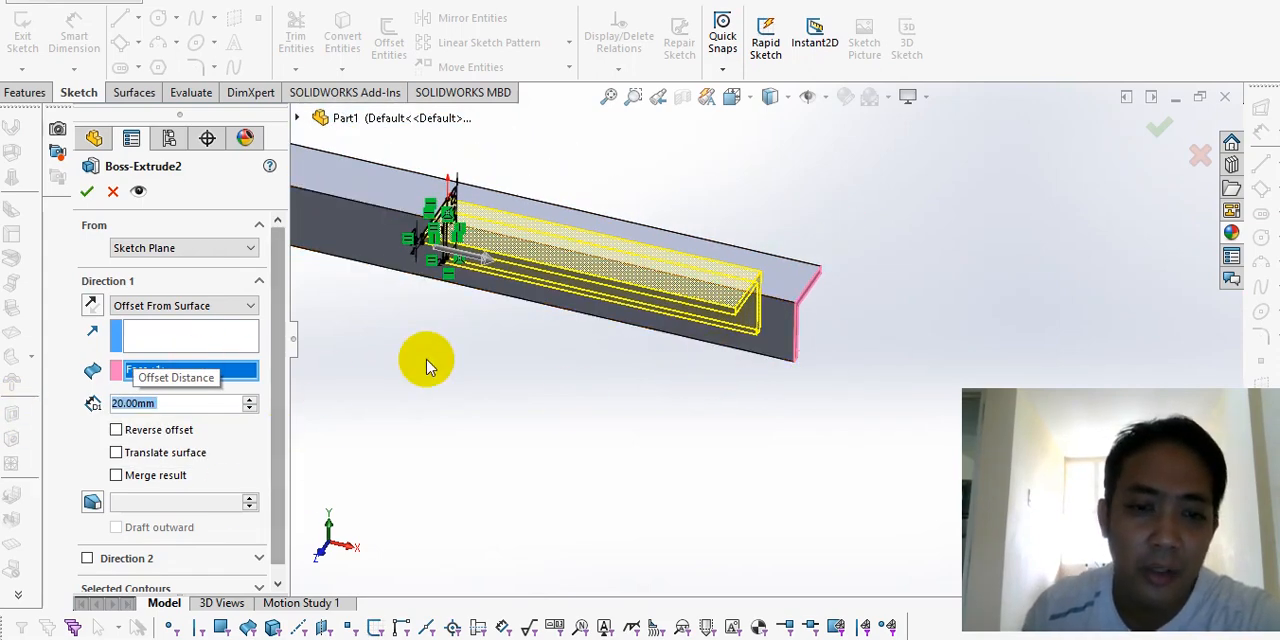
scroll(423, 363, up, 2)
click(279, 412)
drag(274, 444, 270, 464)
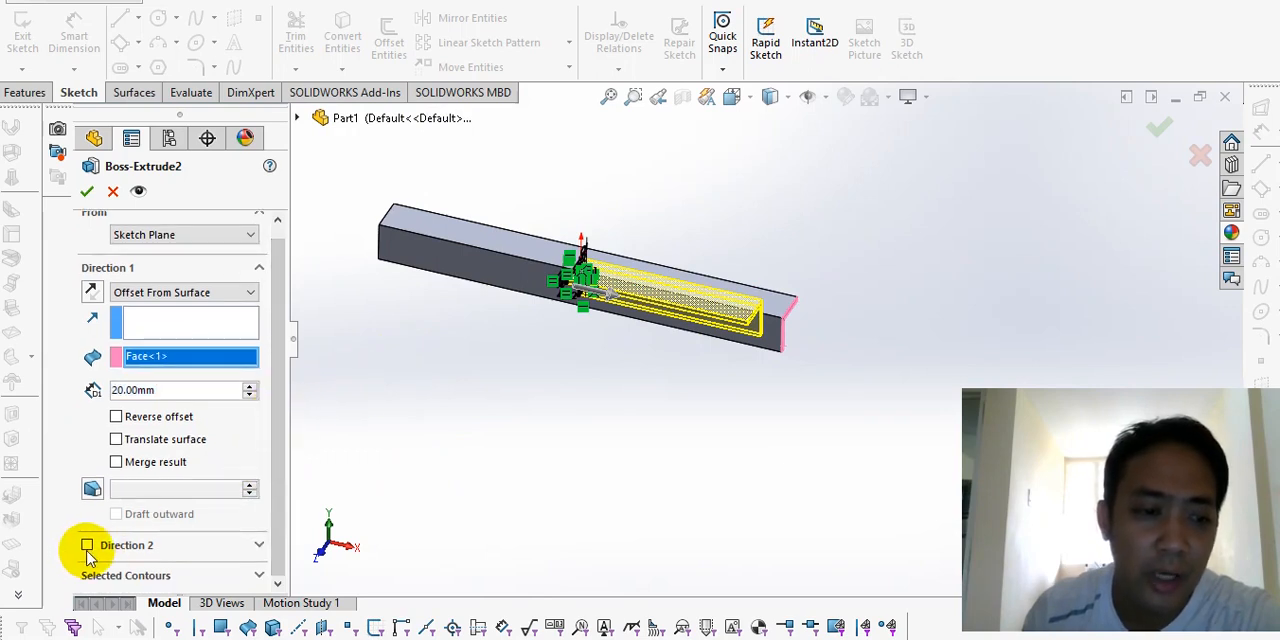
click(88, 547)
drag(277, 480, 277, 537)
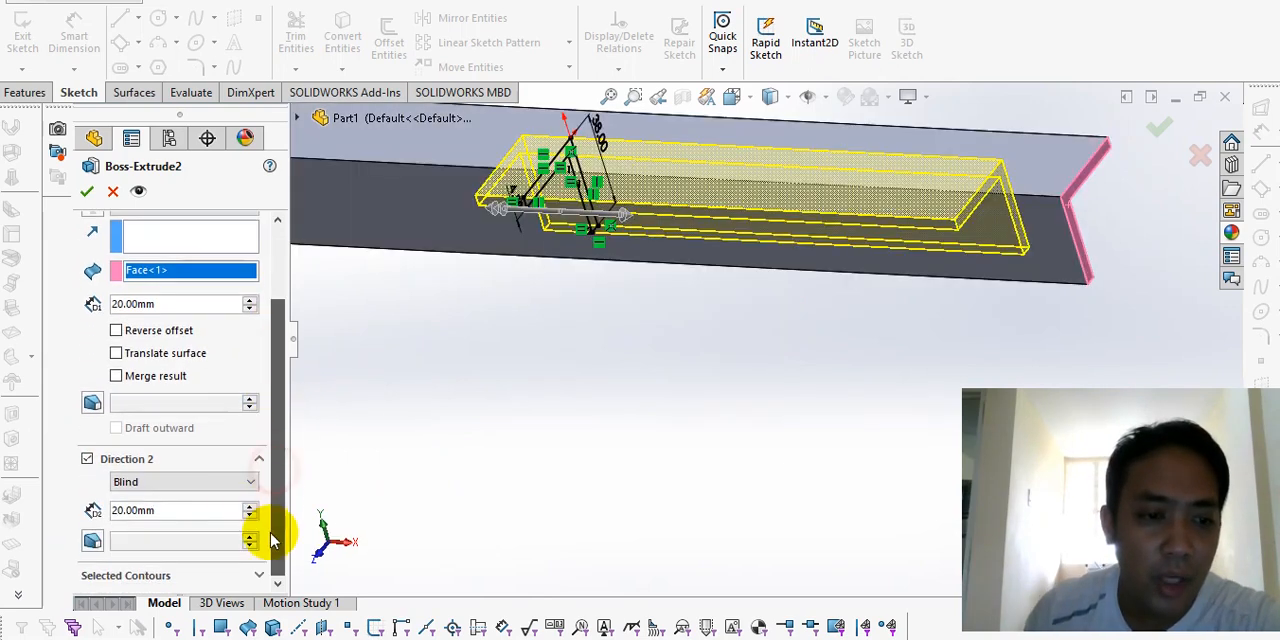
click(217, 479)
click(206, 541)
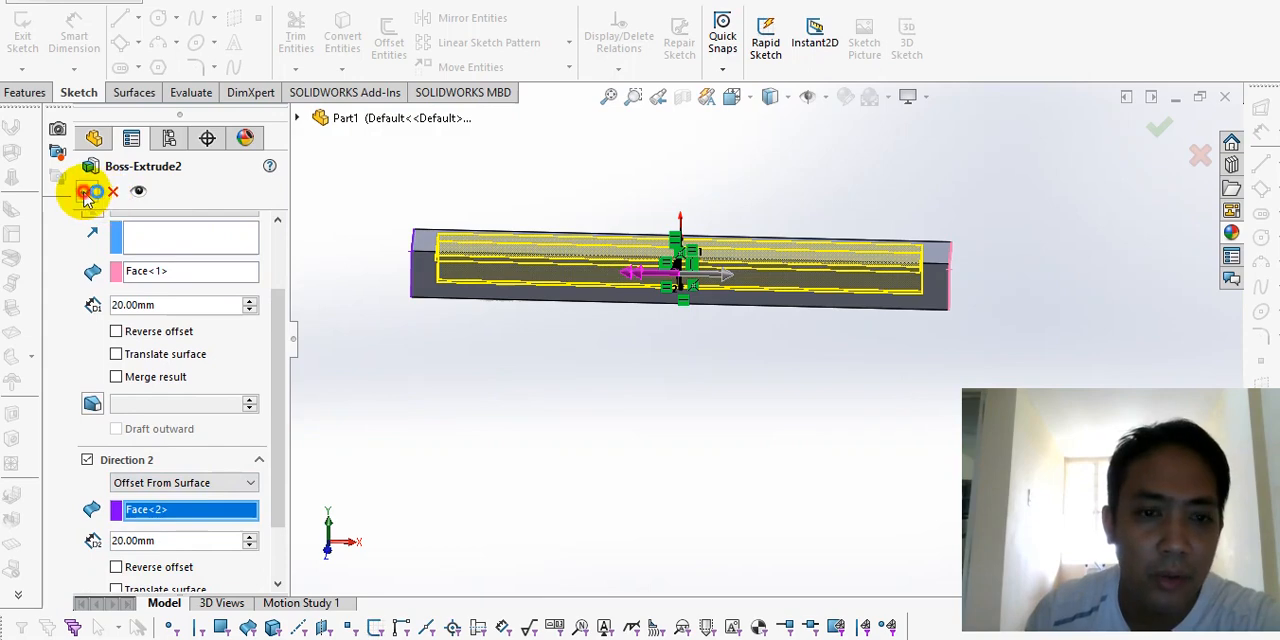
click(87, 196)
Step: Examine how the cylinder meets the end of the shorter angle bar after the extrusion change
middle_drag(614, 371, 880, 343)
scroll(880, 343, down, 3)
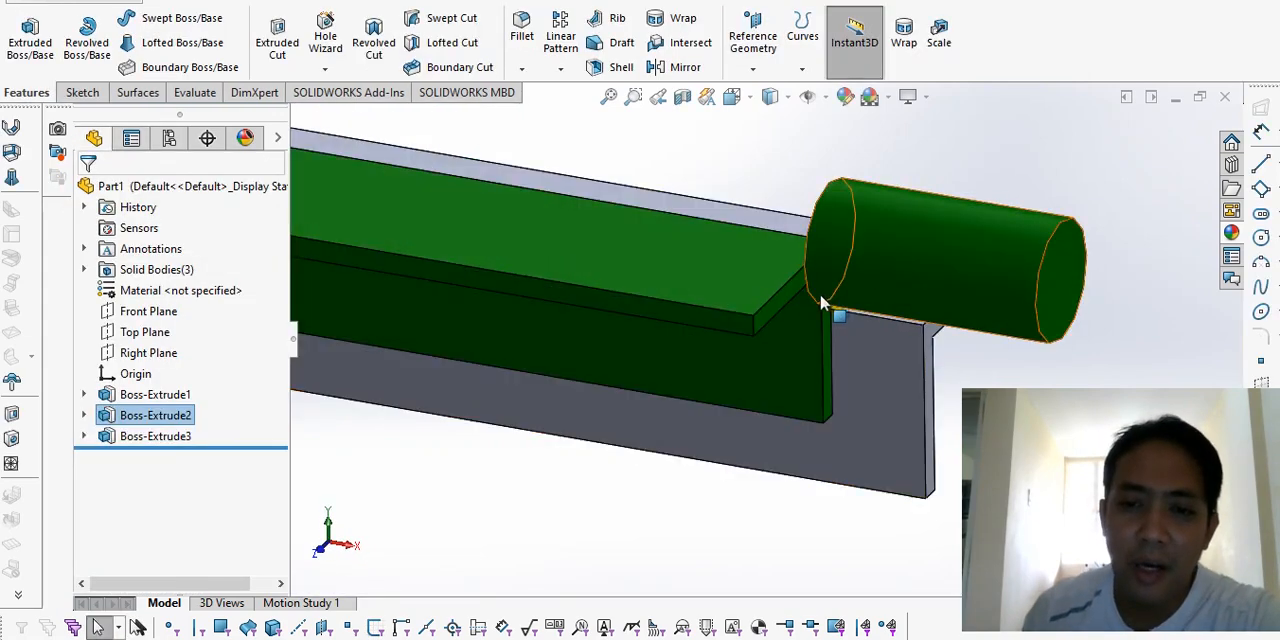
middle_drag(820, 302, 766, 336)
click(767, 313)
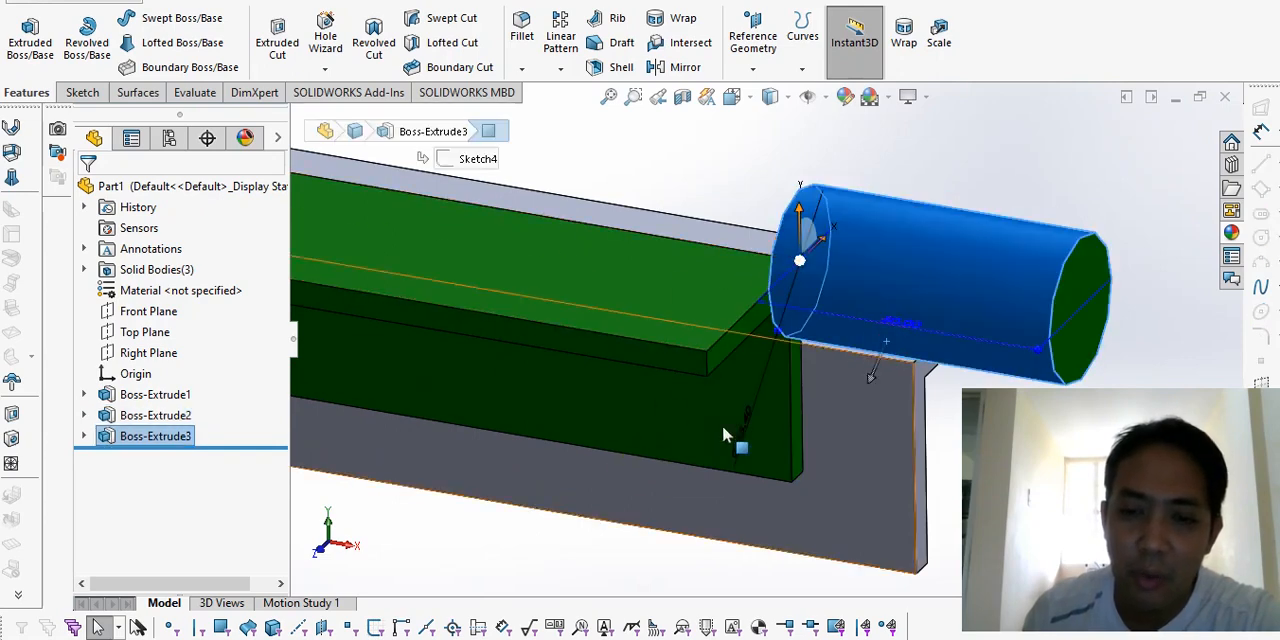
middle_drag(808, 357, 800, 450)
click(733, 543)
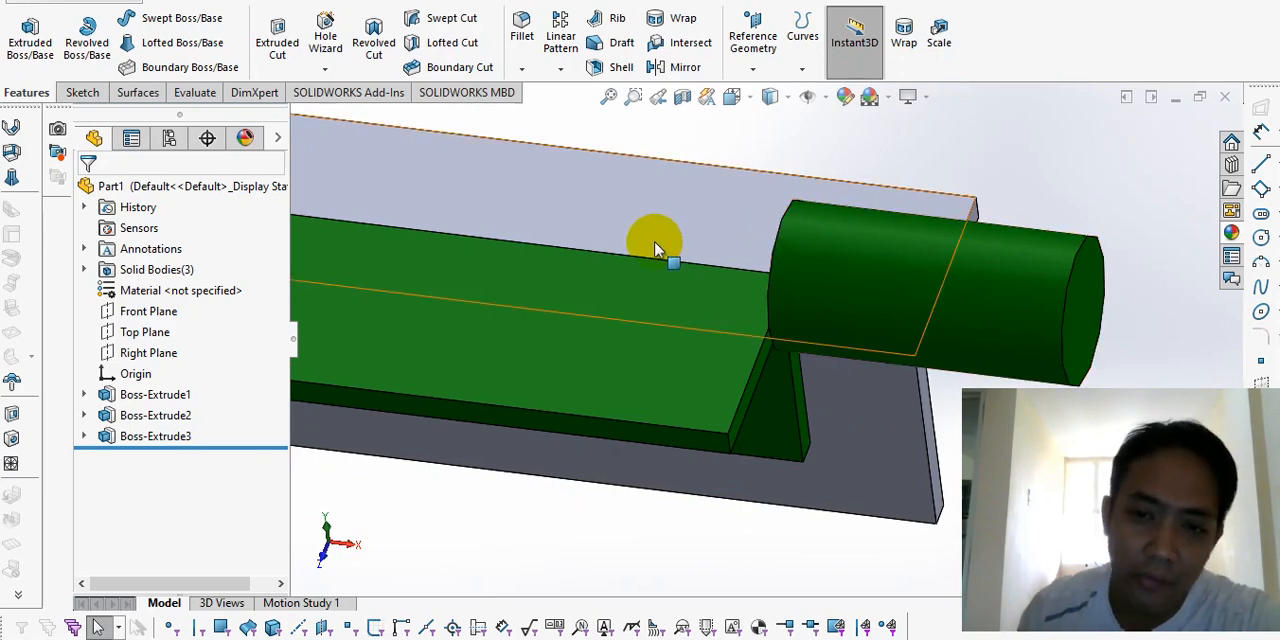
middle_drag(655, 248, 806, 313)
Step: Edit the cylinder's extrusion and add a second Blind direction, 20 mm deep, along the angle bars
right_click(810, 256)
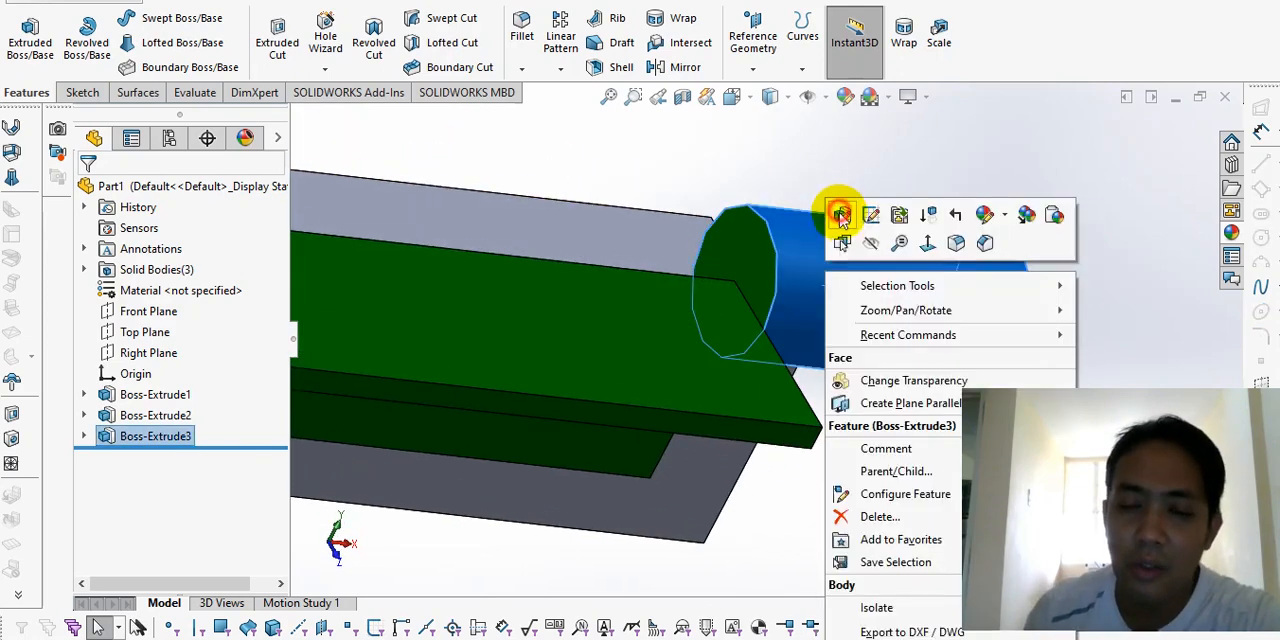
click(837, 214)
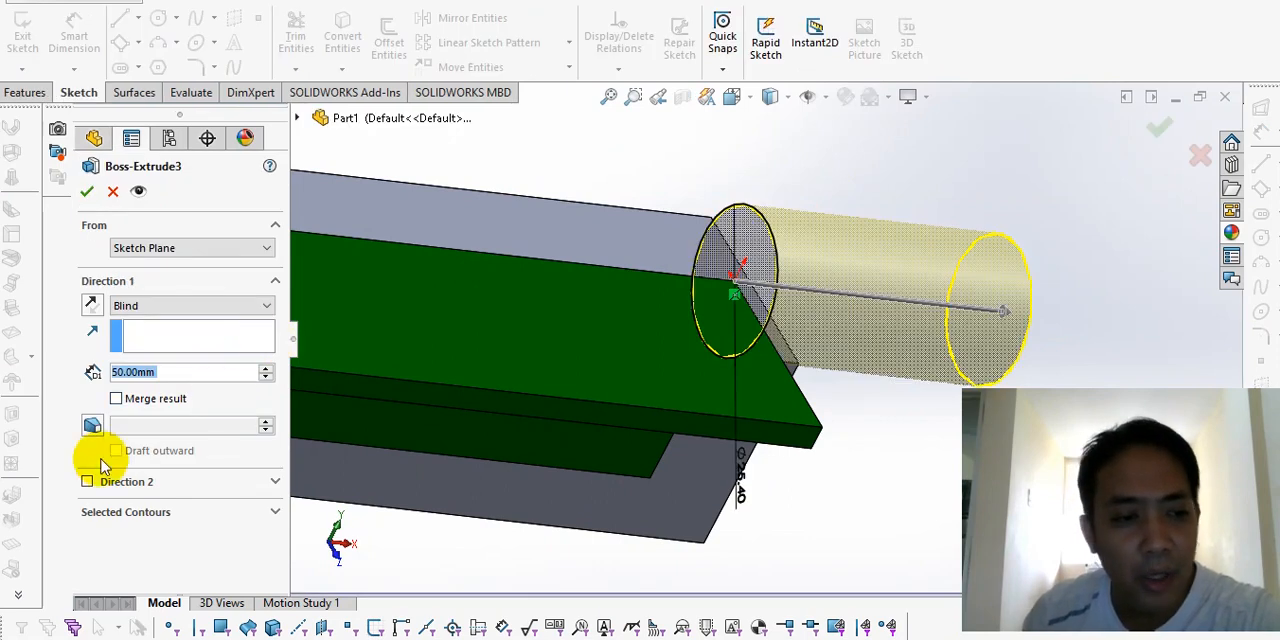
click(87, 482)
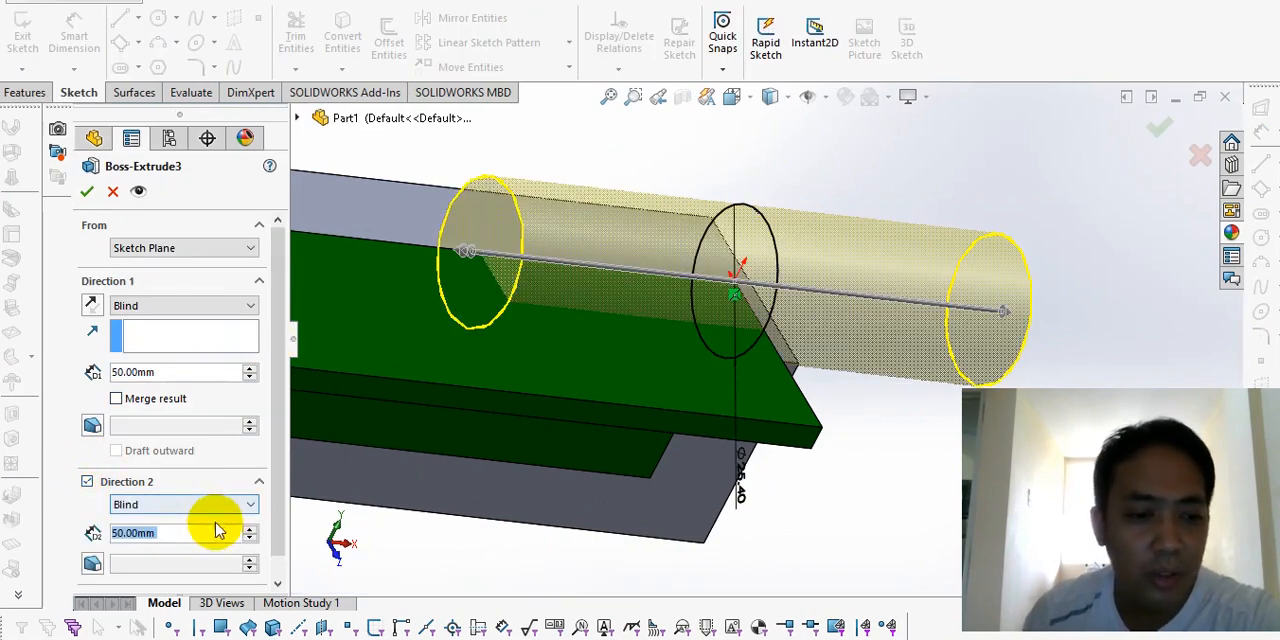
text(20)
key(Return)
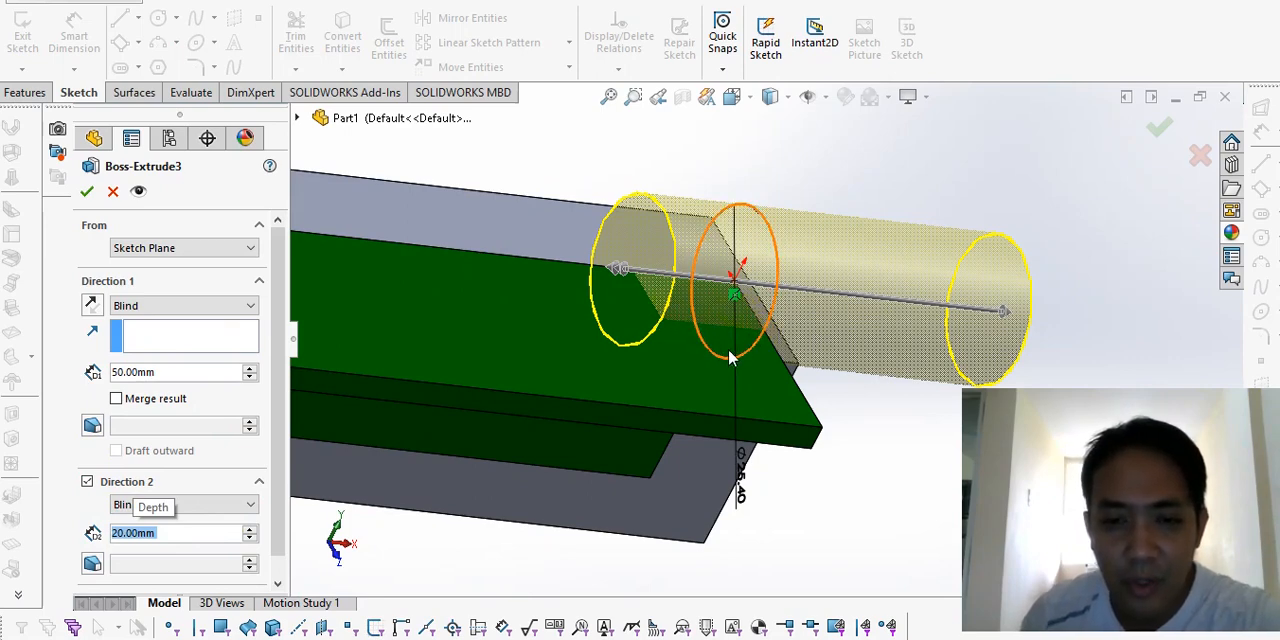
mouse_move(706, 338)
middle_down()
mouse_move(677, 354)
mouse_move(716, 345)
middle_up()
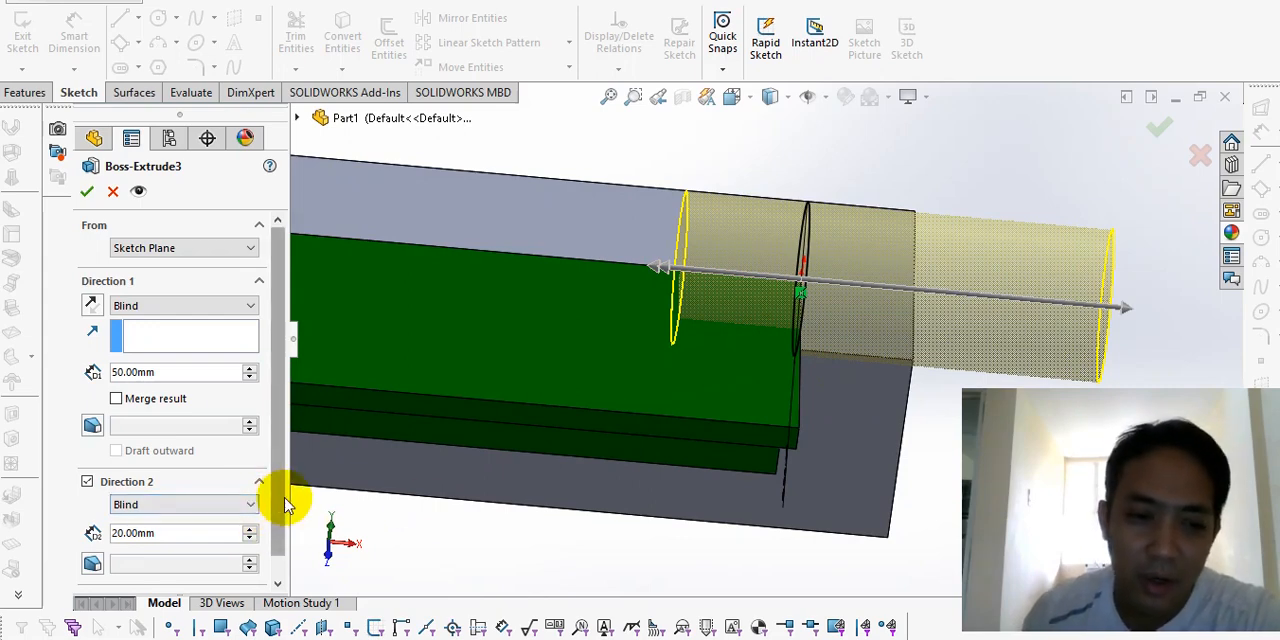
Step: Set the depth of the cylinder's second extrusion direction to 30 mm and accept the feature
drag(279, 497, 280, 532)
double_click(192, 512)
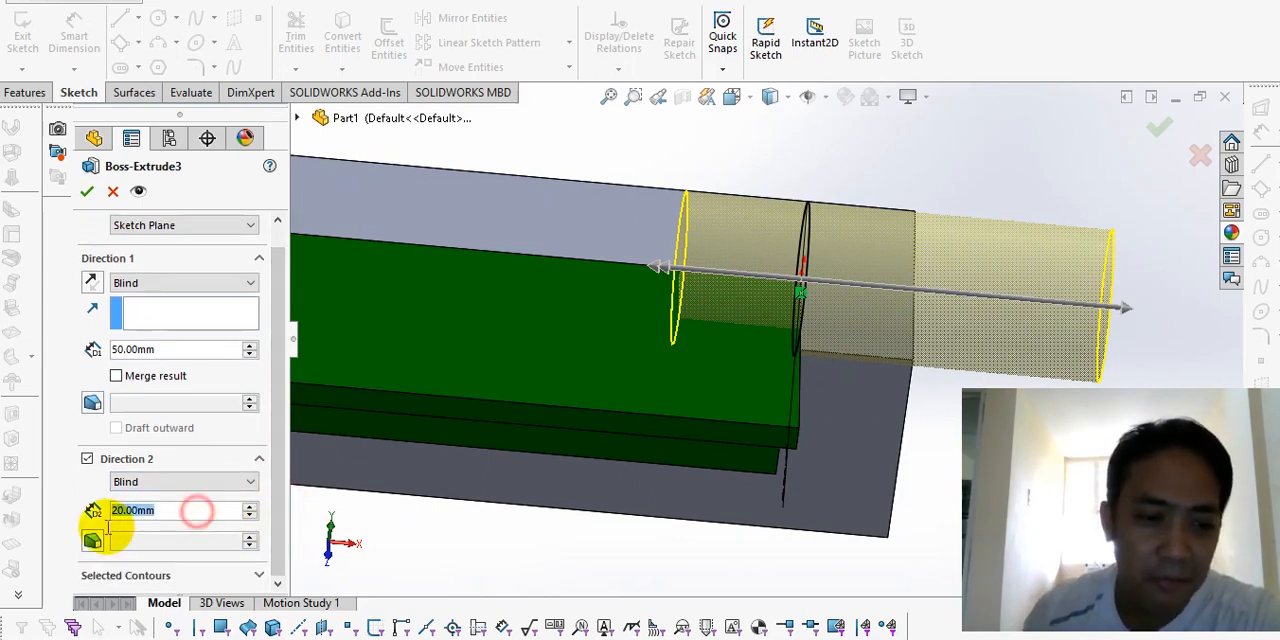
text(30)
key(Return)
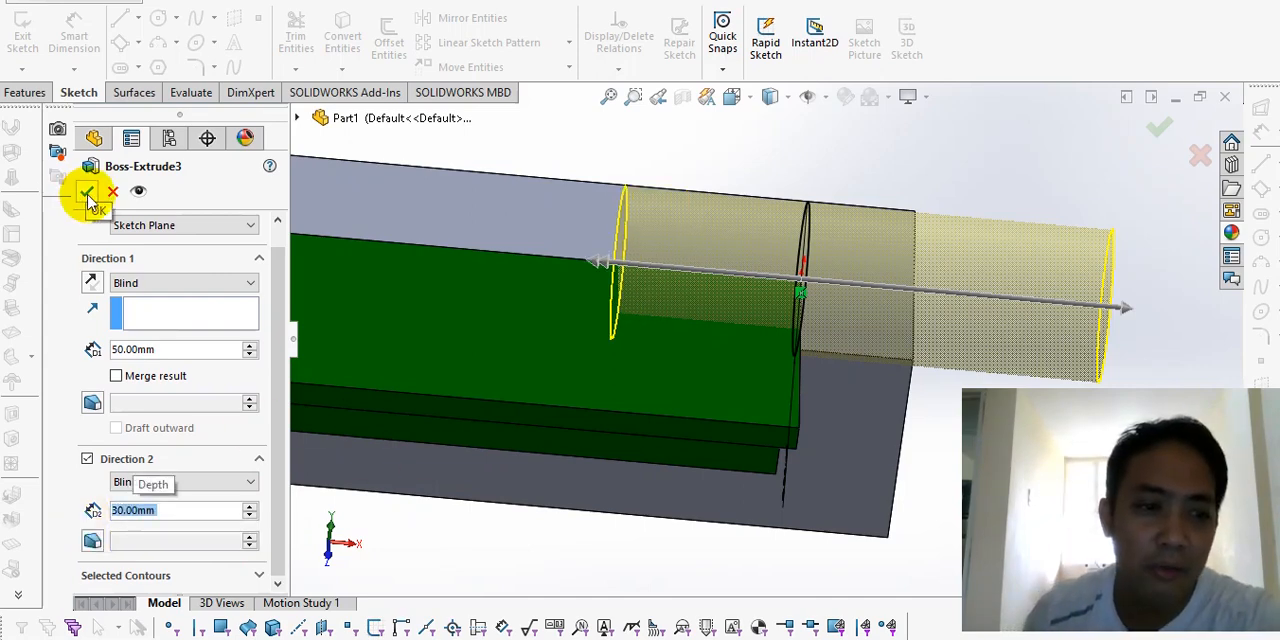
click(86, 191)
Step: Sketch a 3-point corner rectangle about 14.2 by 14.7 mm on the shorter bar's end face beside the cylinder, starting at the origin
middle_drag(600, 240, 817, 343)
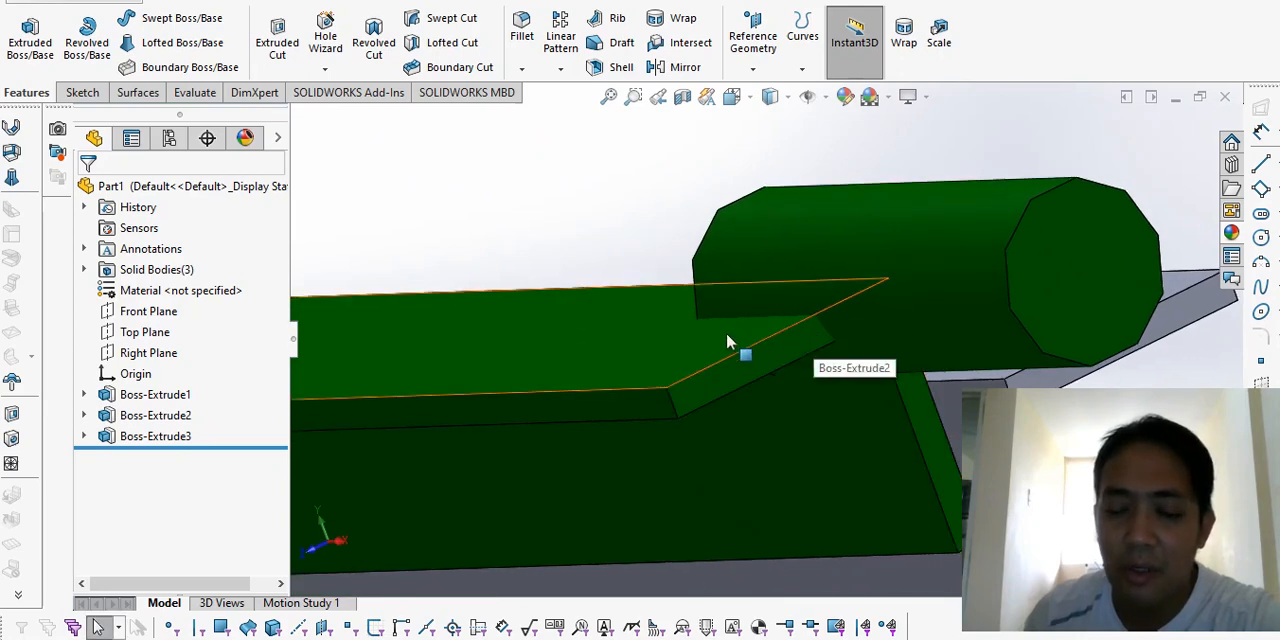
mouse_move(728, 342)
middle_down()
mouse_move(777, 387)
mouse_move(760, 268)
mouse_move(766, 357)
mouse_move(754, 342)
mouse_move(845, 395)
middle_up()
click(845, 396)
click(83, 92)
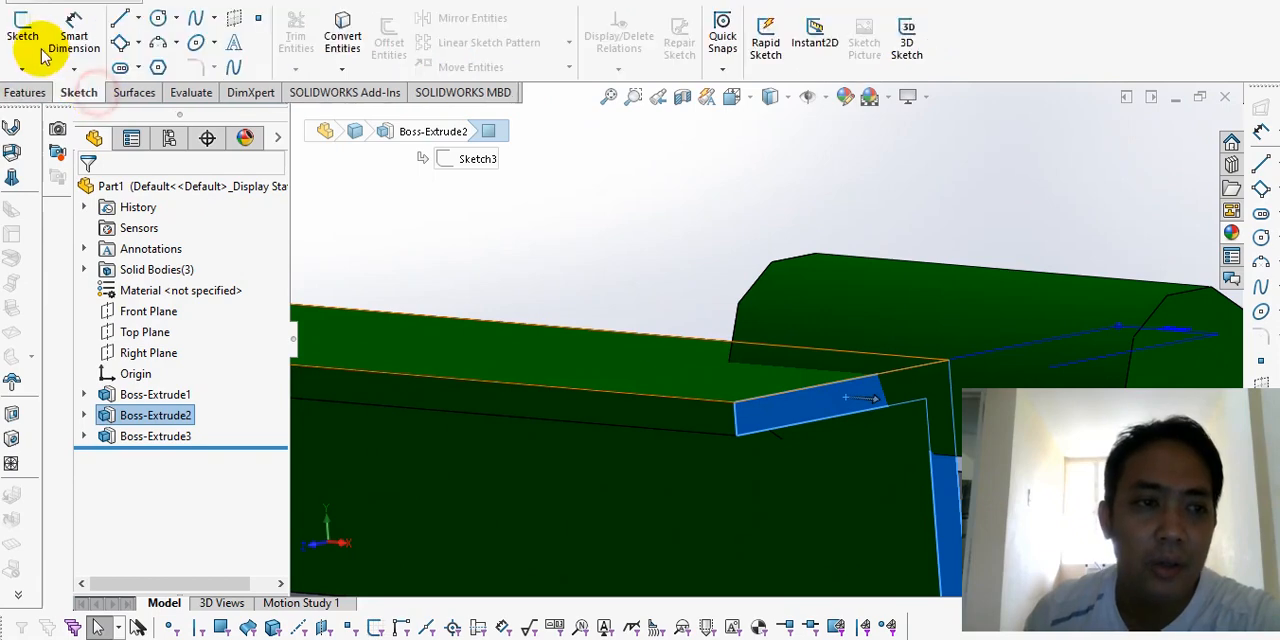
click(22, 40)
click(119, 42)
middle_drag(799, 422, 815, 388)
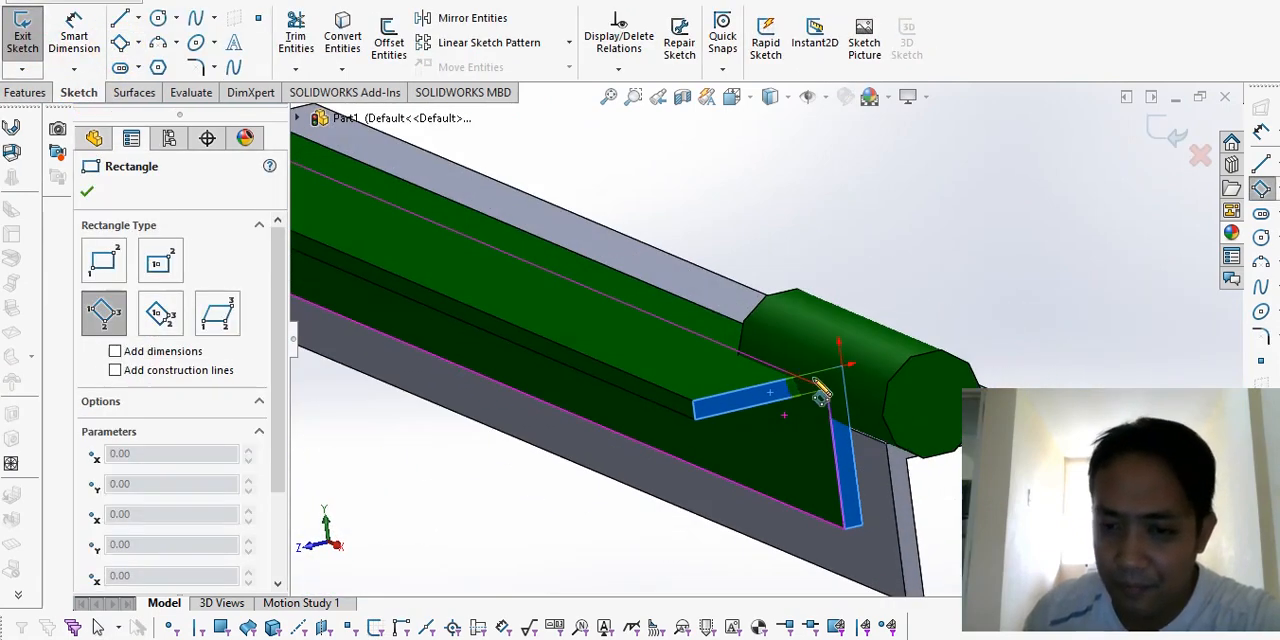
scroll(834, 385, down, 3)
click(843, 325)
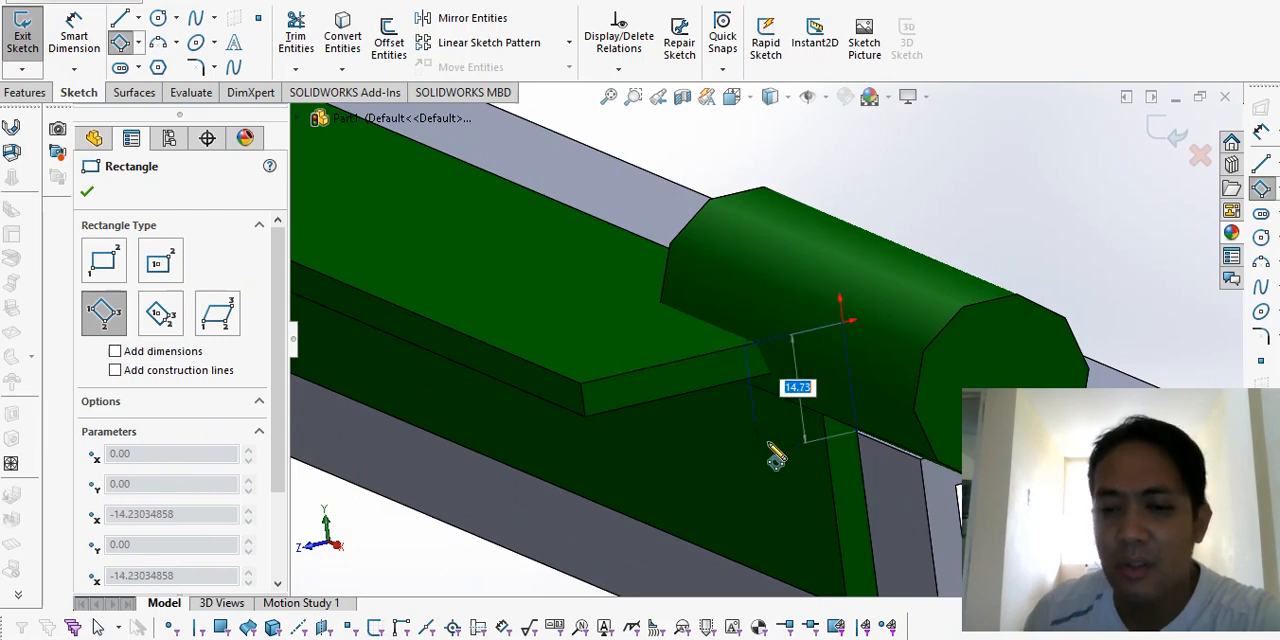
click(767, 442)
scroll(490, 498, up, 1)
key(Escape)
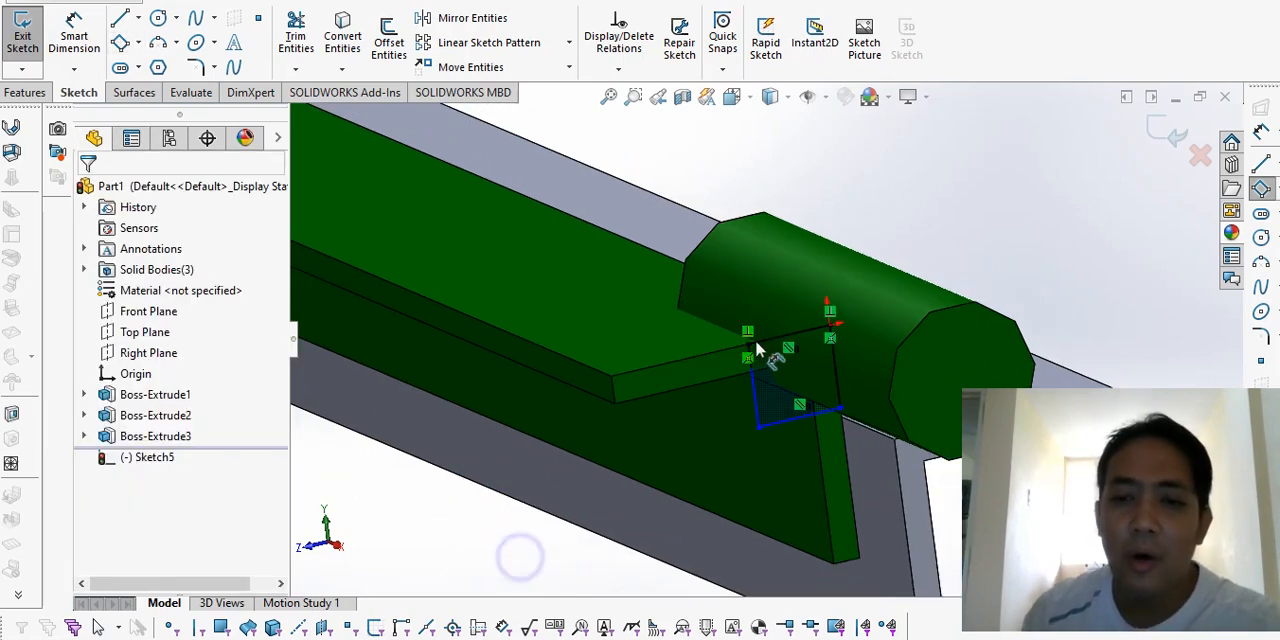
Step: Dimension the rectangle's upper edge at 12.7 mm
key(d)
click(762, 341)
click(772, 262)
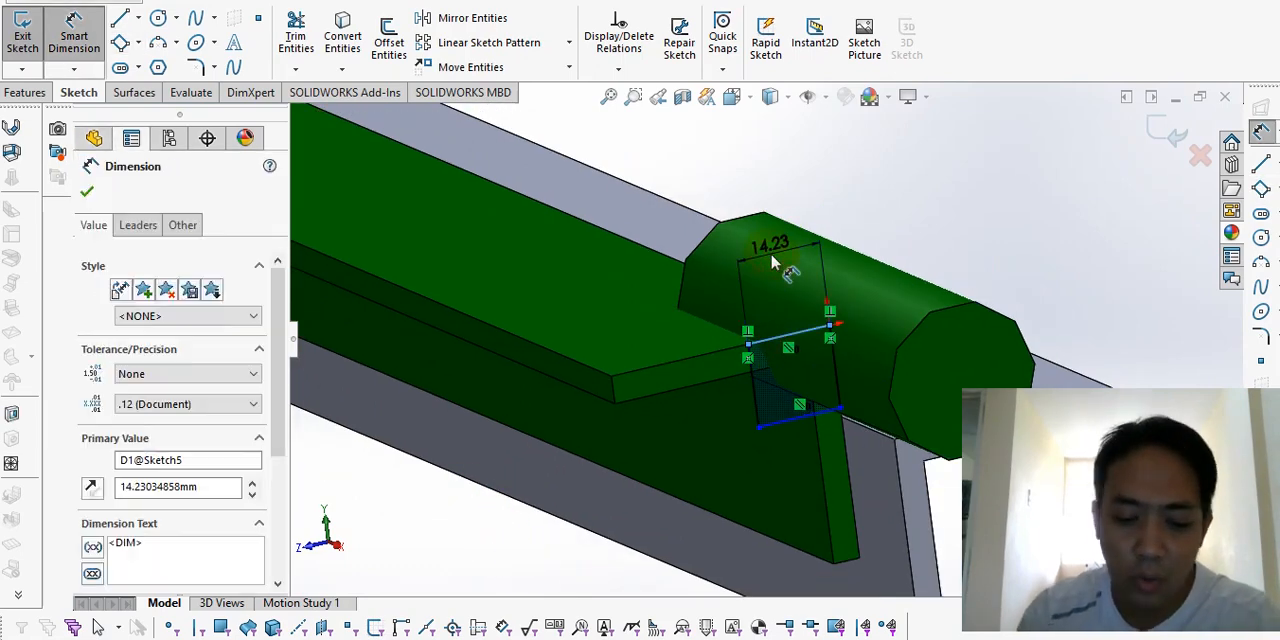
text(12.7)
key(Return)
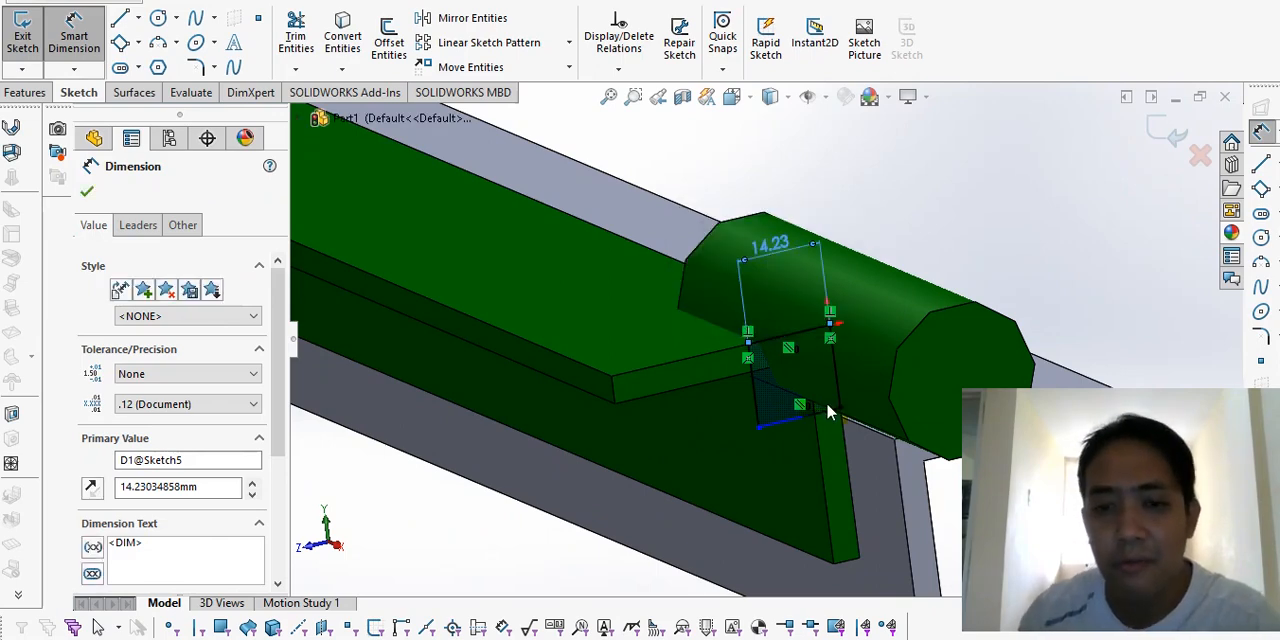
scroll(833, 330, down, 2)
key(Escape)
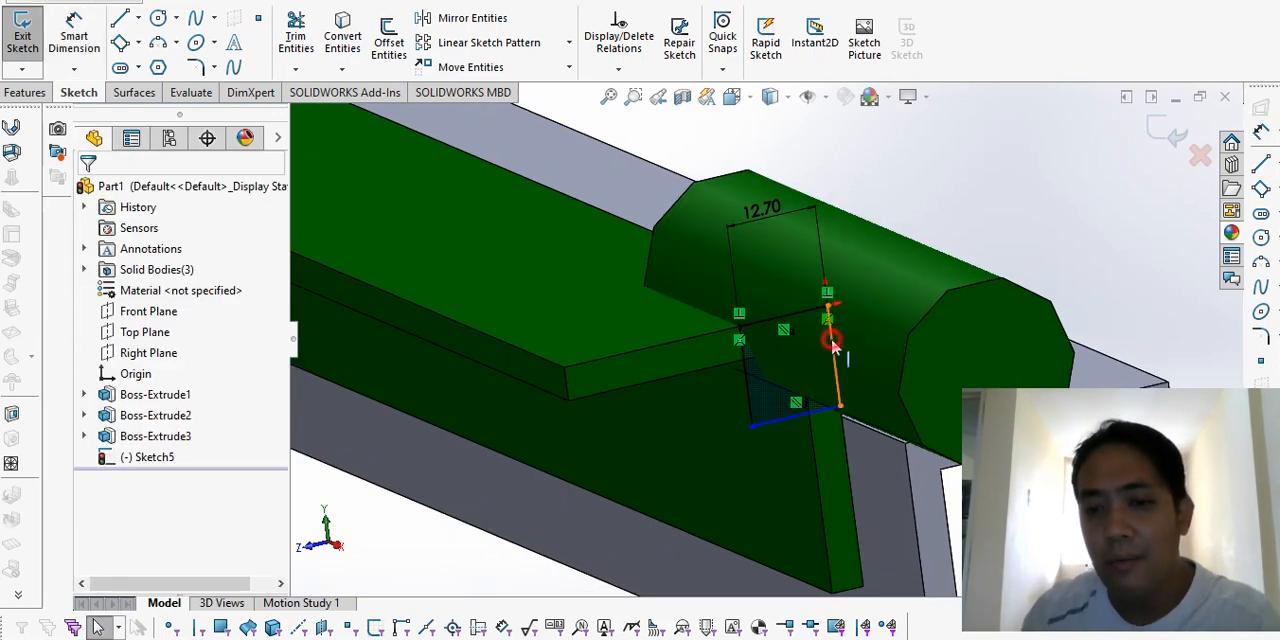
Step: Make the rectangle's upper edge and the adjacent side at the origin equal in length
click(832, 341)
ctrl+click(807, 312)
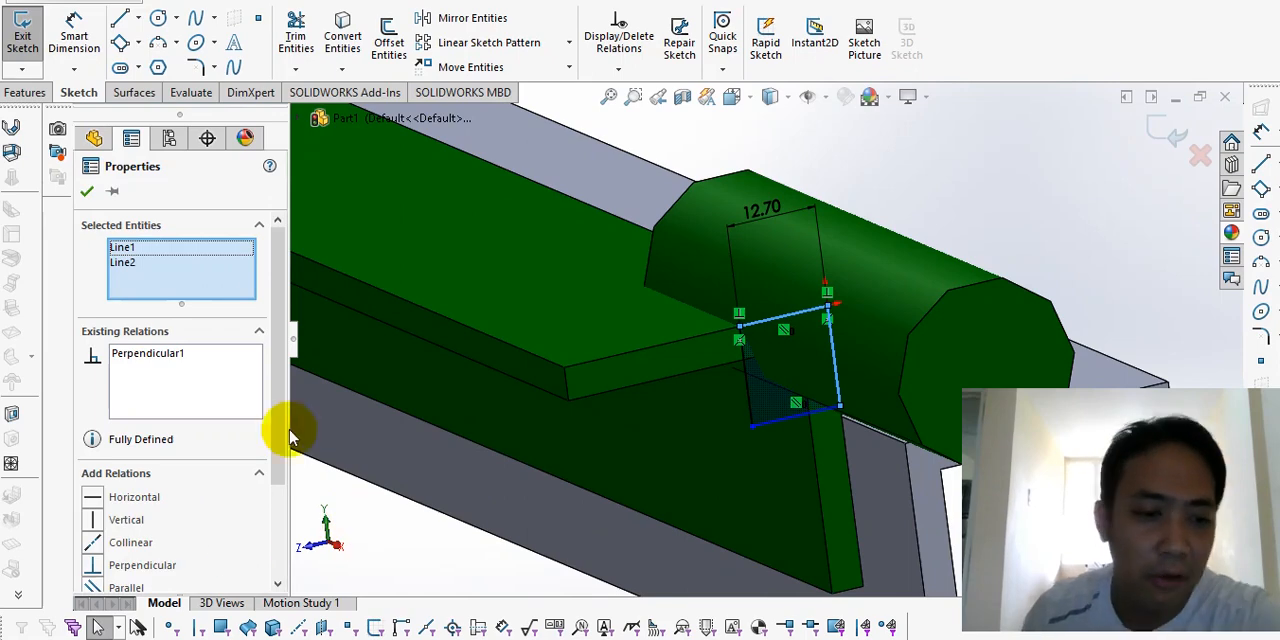
scroll(280, 400, down, 3)
click(92, 488)
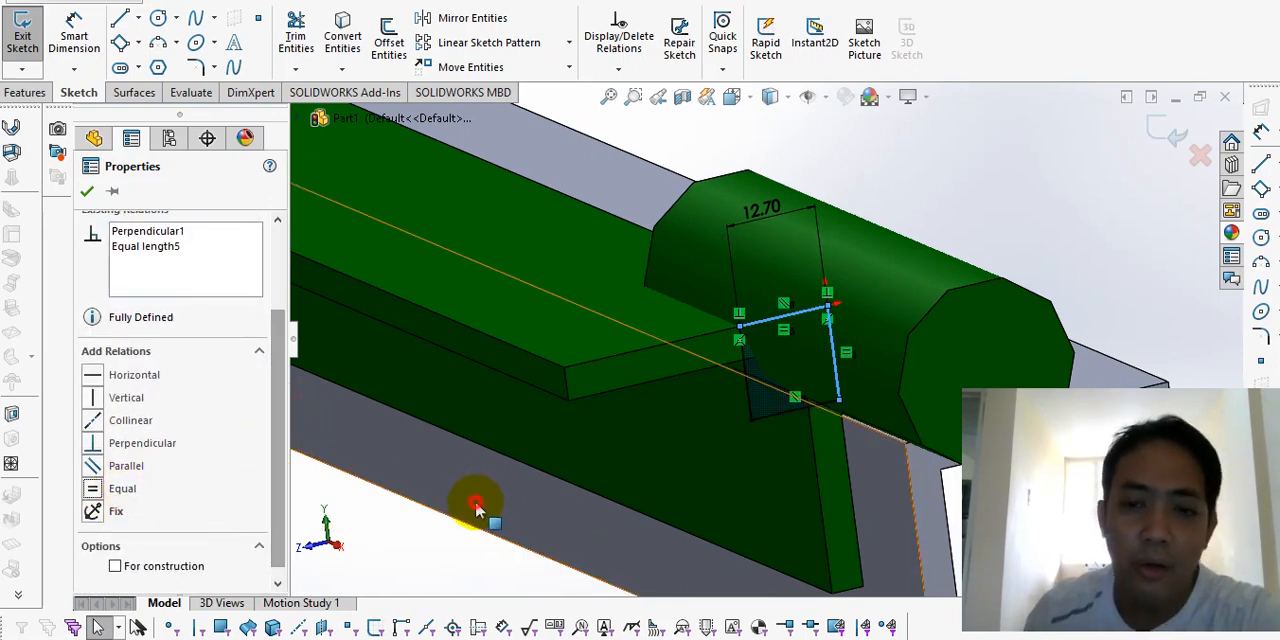
click(476, 506)
scroll(455, 484, up, 3)
click(456, 468)
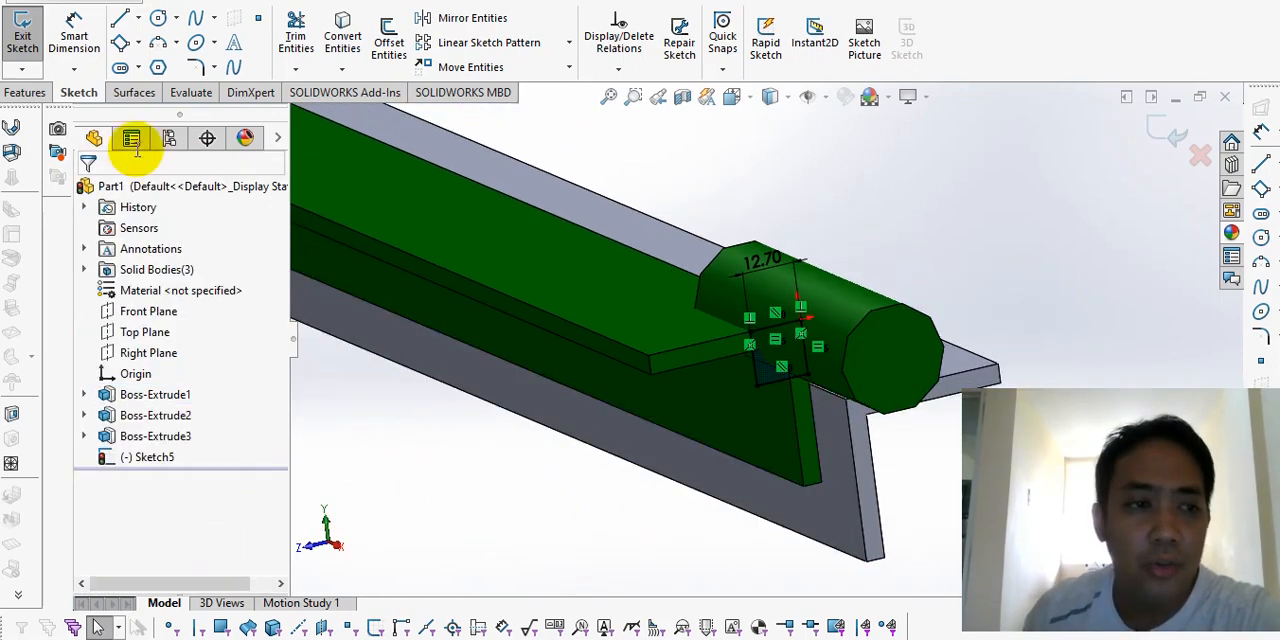
Step: Start an extruded cut of the square with the end condition Up To Surface, ending at the cylinder's inner end face
click(26, 93)
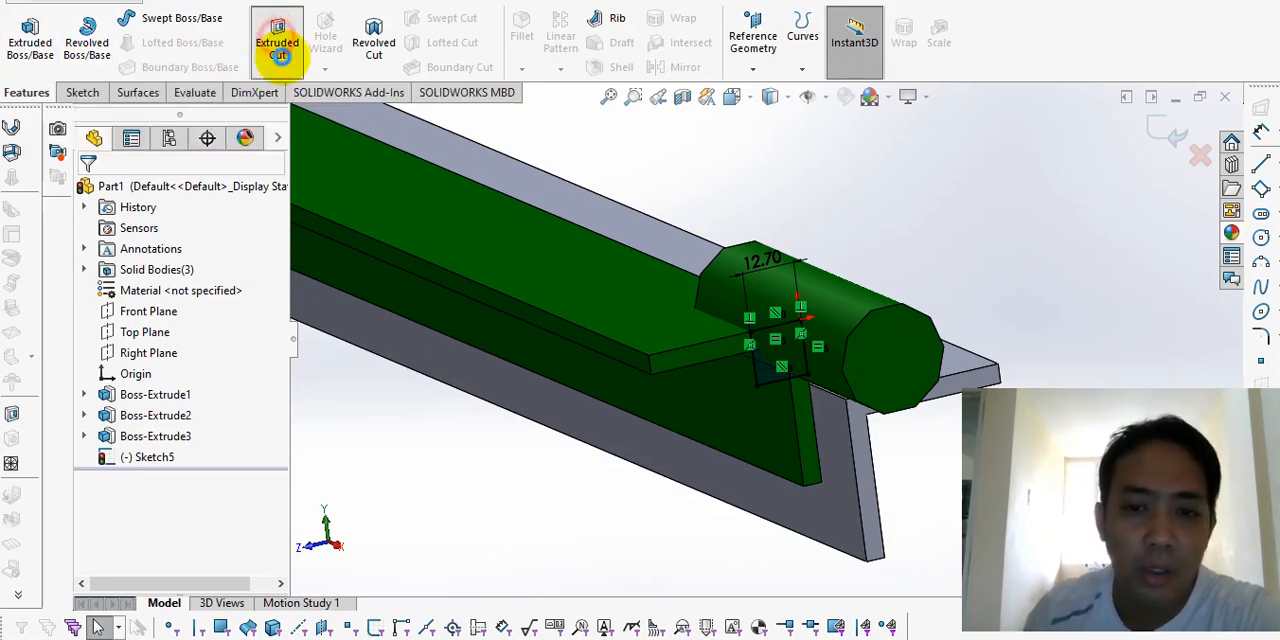
click(192, 306)
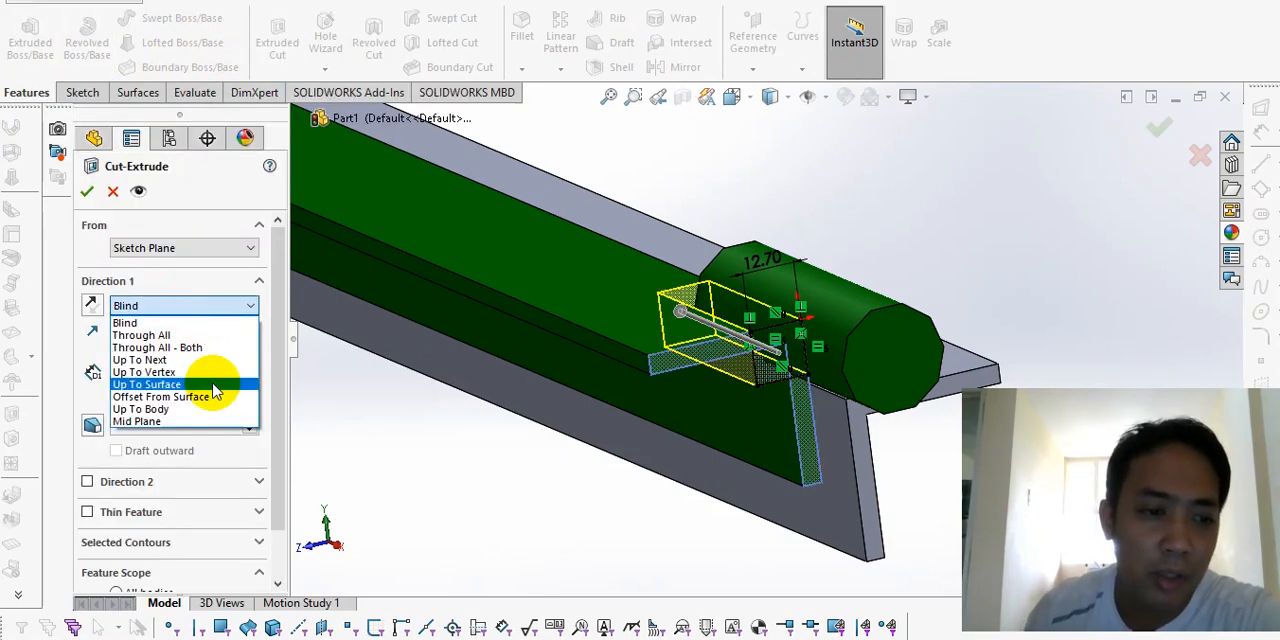
click(212, 383)
middle_drag(749, 347, 705, 362)
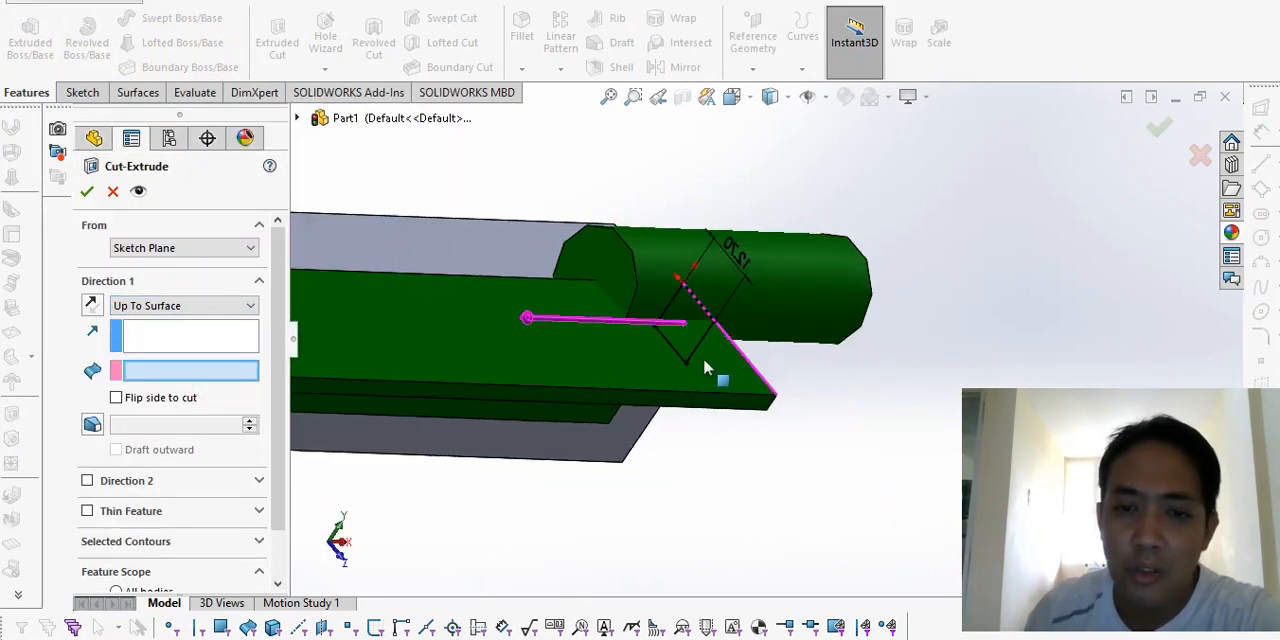
click(598, 272)
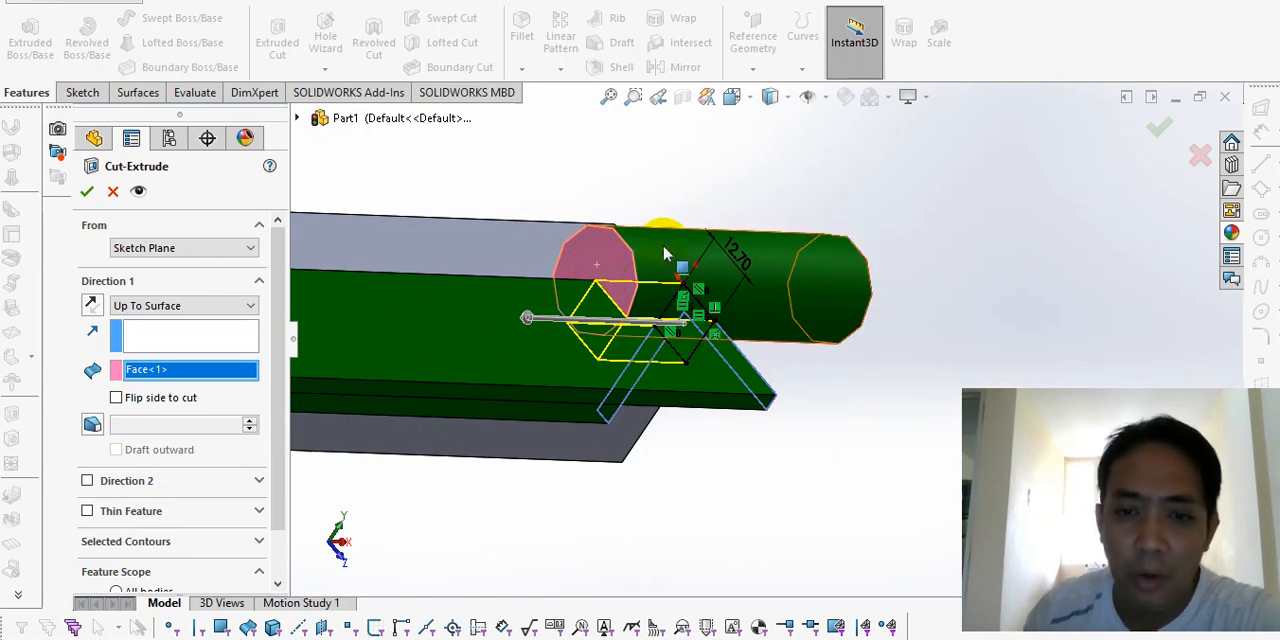
Step: Restrict the cut's feature scope to the shorter angle bar by disabling Auto-select, and accept the cut
drag(277, 329, 271, 391)
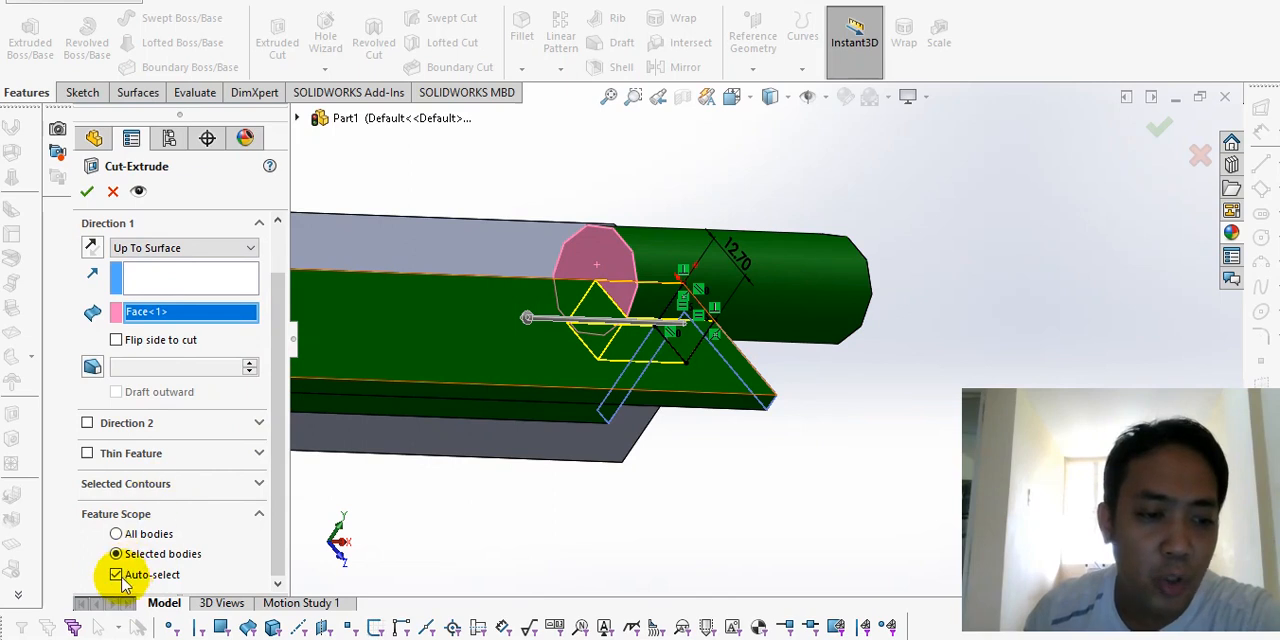
click(116, 574)
scroll(262, 500, down, 2)
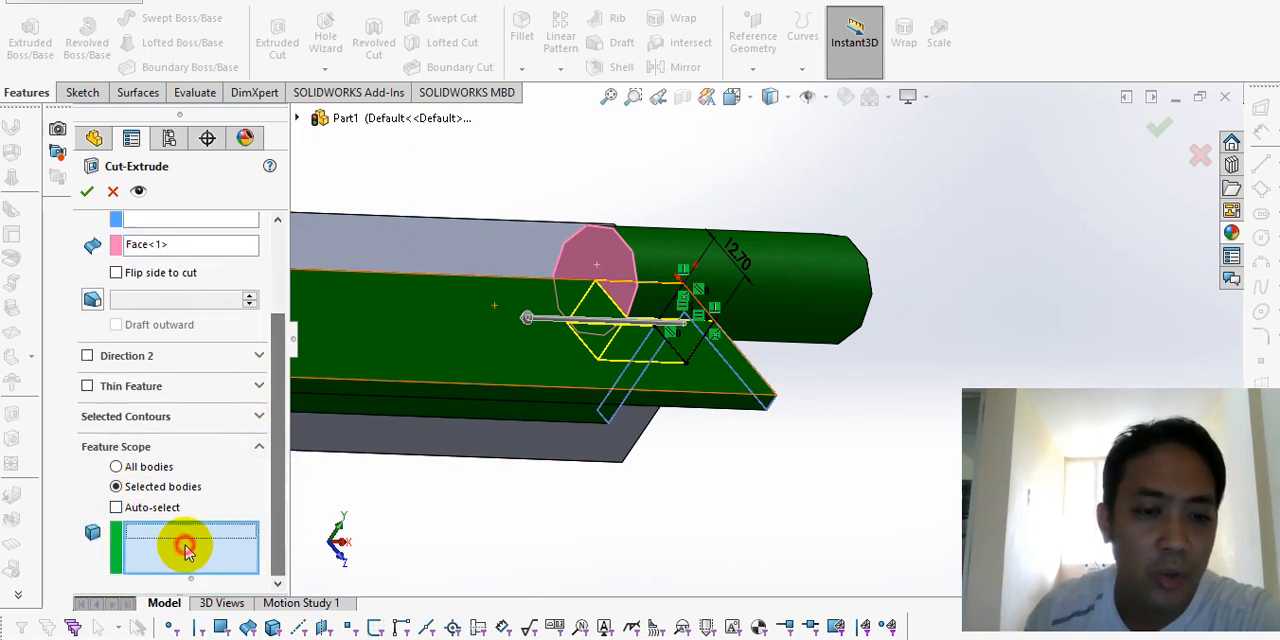
click(474, 372)
click(88, 214)
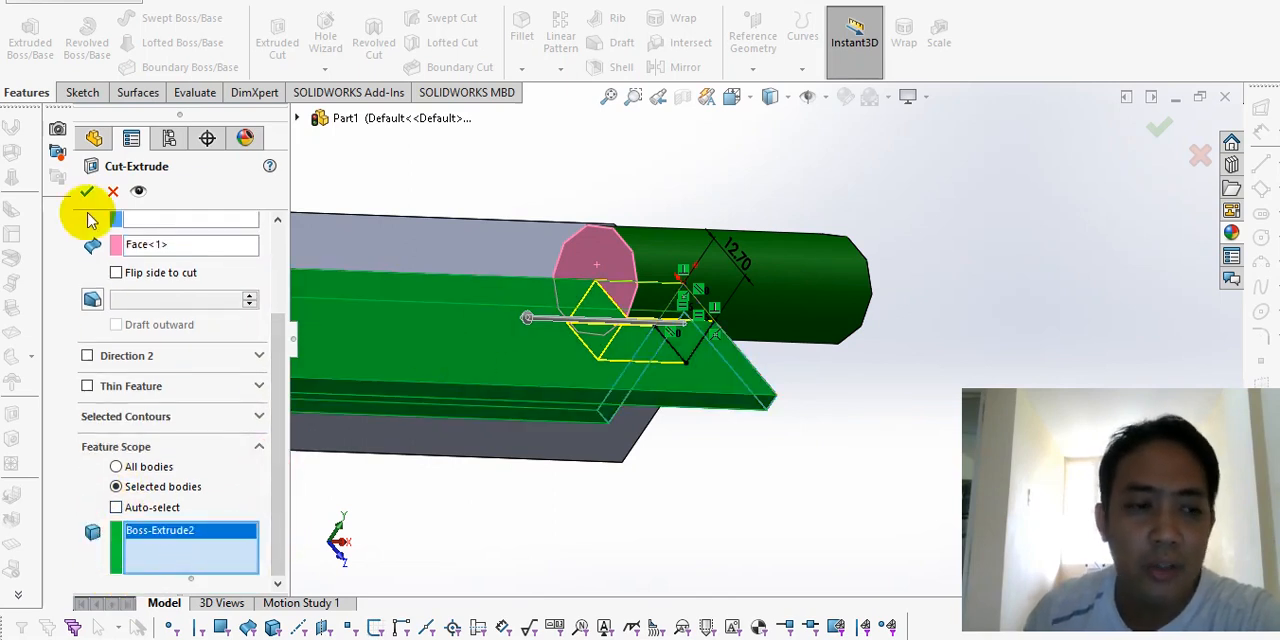
click(86, 198)
Step: Examine the notch in the shorter angle bar and how the cylinder sits in it
middle_drag(777, 429, 538, 278)
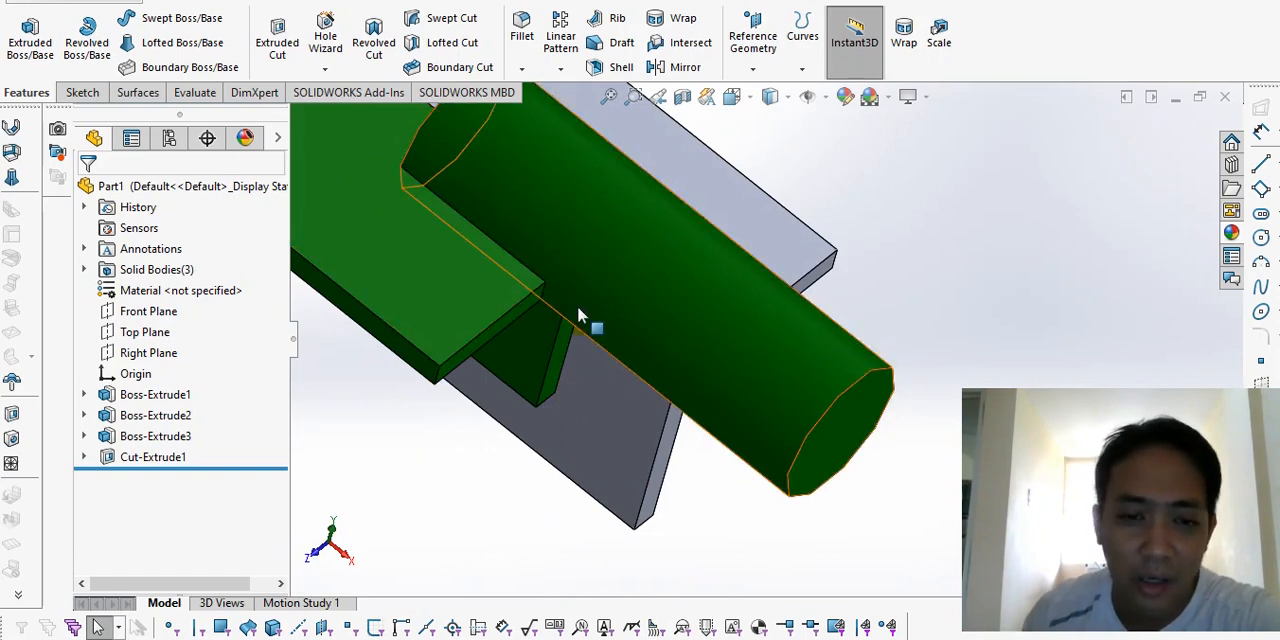
middle_drag(437, 230, 502, 274)
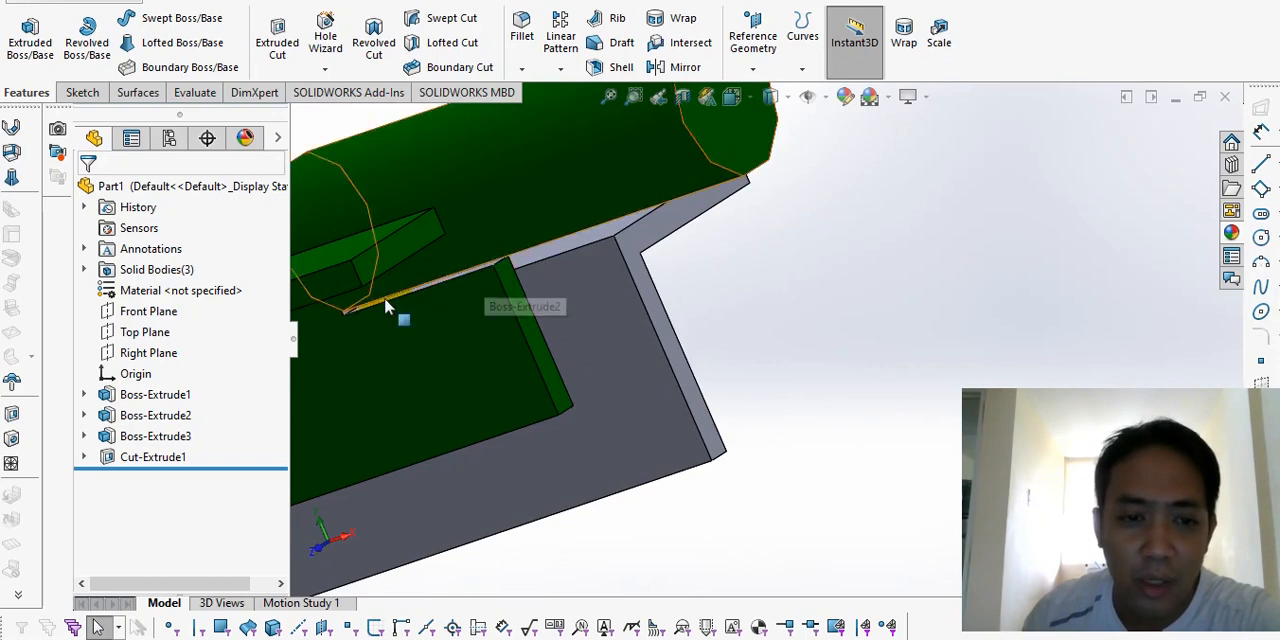
middle_drag(395, 330, 571, 457)
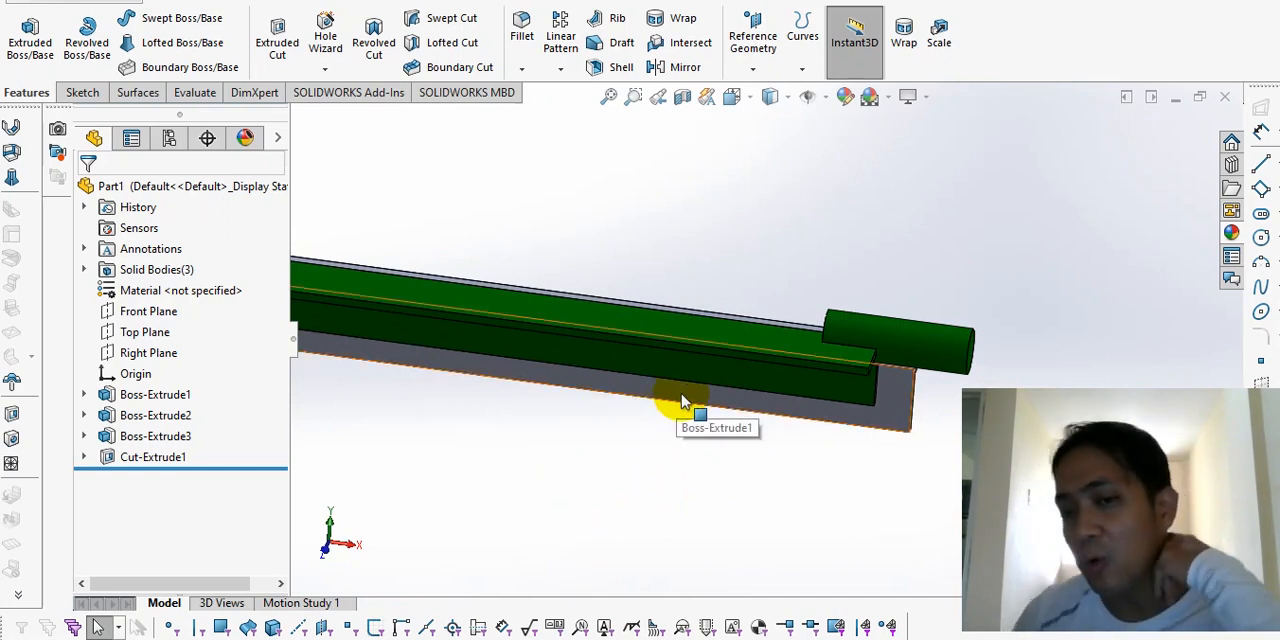
middle_drag(681, 402, 850, 364)
scroll(855, 376, down, 1)
scroll(855, 376, up, 4)
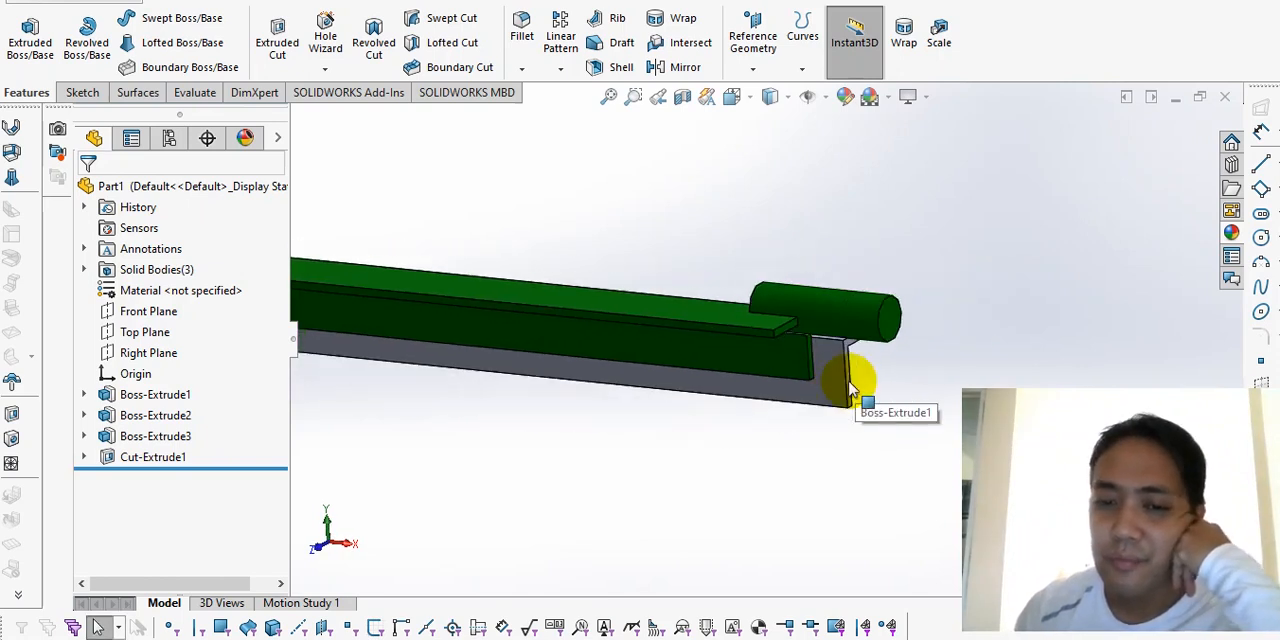
Step: Review the whole part from several angles, checking both angle bars and the cylinder end
middle_drag(630, 392, 530, 293)
click(606, 226)
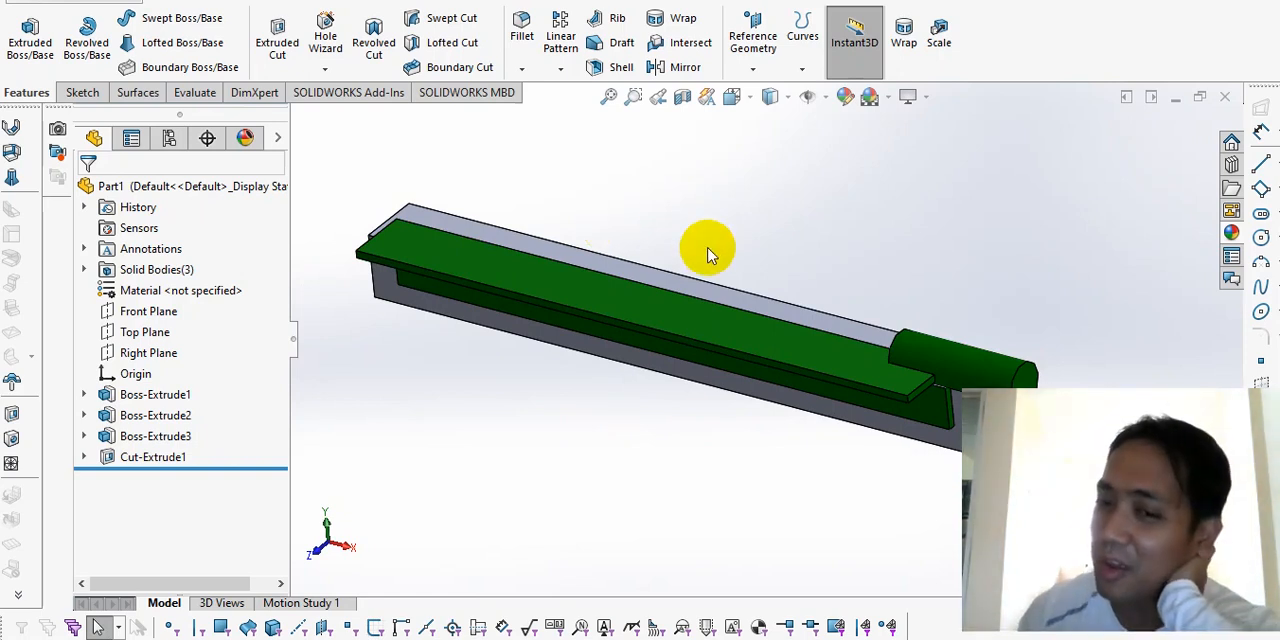
scroll(720, 281, up, 2)
mouse_move(720, 281)
middle_down()
mouse_move(731, 251)
mouse_move(737, 266)
middle_up()
scroll(740, 266, down, 2)
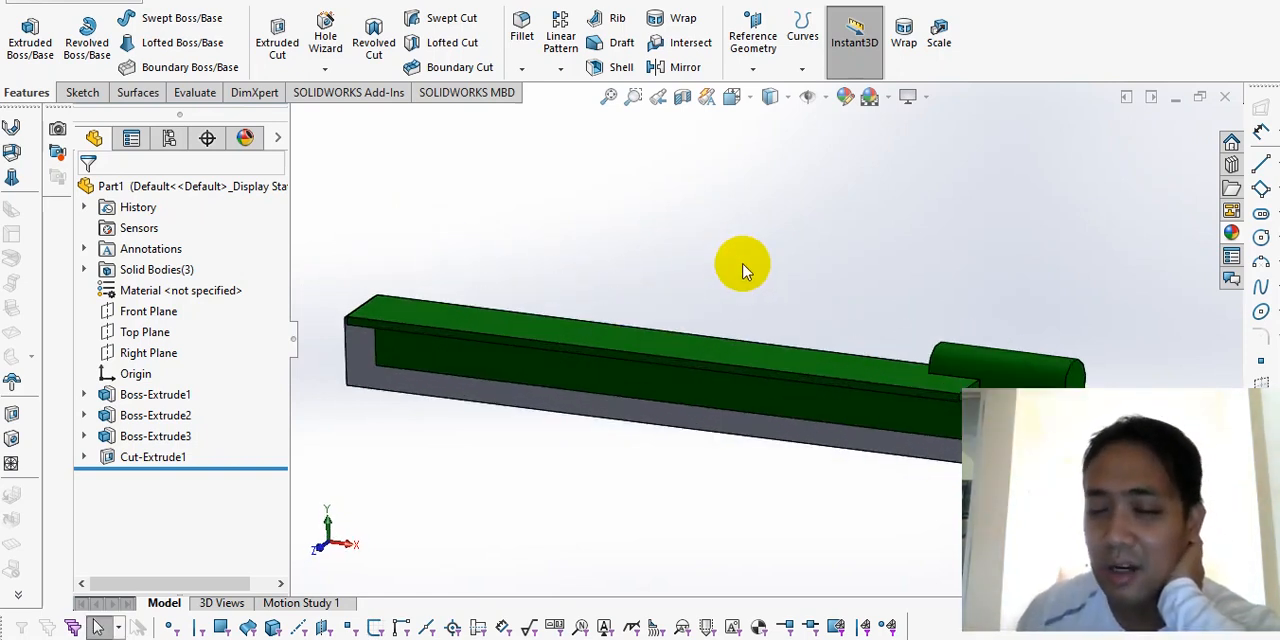
middle_drag(771, 547, 752, 461)
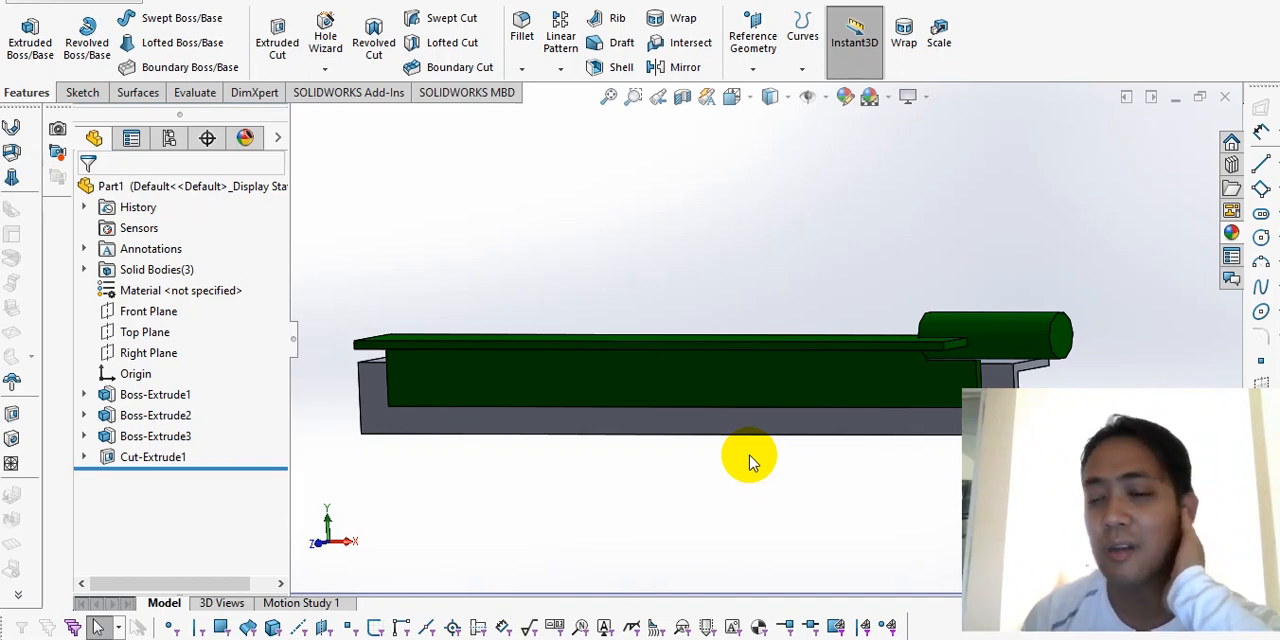
middle_drag(752, 462, 800, 390)
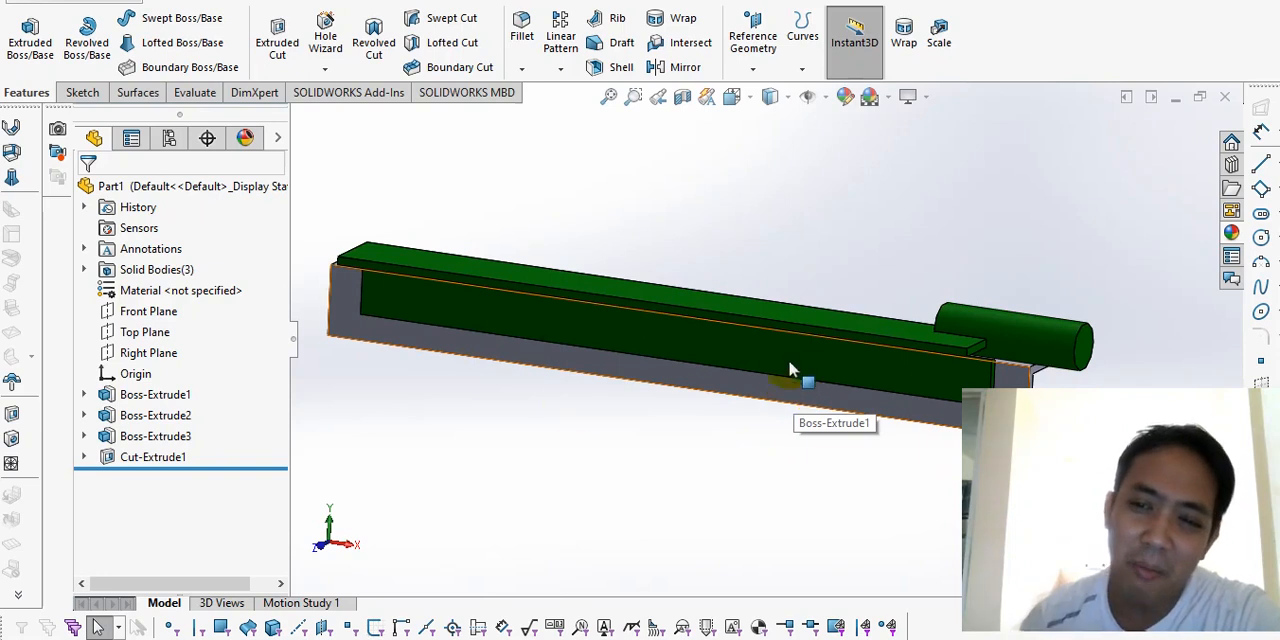
scroll(945, 390, up, 2)
scroll(924, 349, down, 5)
middle_drag(935, 389, 860, 360)
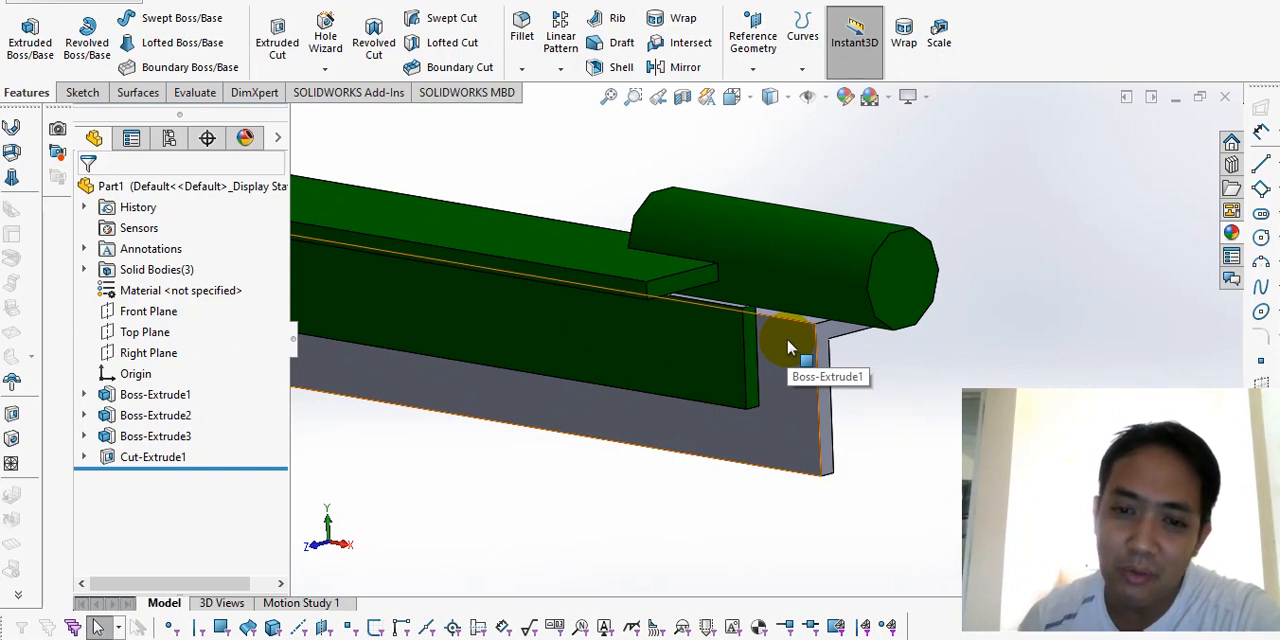
scroll(706, 392, up, 3)
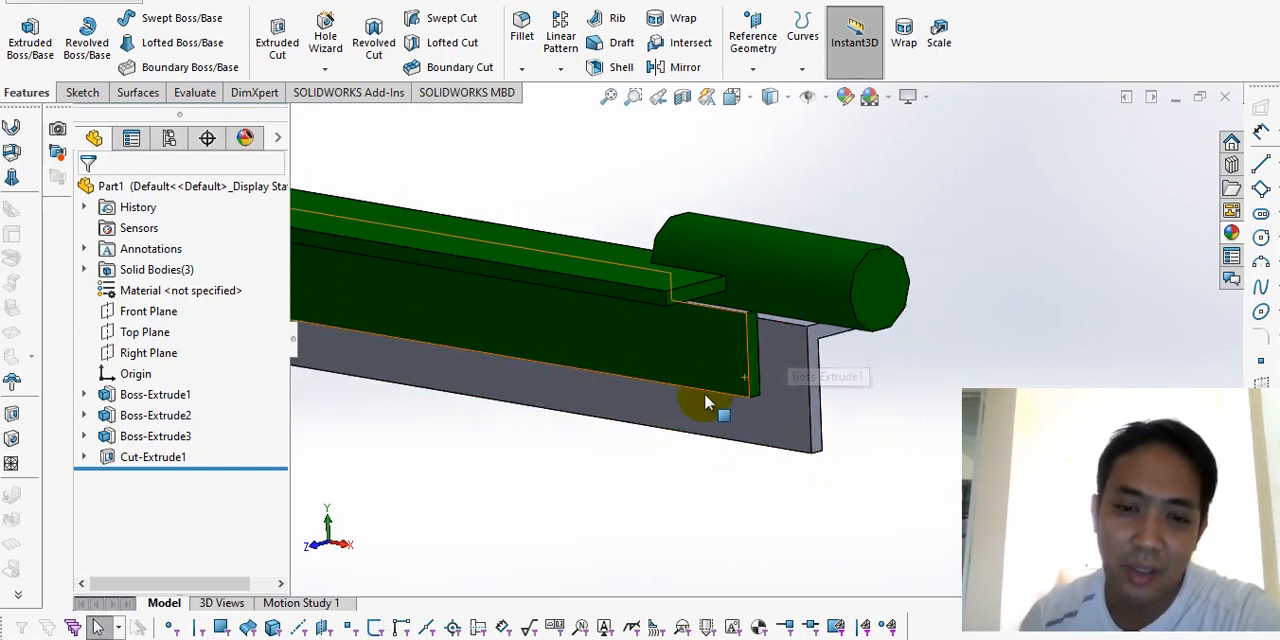
Step: Edit the shorter angle bar's extrusion so both directions use the end condition Up To Surface, keeping the longer bar's end faces as references
right_click(164, 416)
click(174, 269)
click(207, 308)
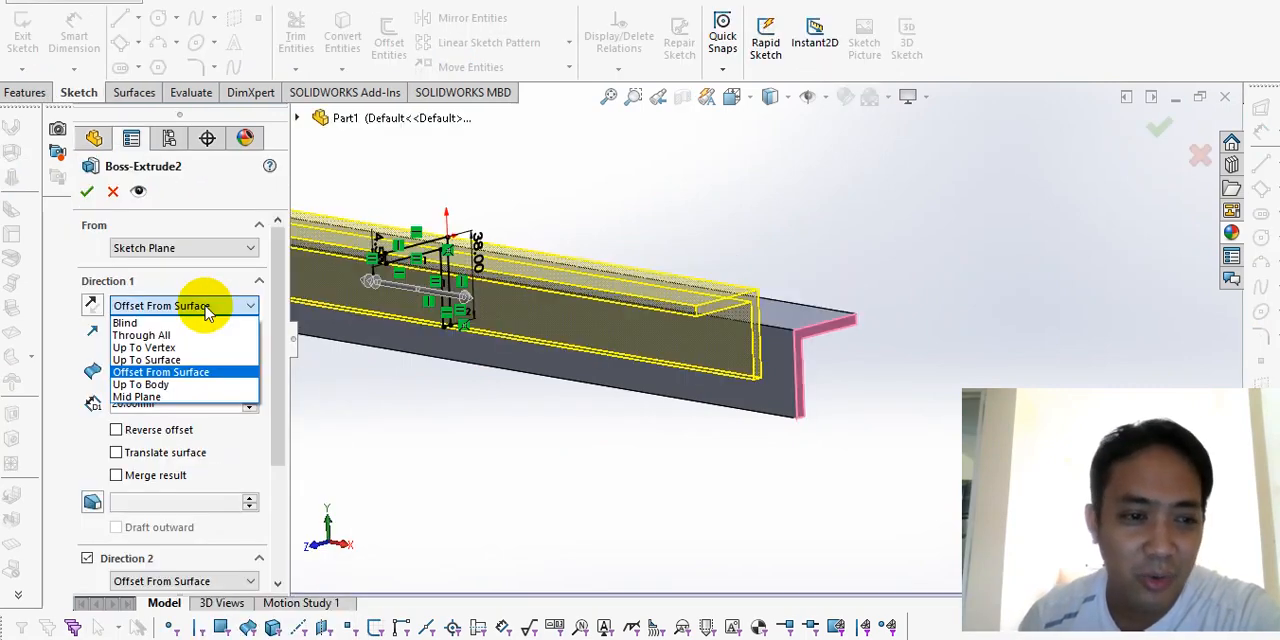
click(212, 360)
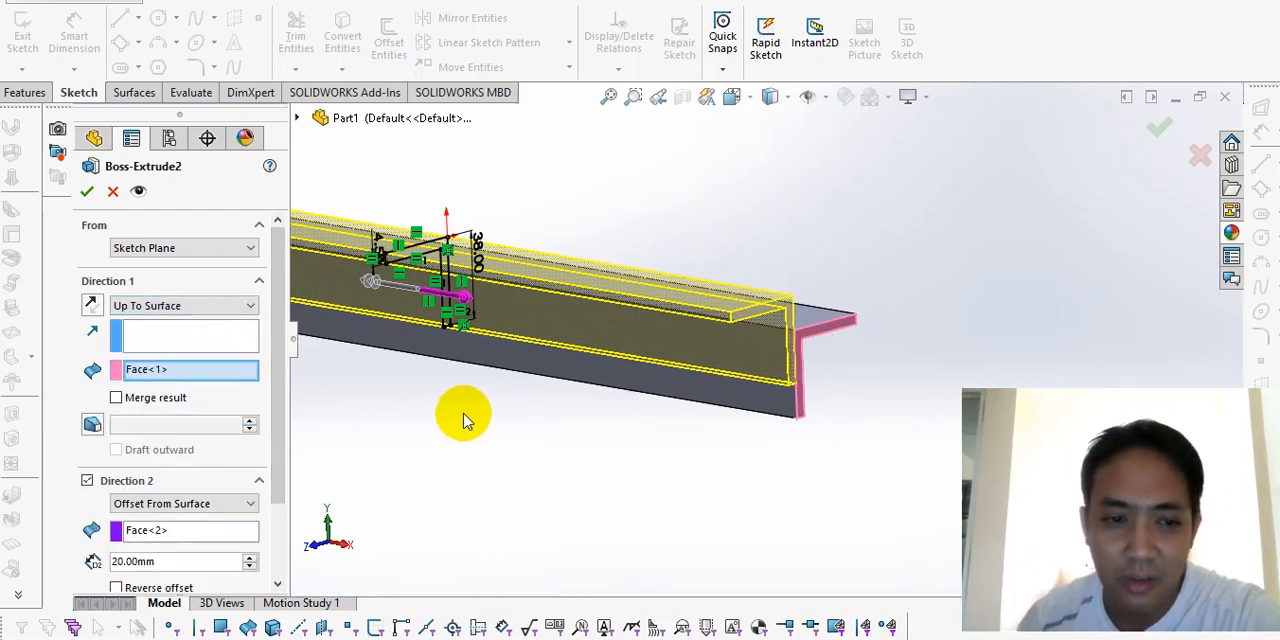
drag(276, 401, 295, 509)
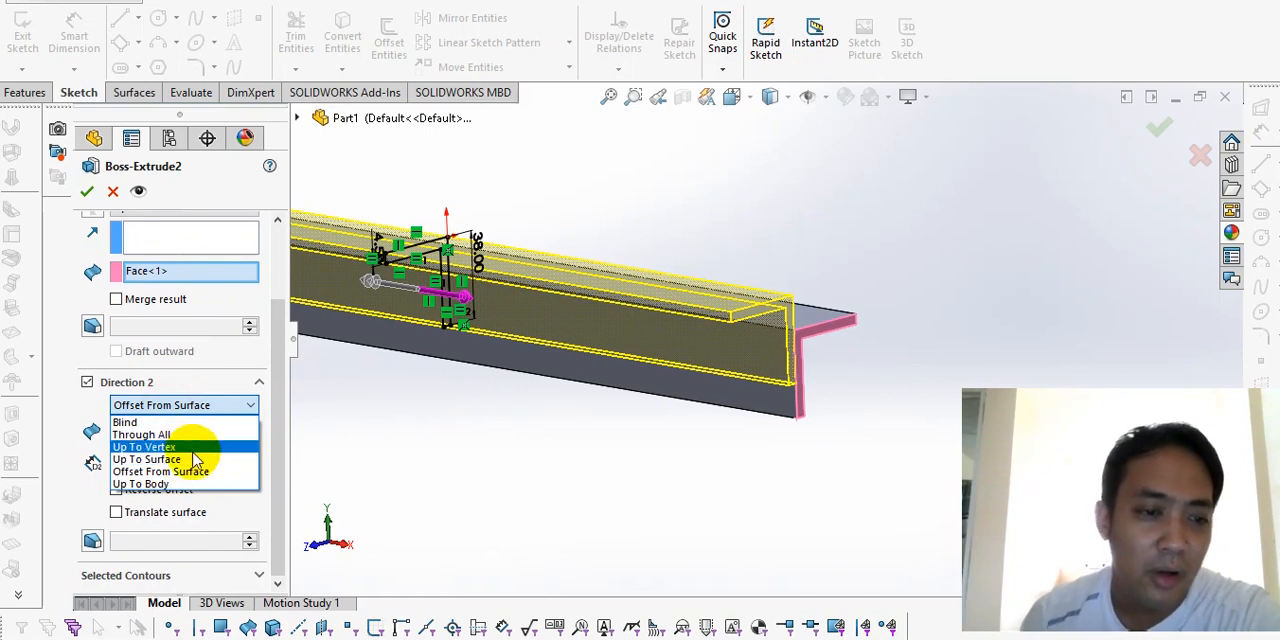
click(188, 459)
scroll(470, 383, up, 2)
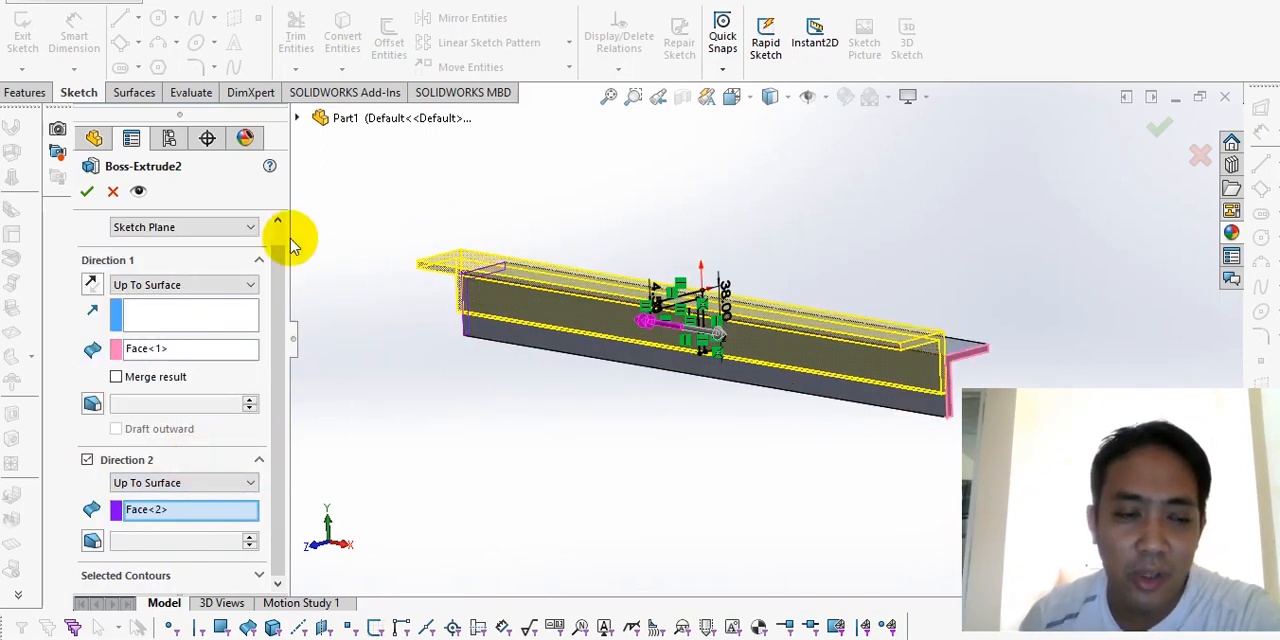
click(87, 191)
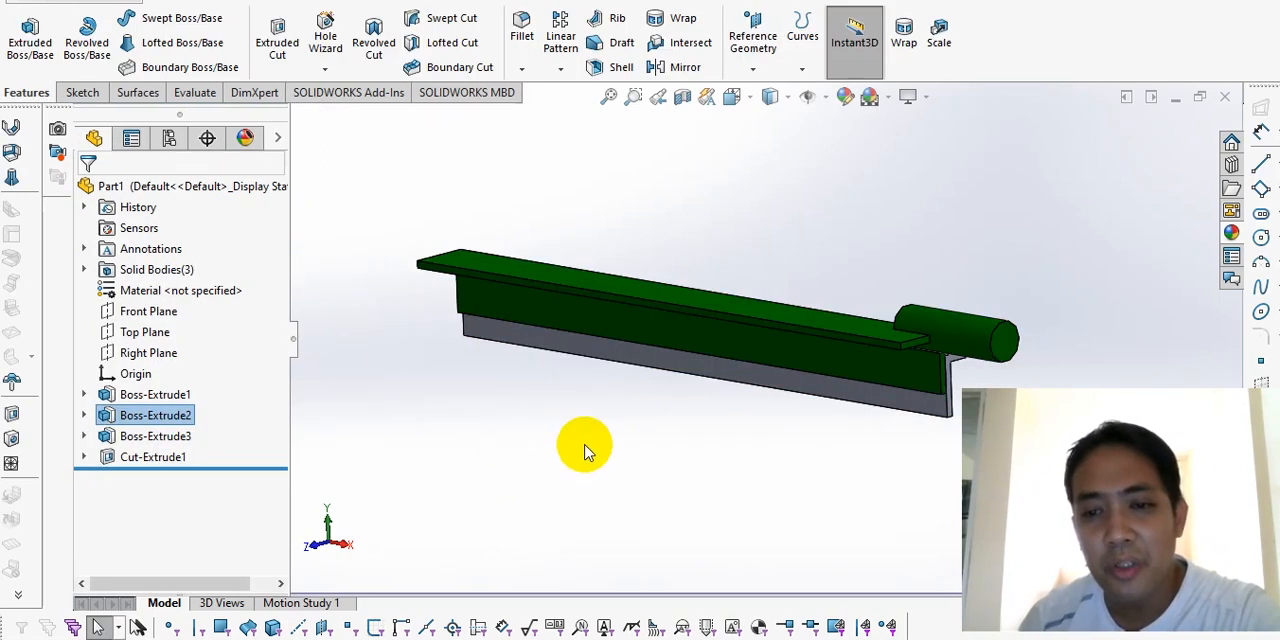
Step: Examine the bar ends and the notch around the cylinder from several angles
middle_drag(583, 446, 857, 457)
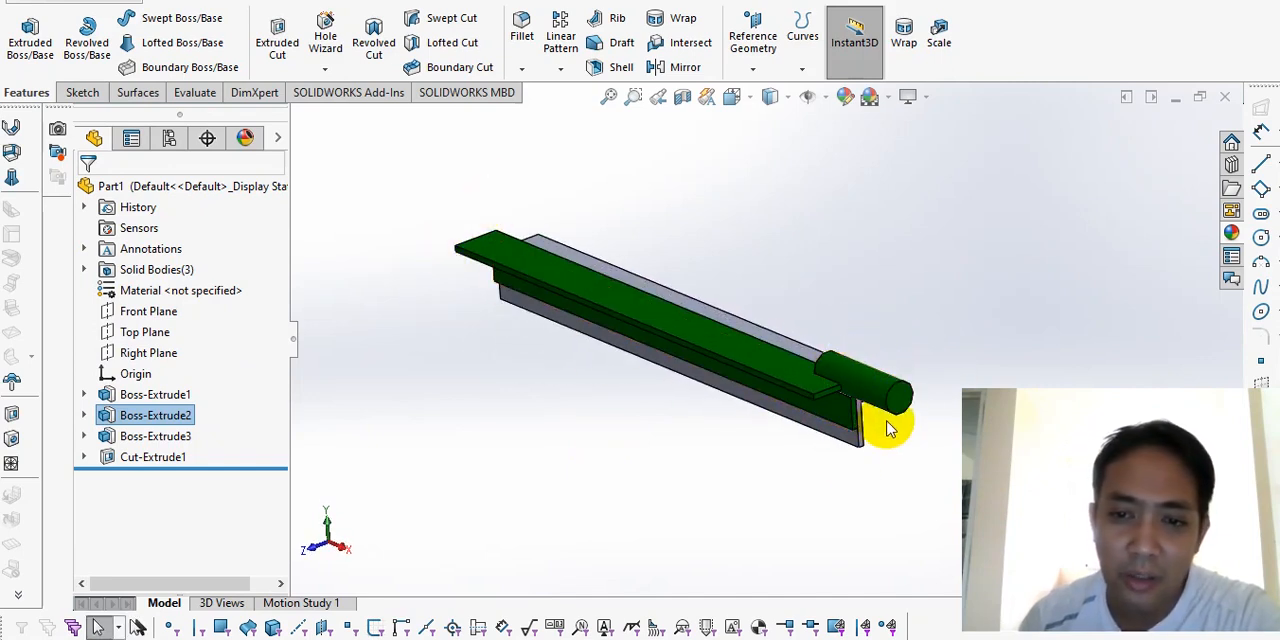
scroll(885, 430, down, 3)
middle_drag(843, 350, 800, 360)
scroll(817, 357, down, 4)
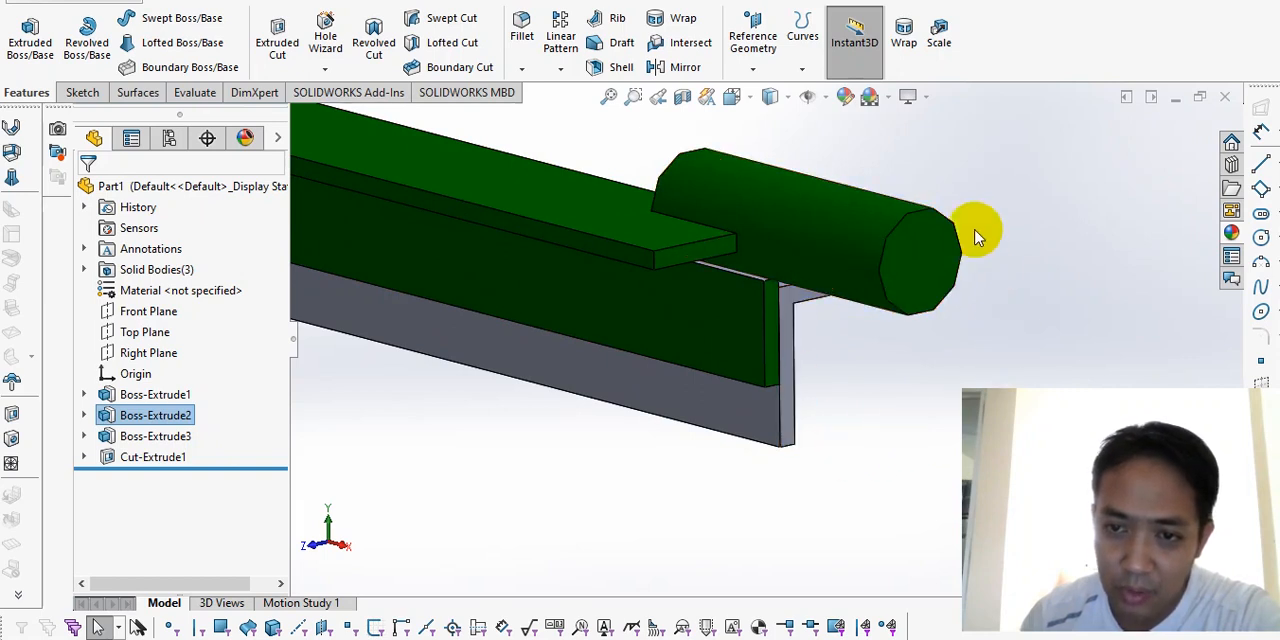
middle_drag(916, 190, 912, 297)
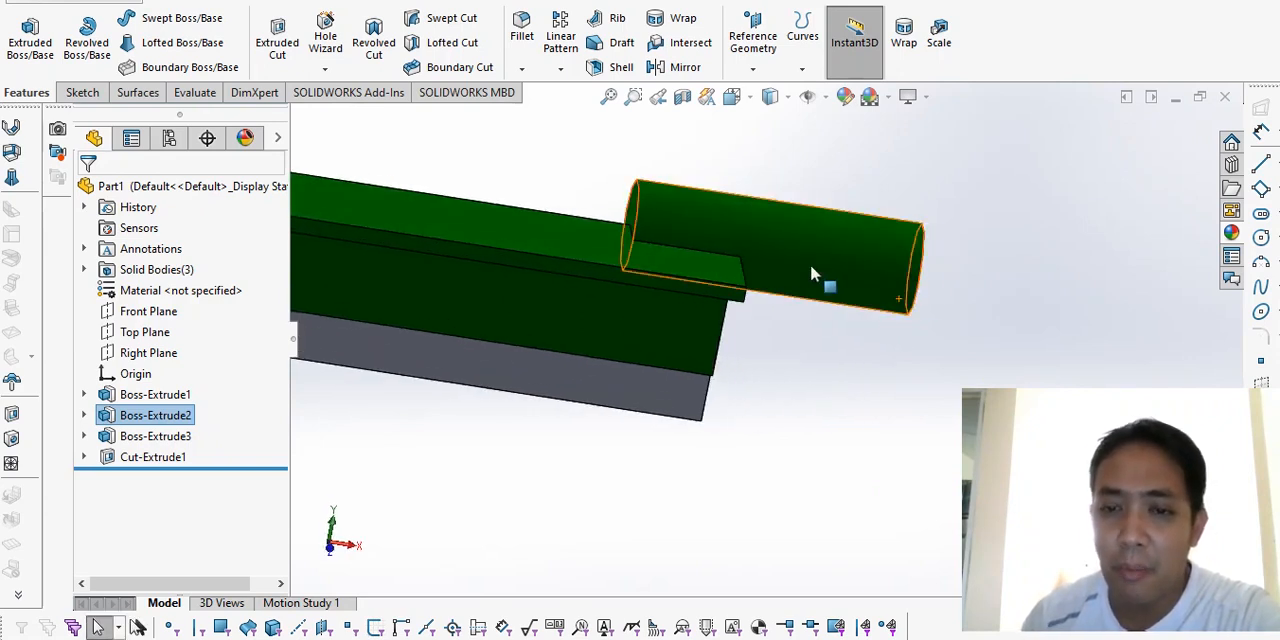
middle_drag(812, 272, 813, 337)
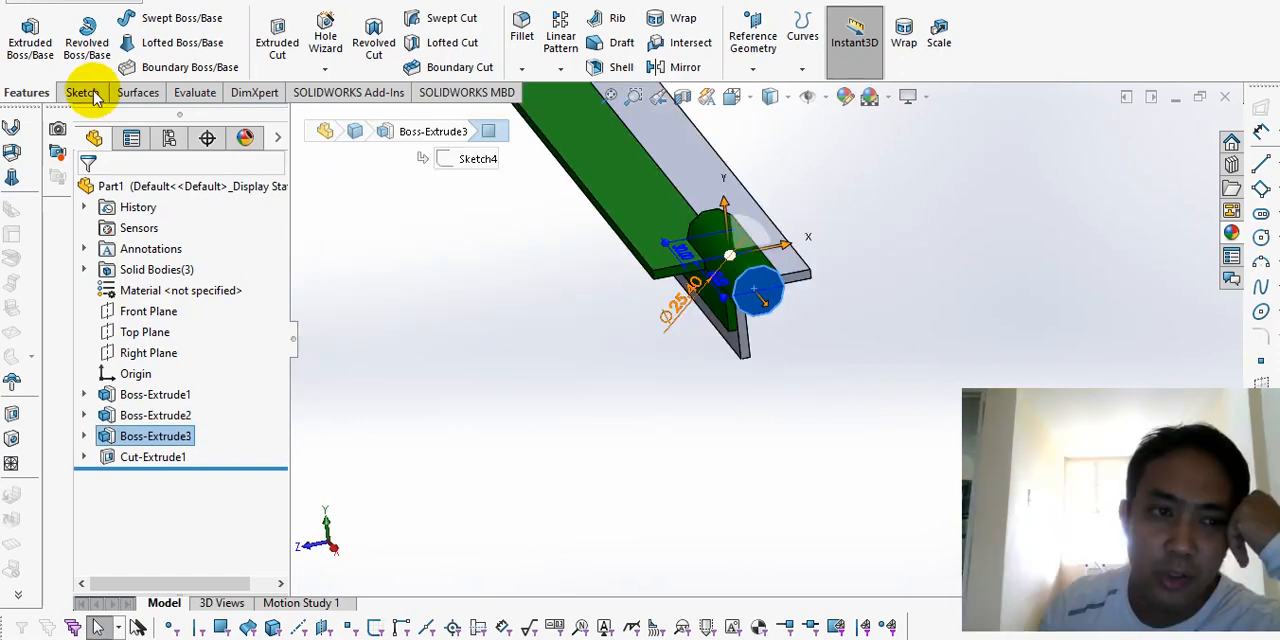
Step: Start a sketch on the cylinder's outer end face and draw a vertical construction line about 45.6 mm long downward from its centre
click(82, 92)
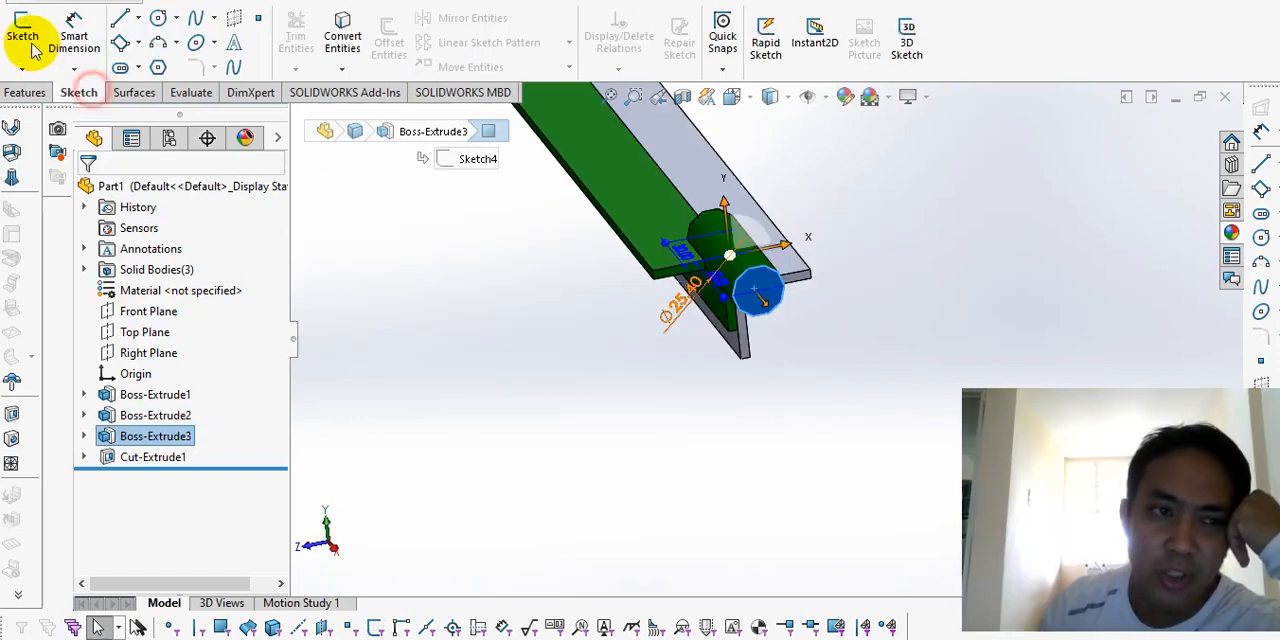
click(24, 35)
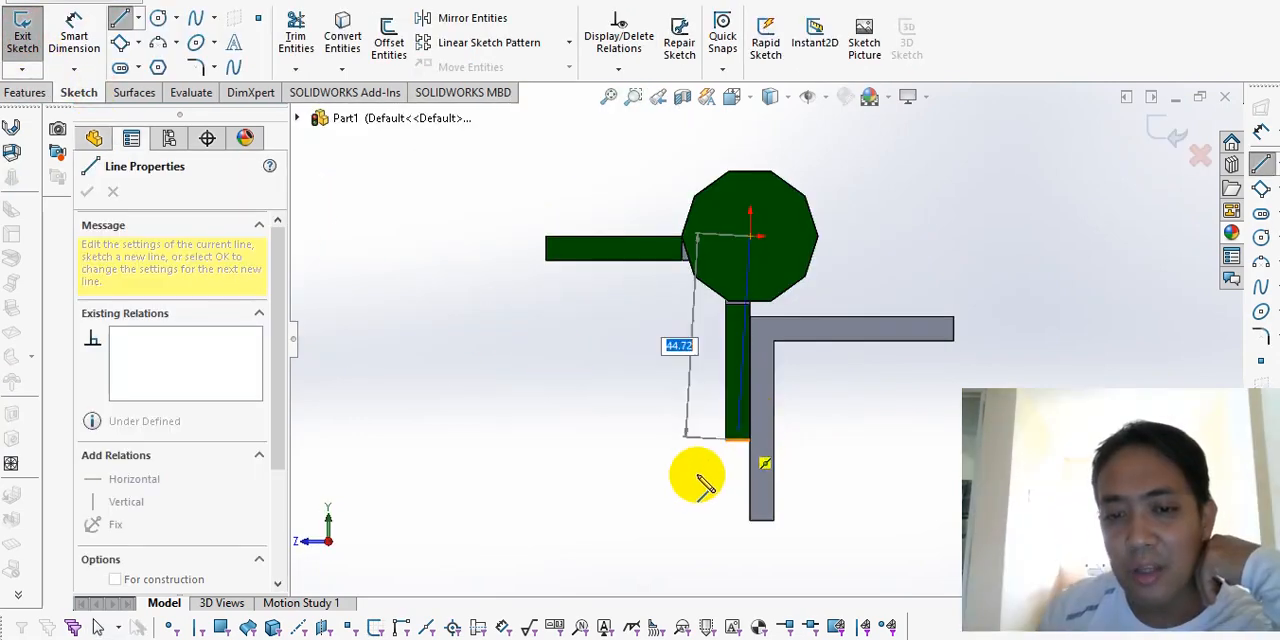
click(694, 474)
key(Escape)
click(700, 449)
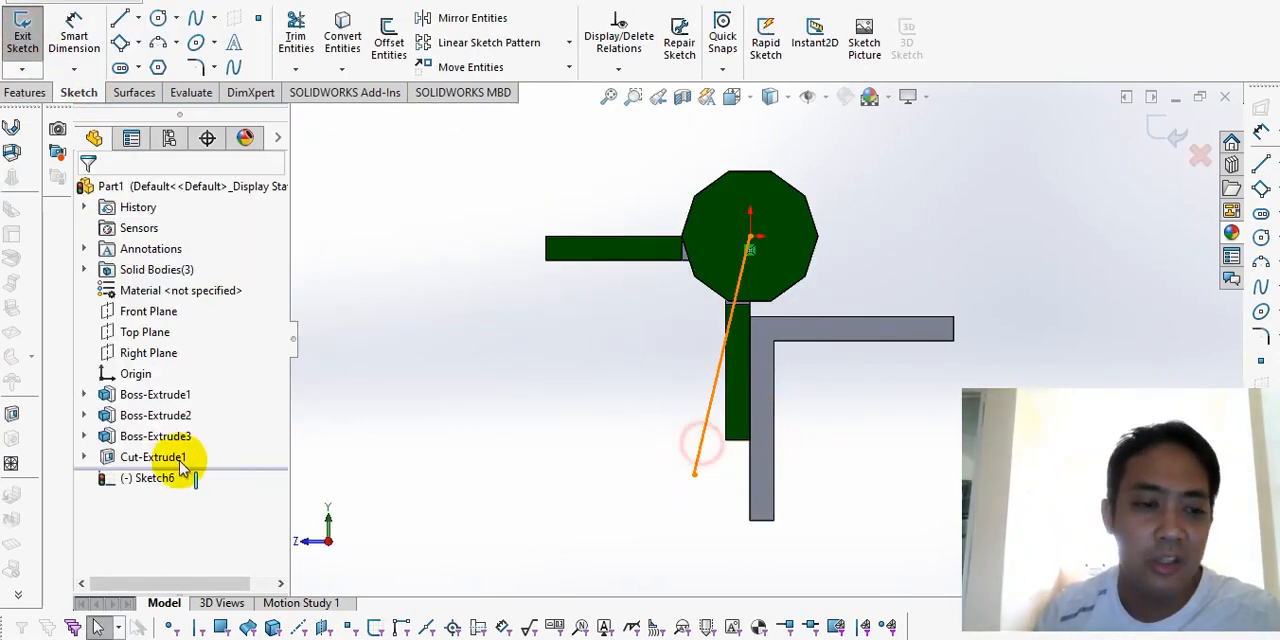
click(126, 413)
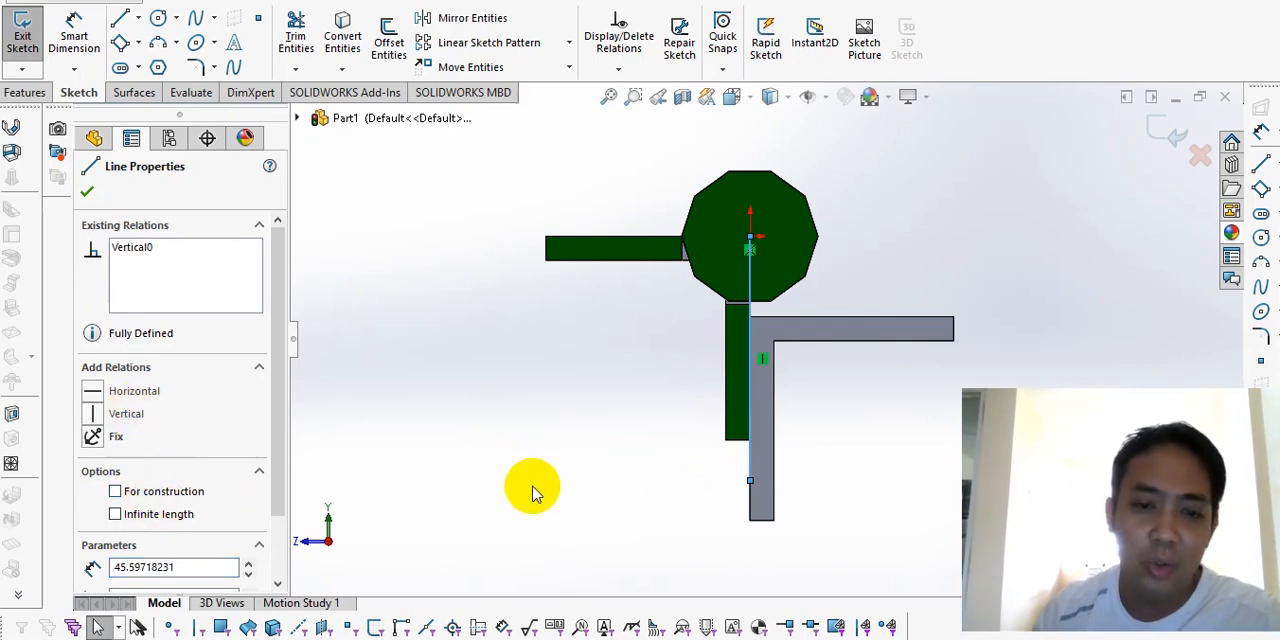
click(471, 476)
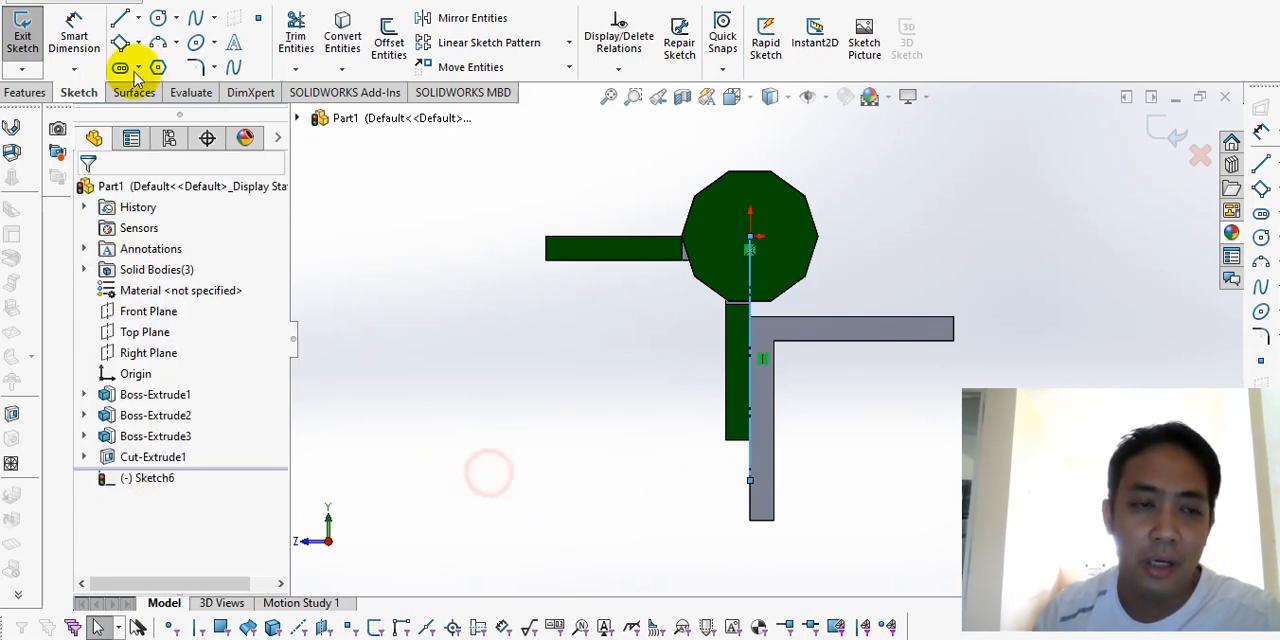
Step: Draw a horizontal construction line through the lower end of the vertical construction line, and select that endpoint together with the new line
click(120, 18)
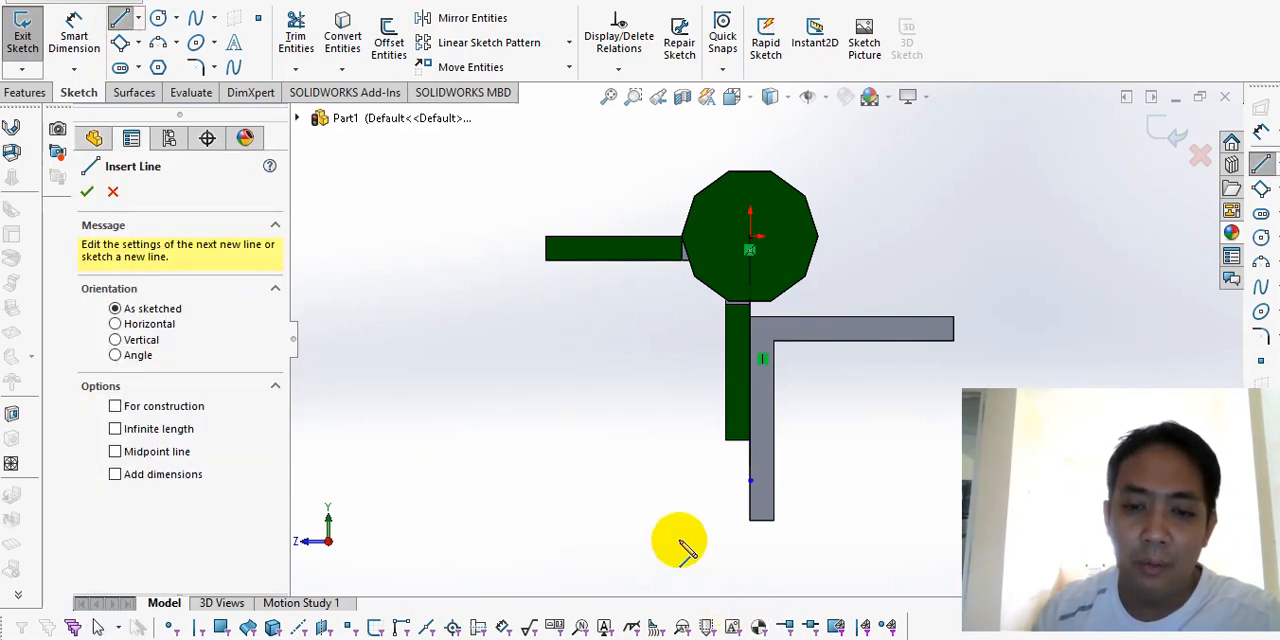
click(480, 481)
click(922, 480)
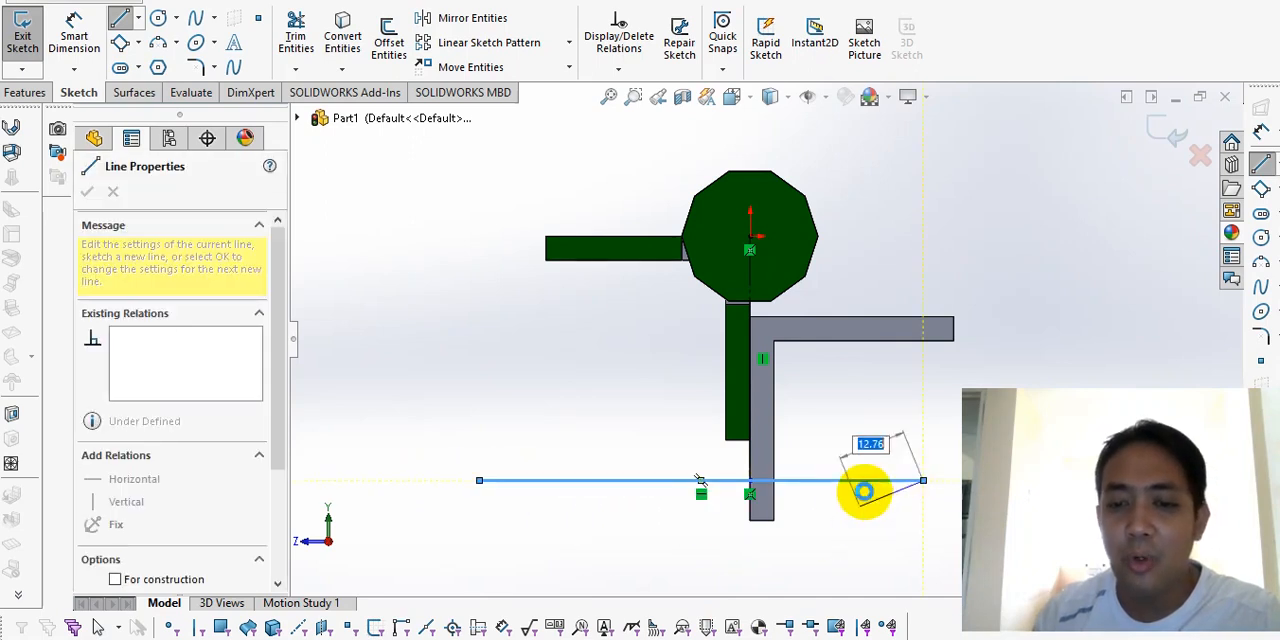
key(Escape)
click(177, 491)
click(443, 549)
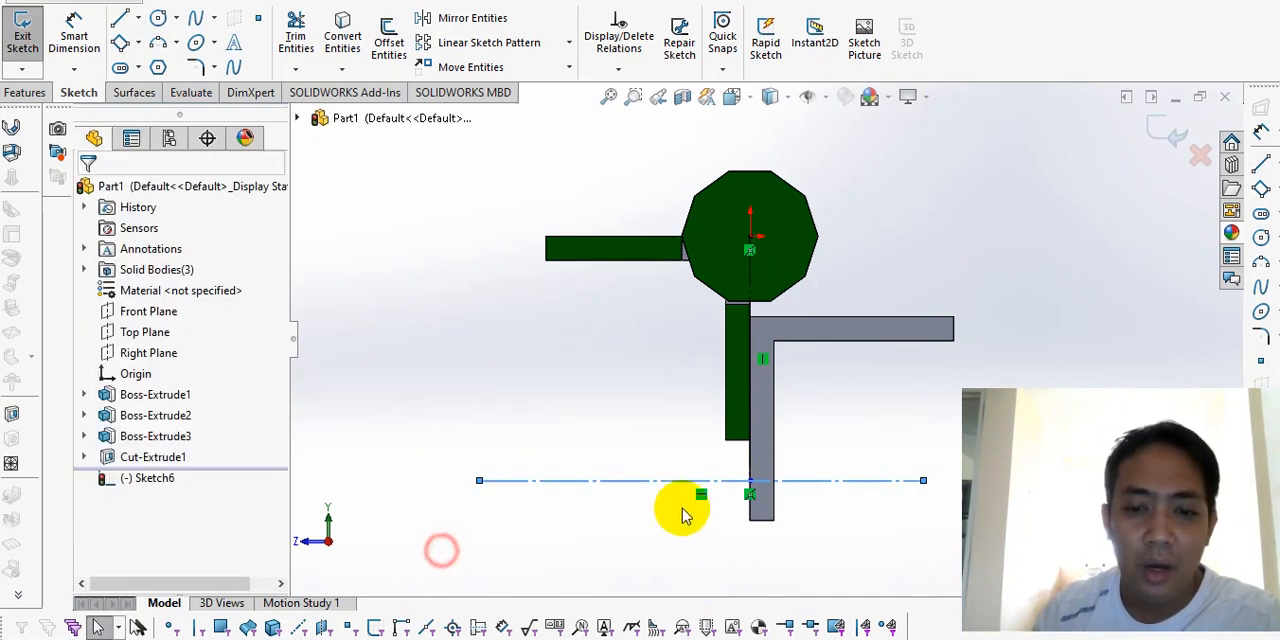
click(748, 483)
ctrl+click(700, 482)
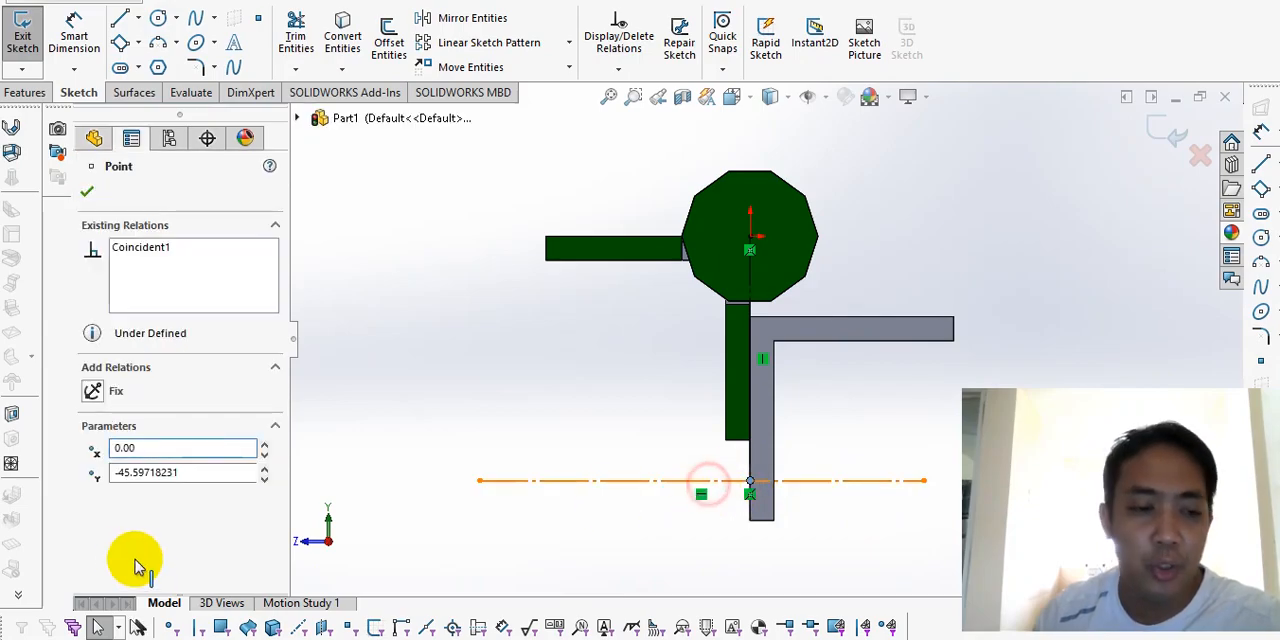